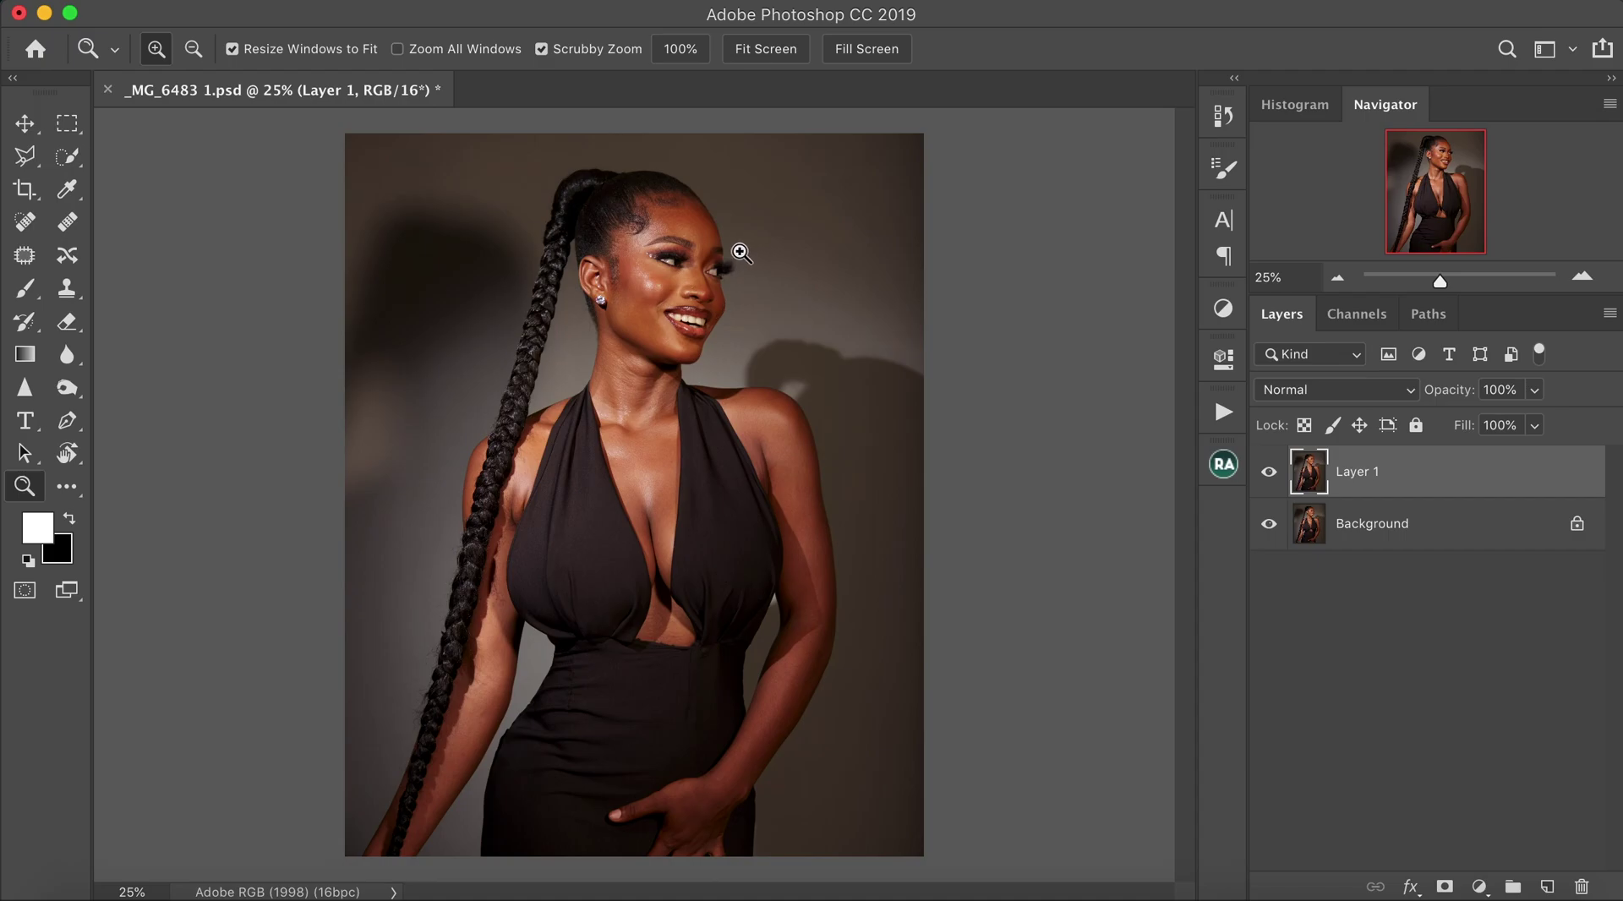
Run the retouching panel's Gaussian Blur frequency separation on Layer 1 with a radius of 6.4 pixels.
left_click(698, 265)
left_click(698, 264)
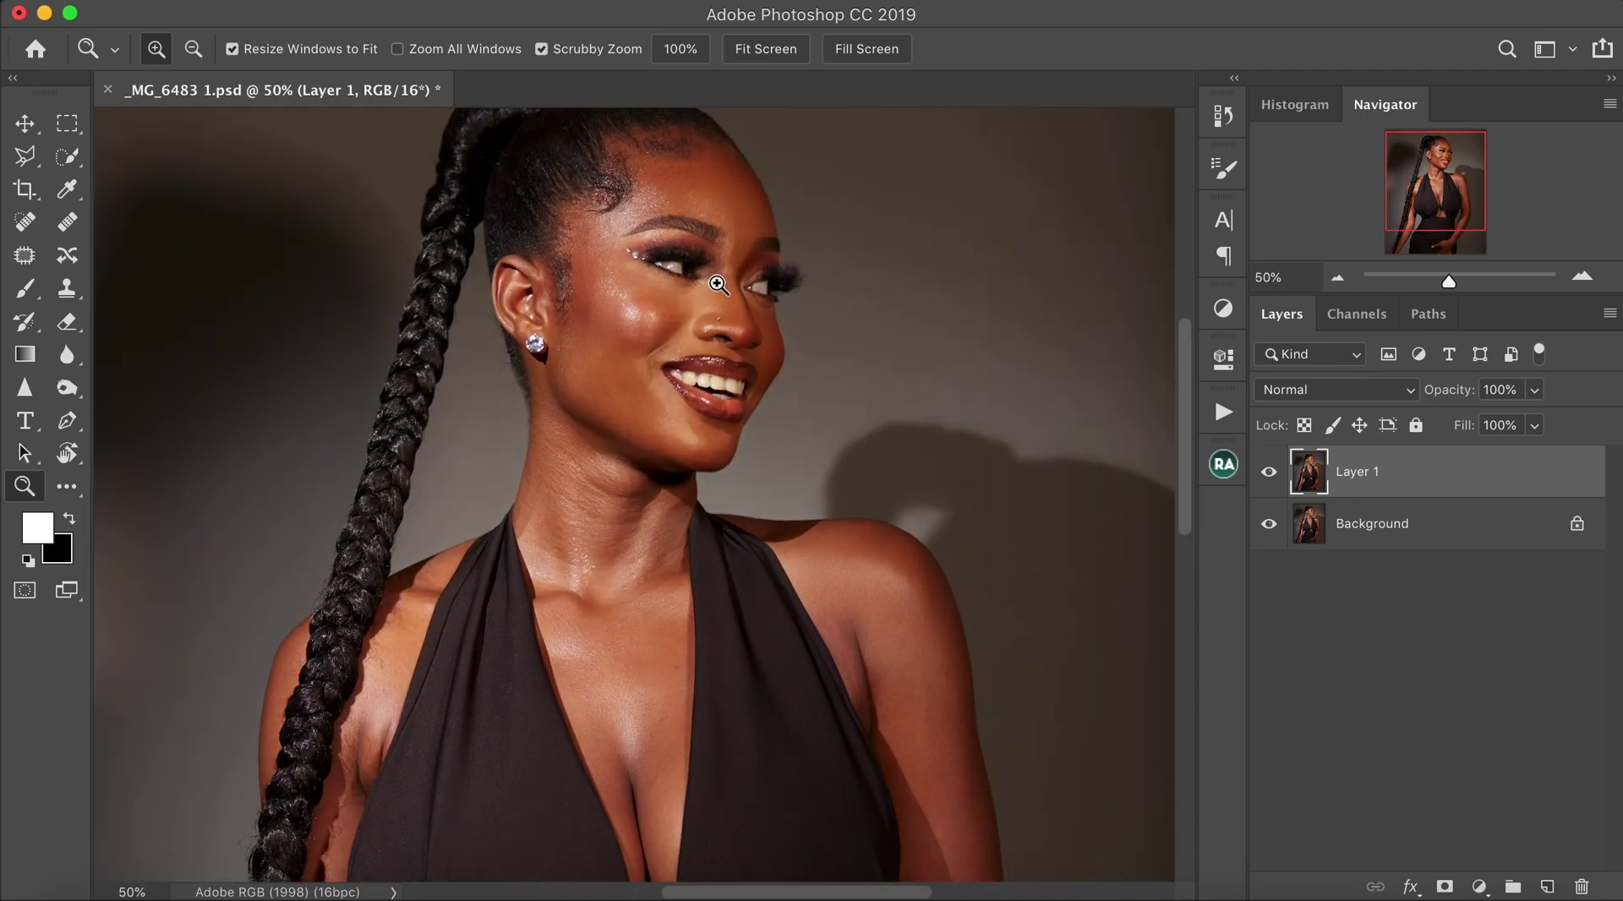
left_click(705, 283)
left_click(707, 296)
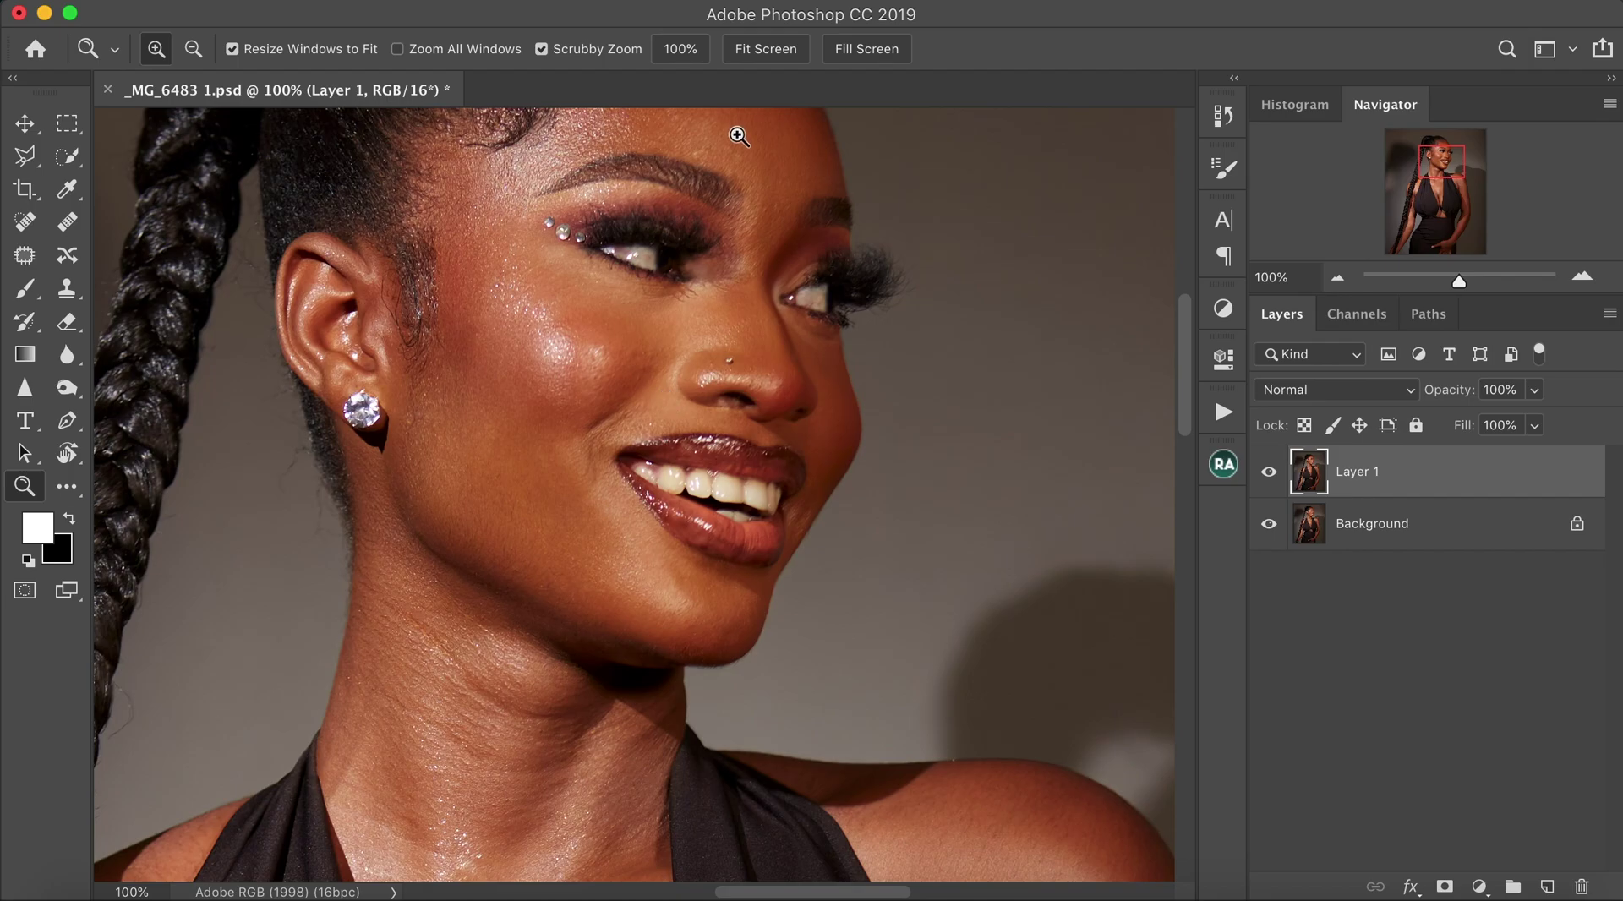
mouse_move(769, 402)
left_mouse_down()
mouse_move(633, 435)
mouse_move(819, 420)
left_mouse_up()
left_click(1221, 467)
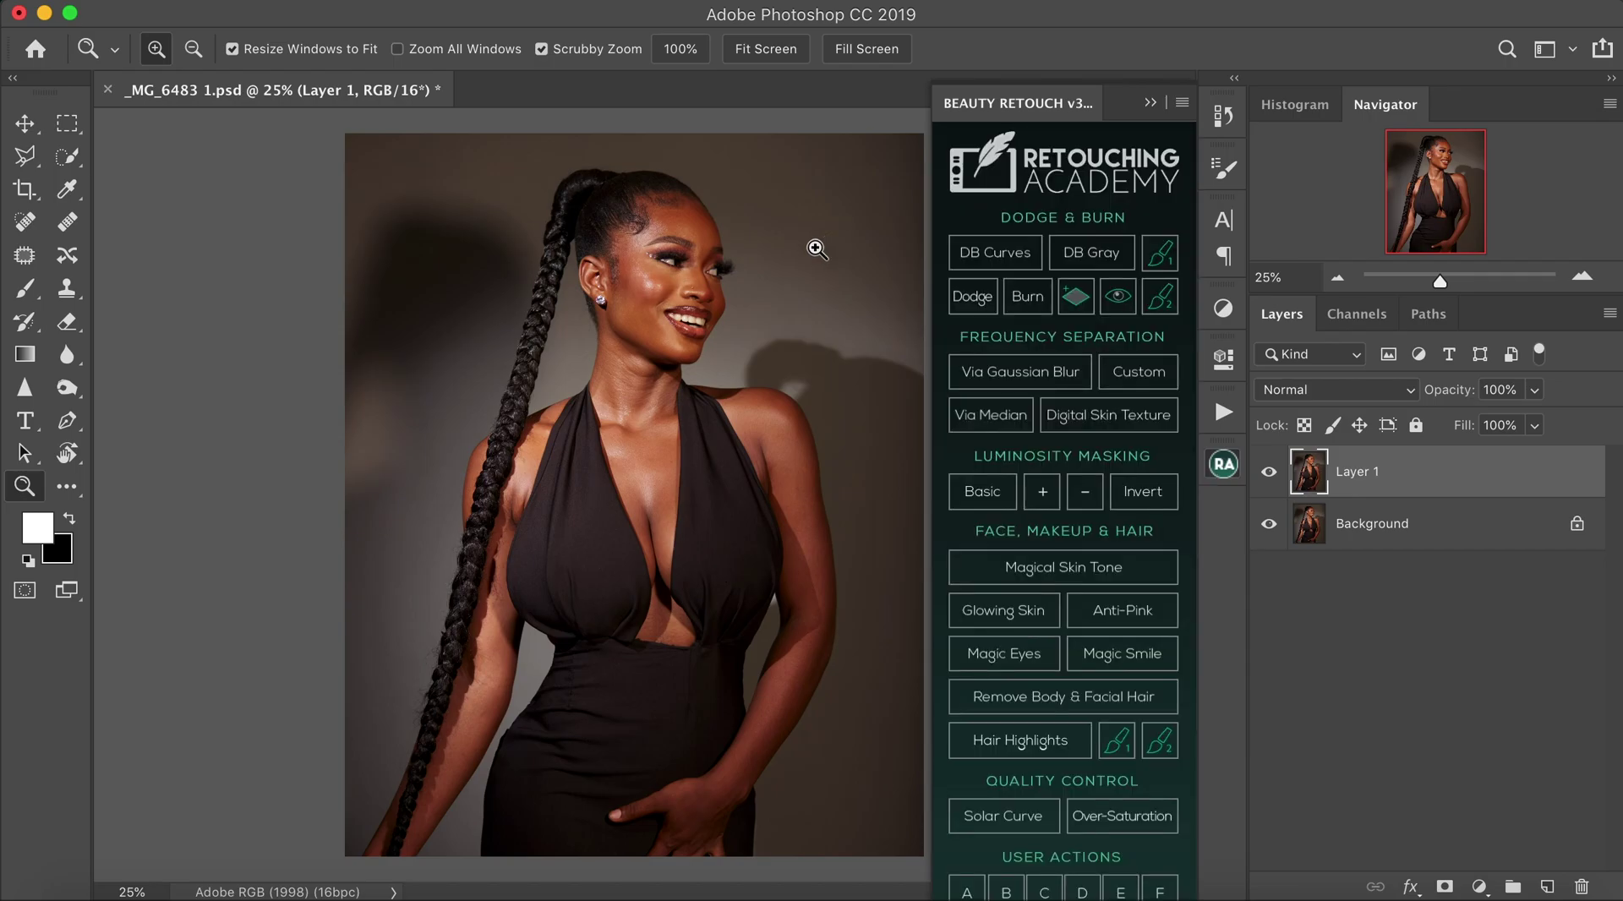
left_click(1010, 374)
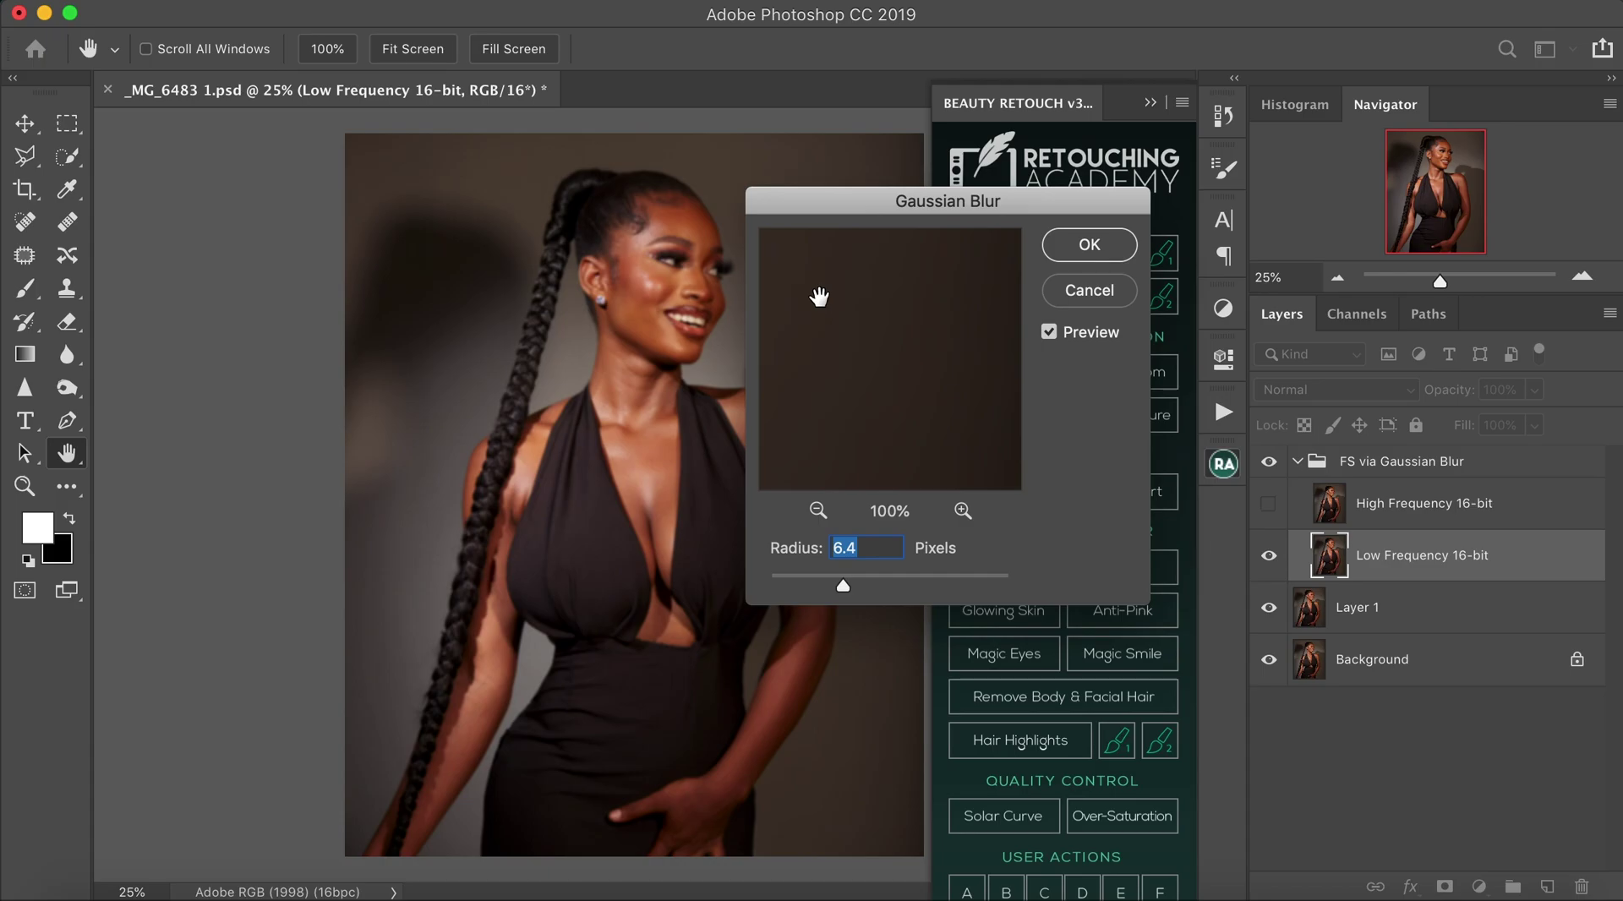
left_click(1089, 246)
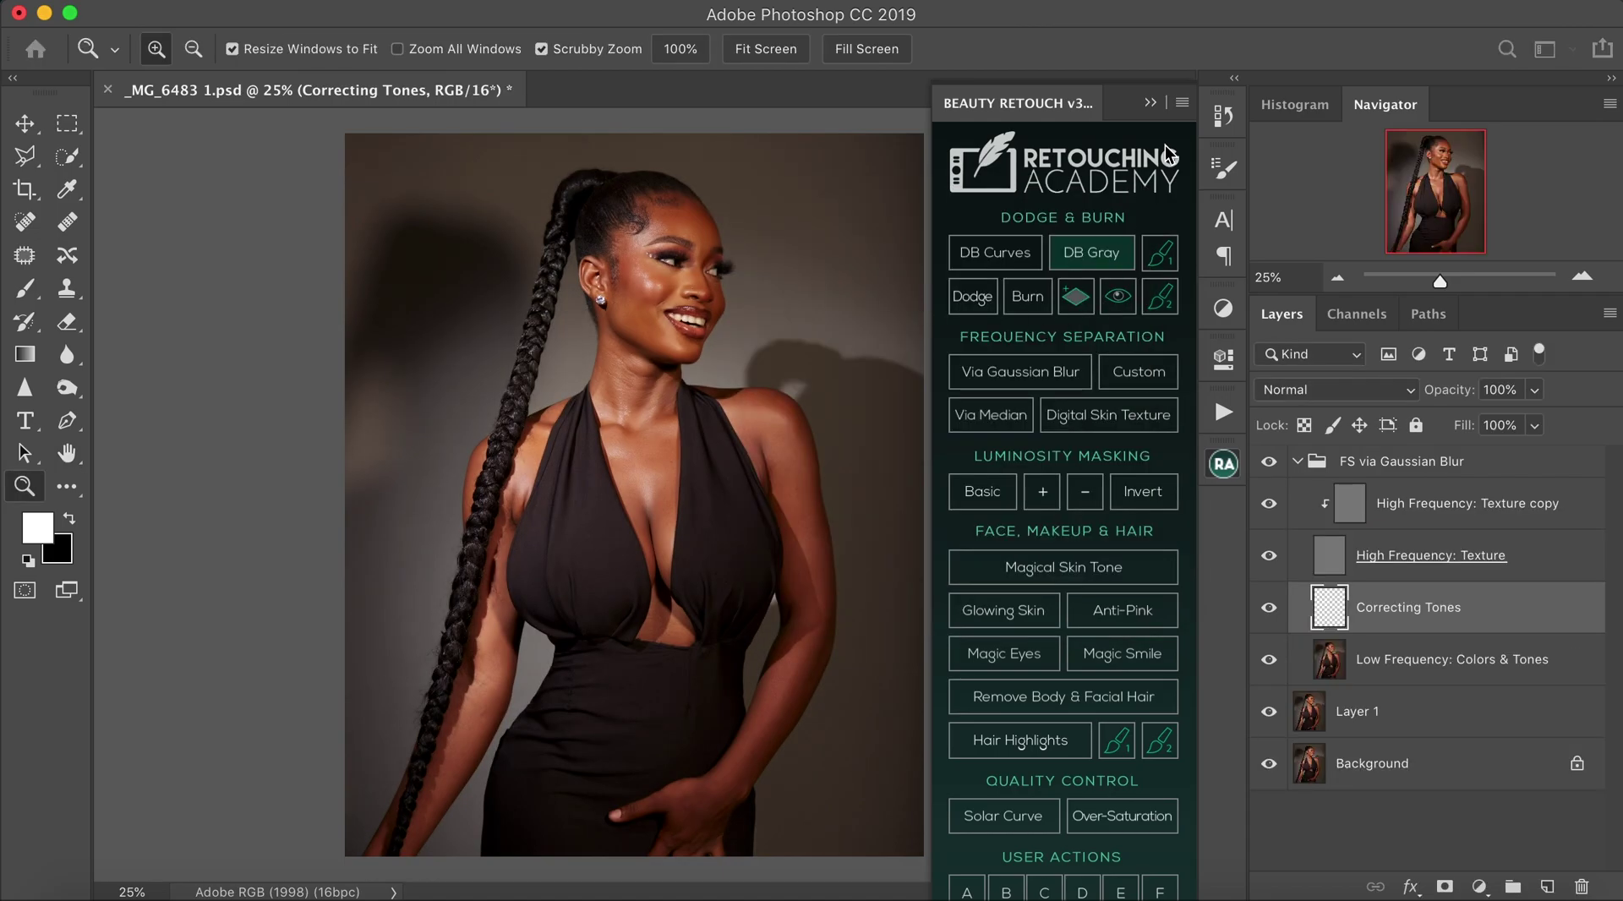
Collapse the retouching panel and hide the High Frequency: Texture layer and its clipped copy.
left_click(1151, 103)
left_click(1268, 503)
left_click(1269, 558)
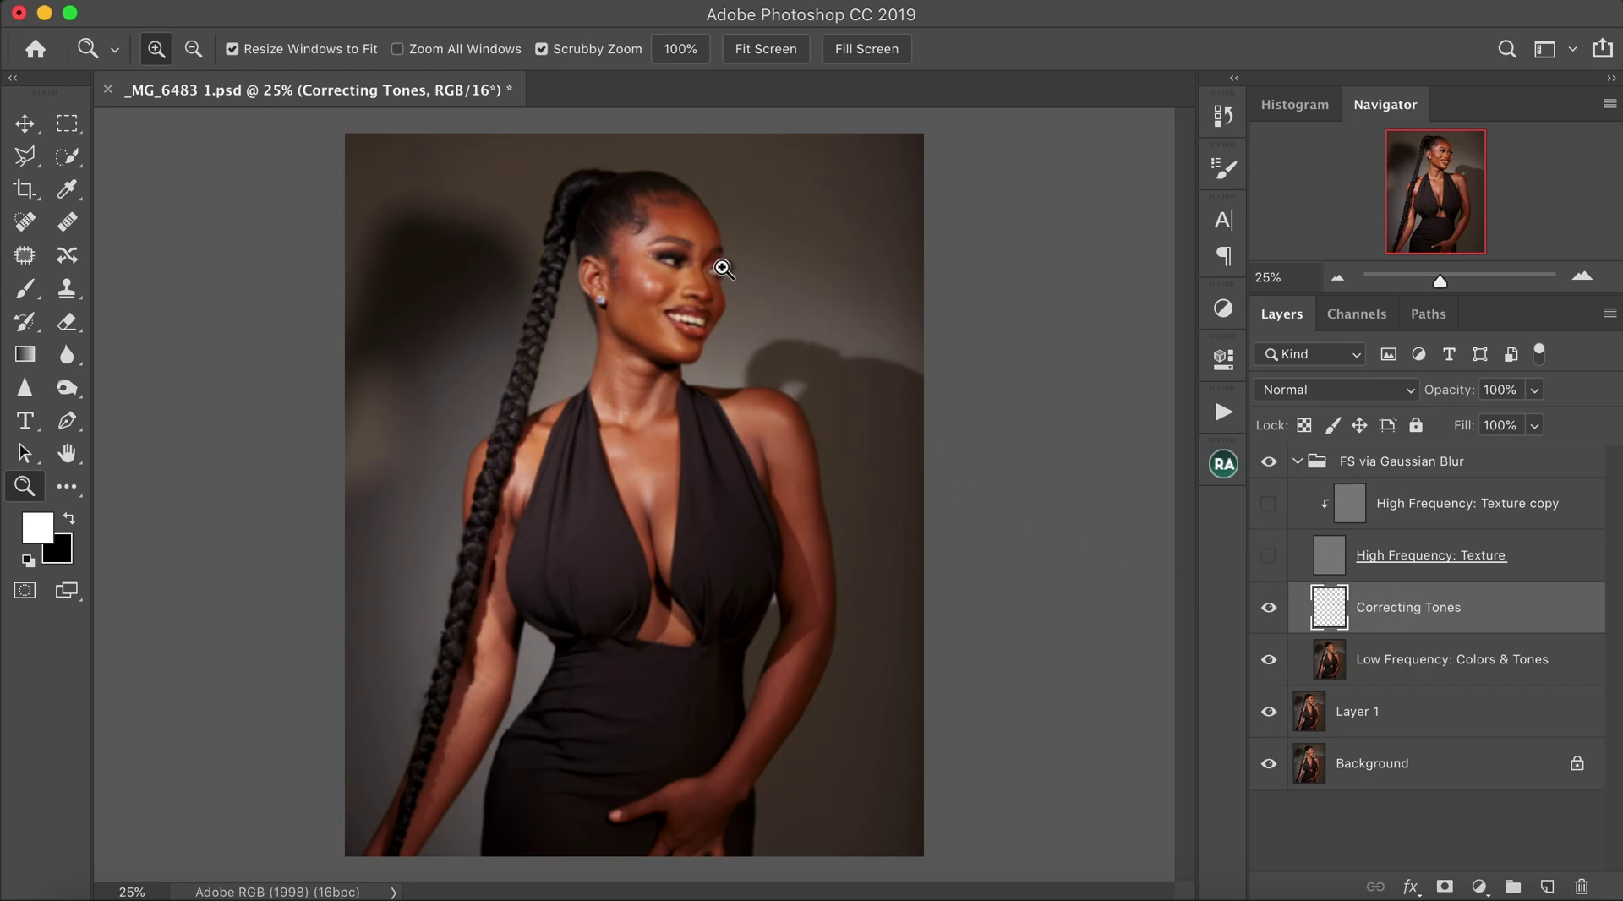
Switch to the Mixer Brush, reduce its size to 100 and try it on the forehead on the Correcting Tones layer.
left_click(699, 210)
left_click(700, 229)
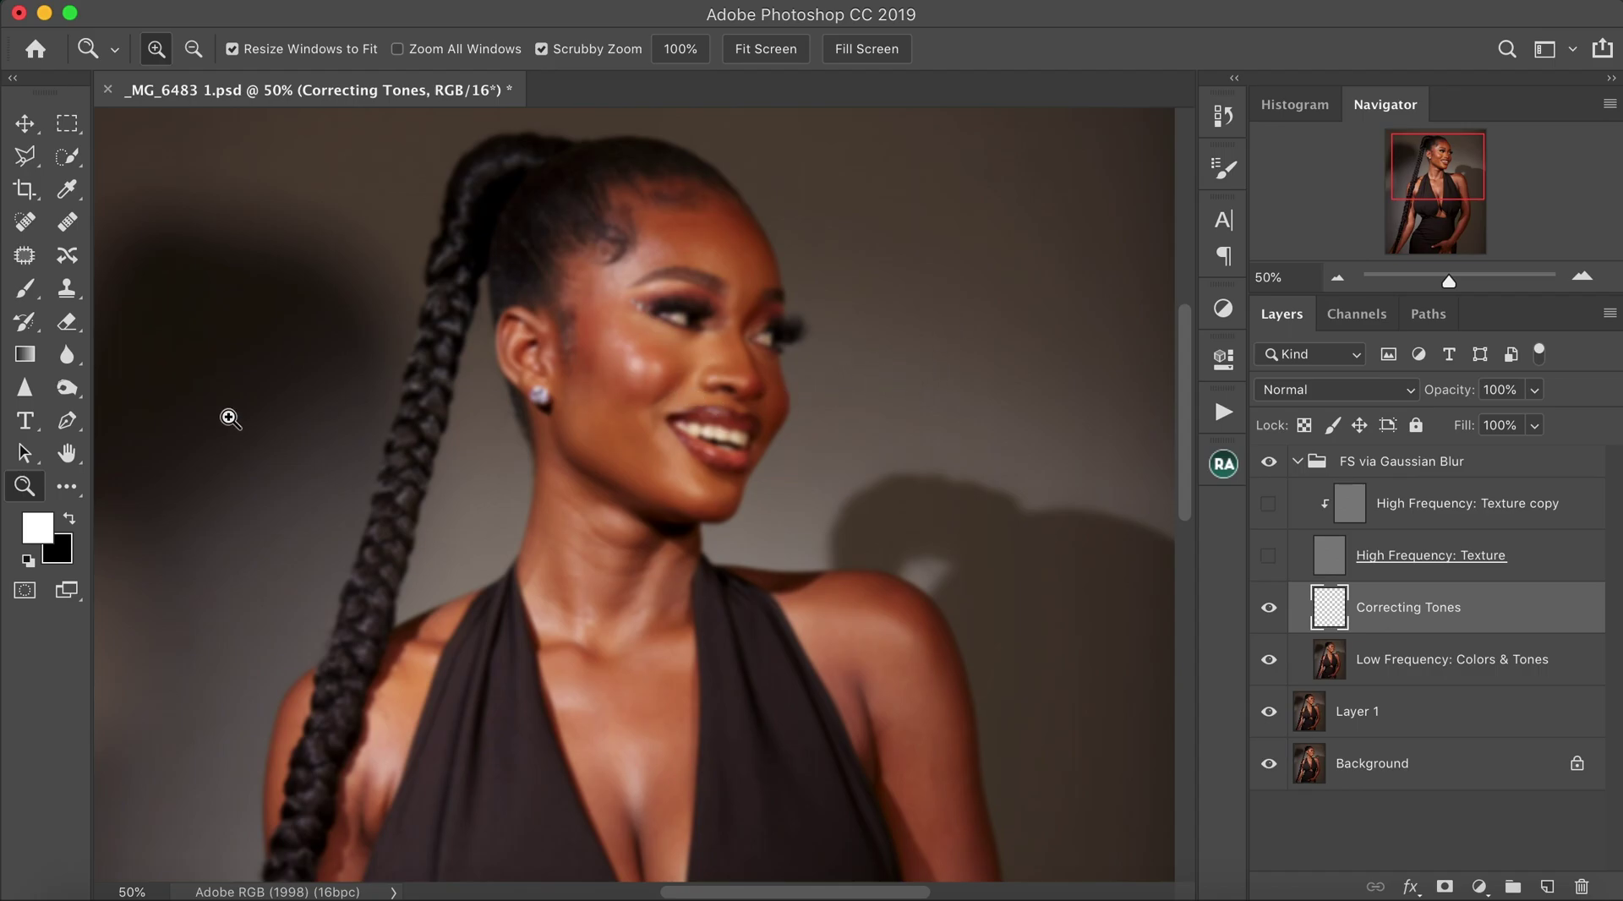
left_click(70, 491)
key("bracketleft")
key("bracketleft")
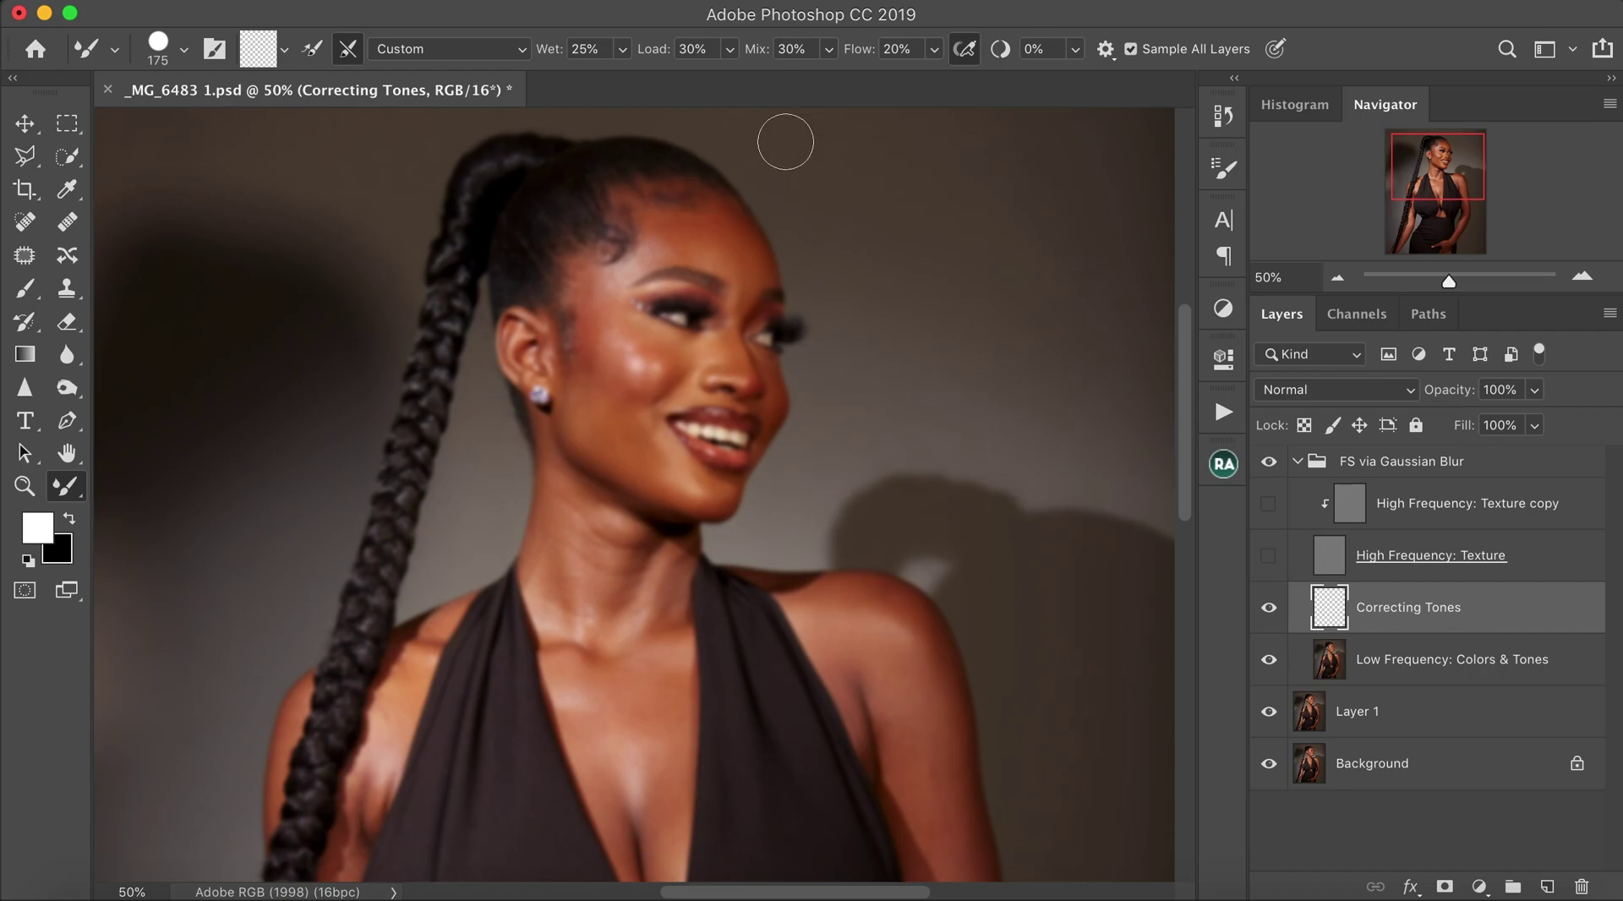
key("r")
mouse_move(794, 269)
left_mouse_down()
mouse_move(812, 203)
mouse_move(579, 170)
mouse_move(616, 199)
mouse_move(619, 236)
left_mouse_up()
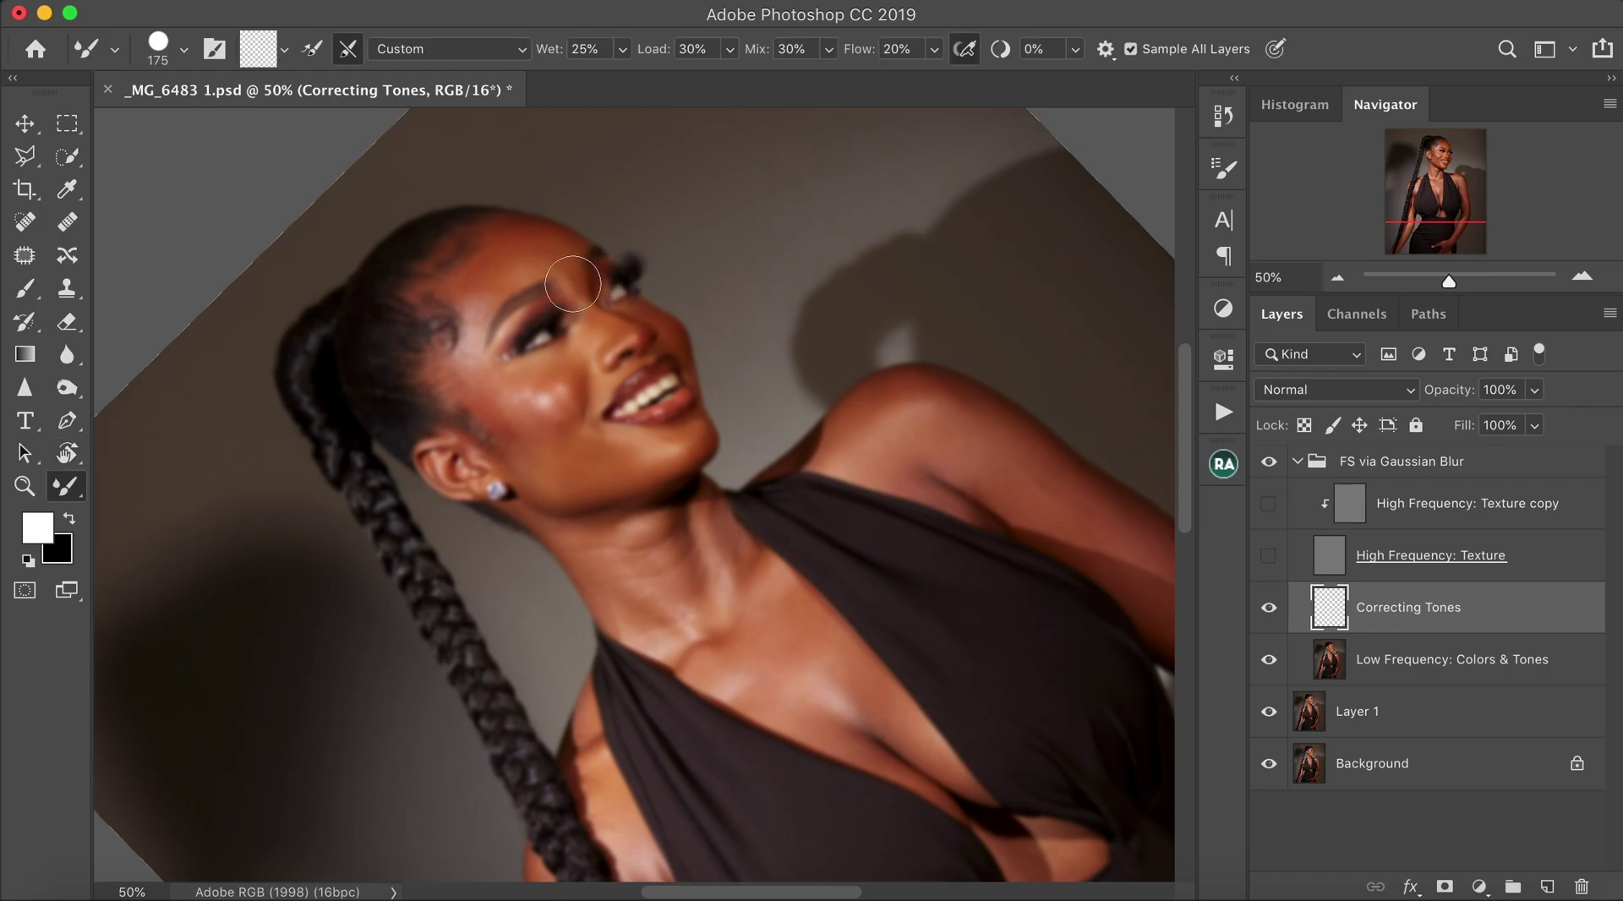
key("bracketright")
key("bracketleft")
key("bracketleft")
left_click_drag(511, 241, 505, 240)
key("bracketleft")
key("bracketleft")
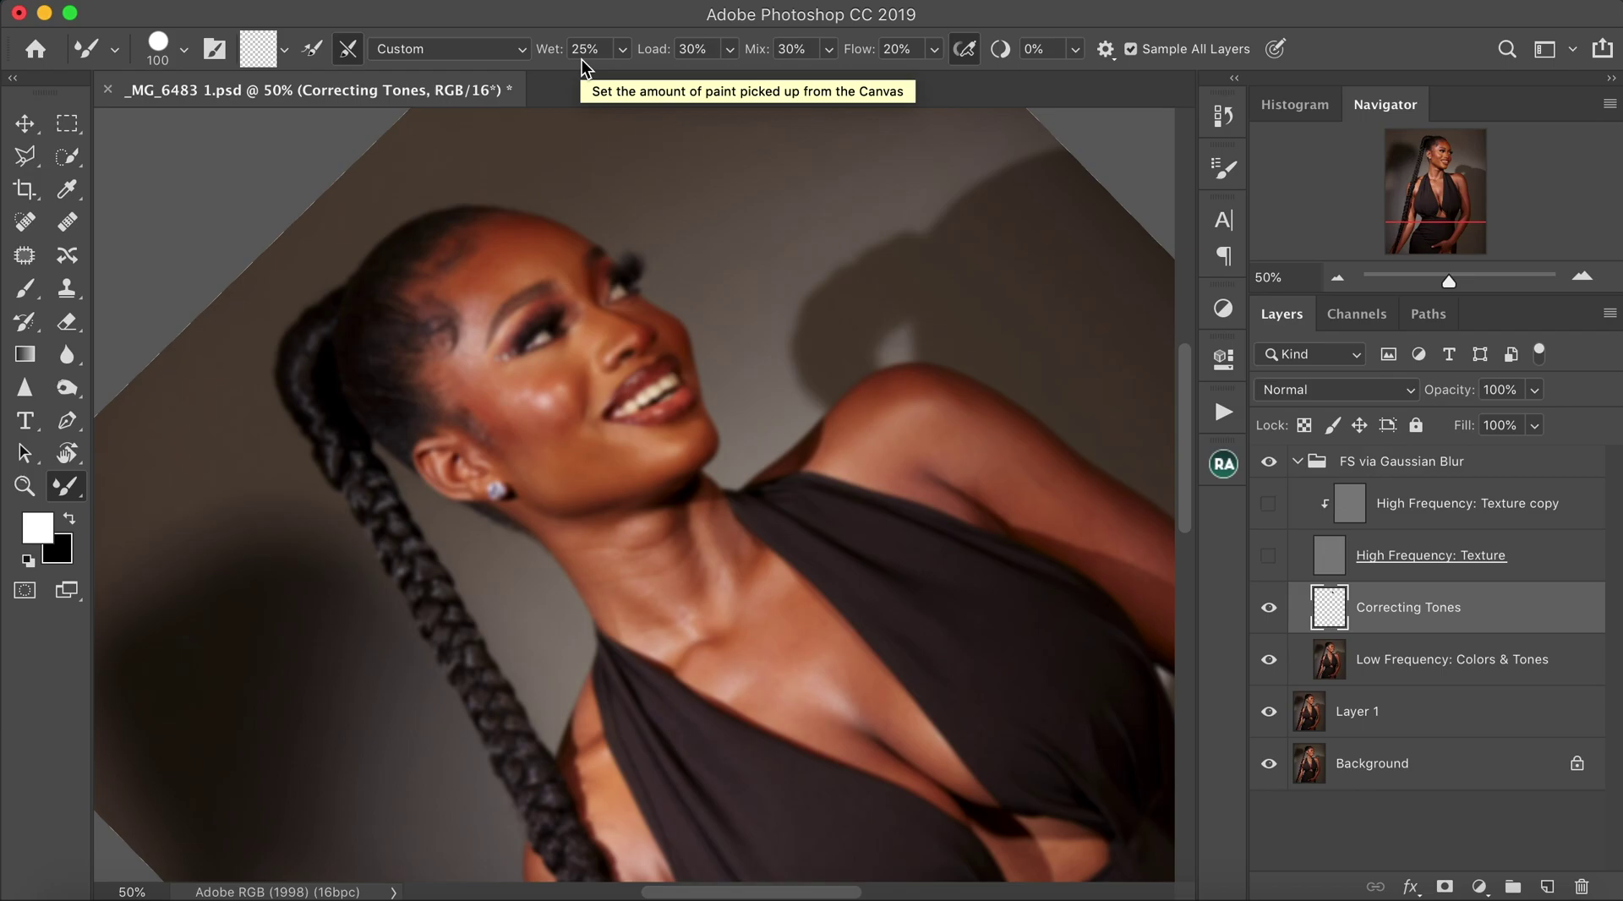
Set the Mixer Brush flow to 10%.
left_click(898, 50)
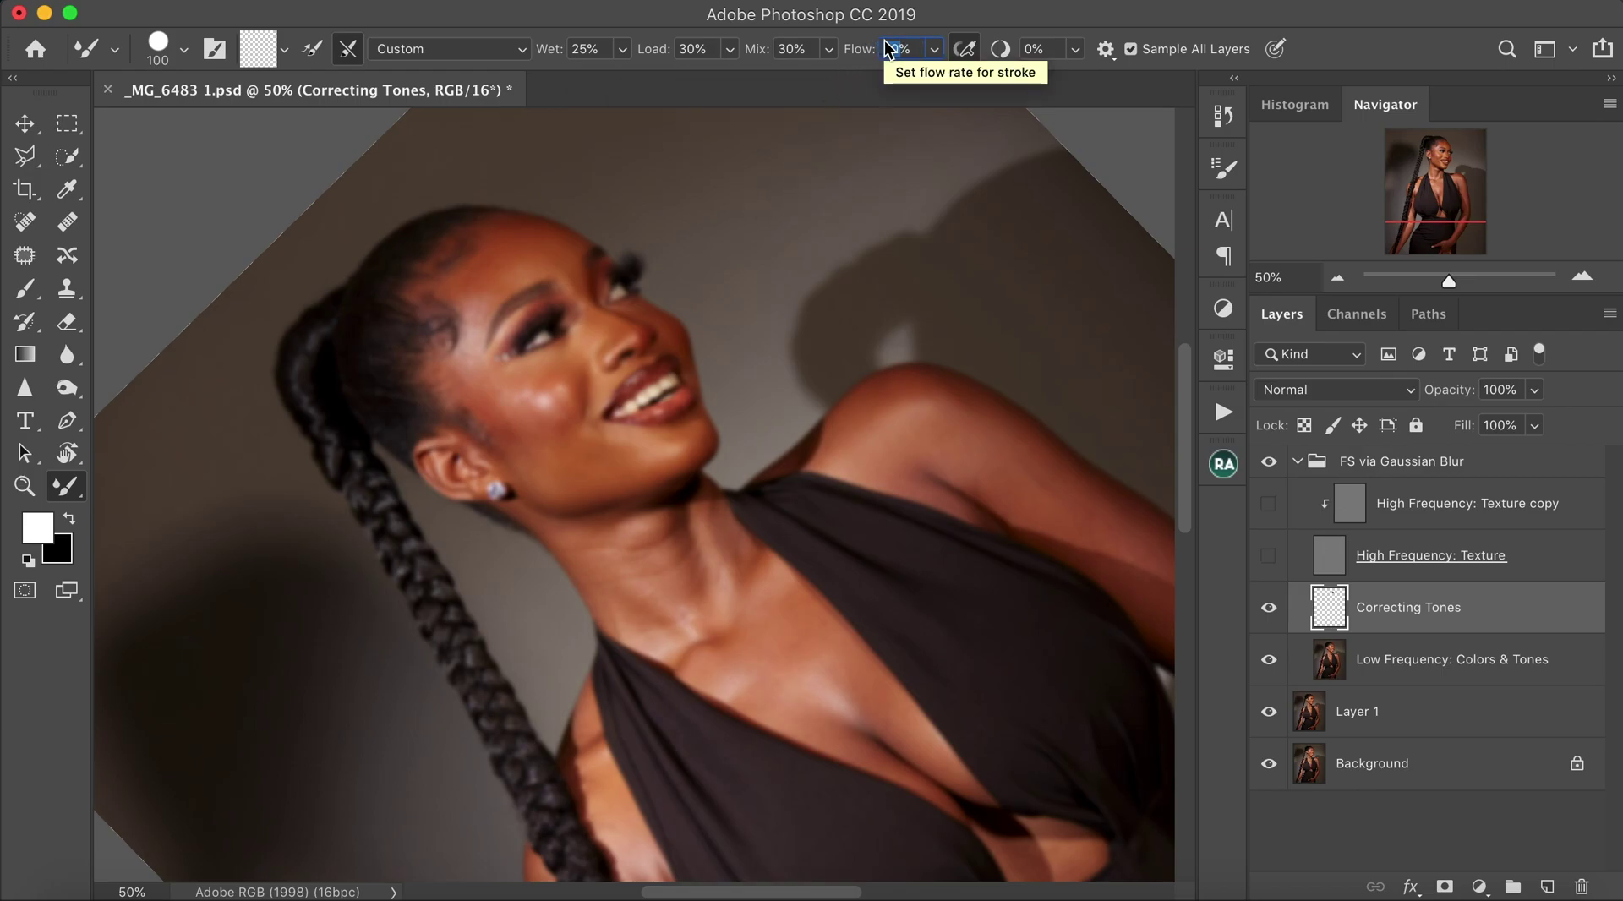
type("10")
key("Return")
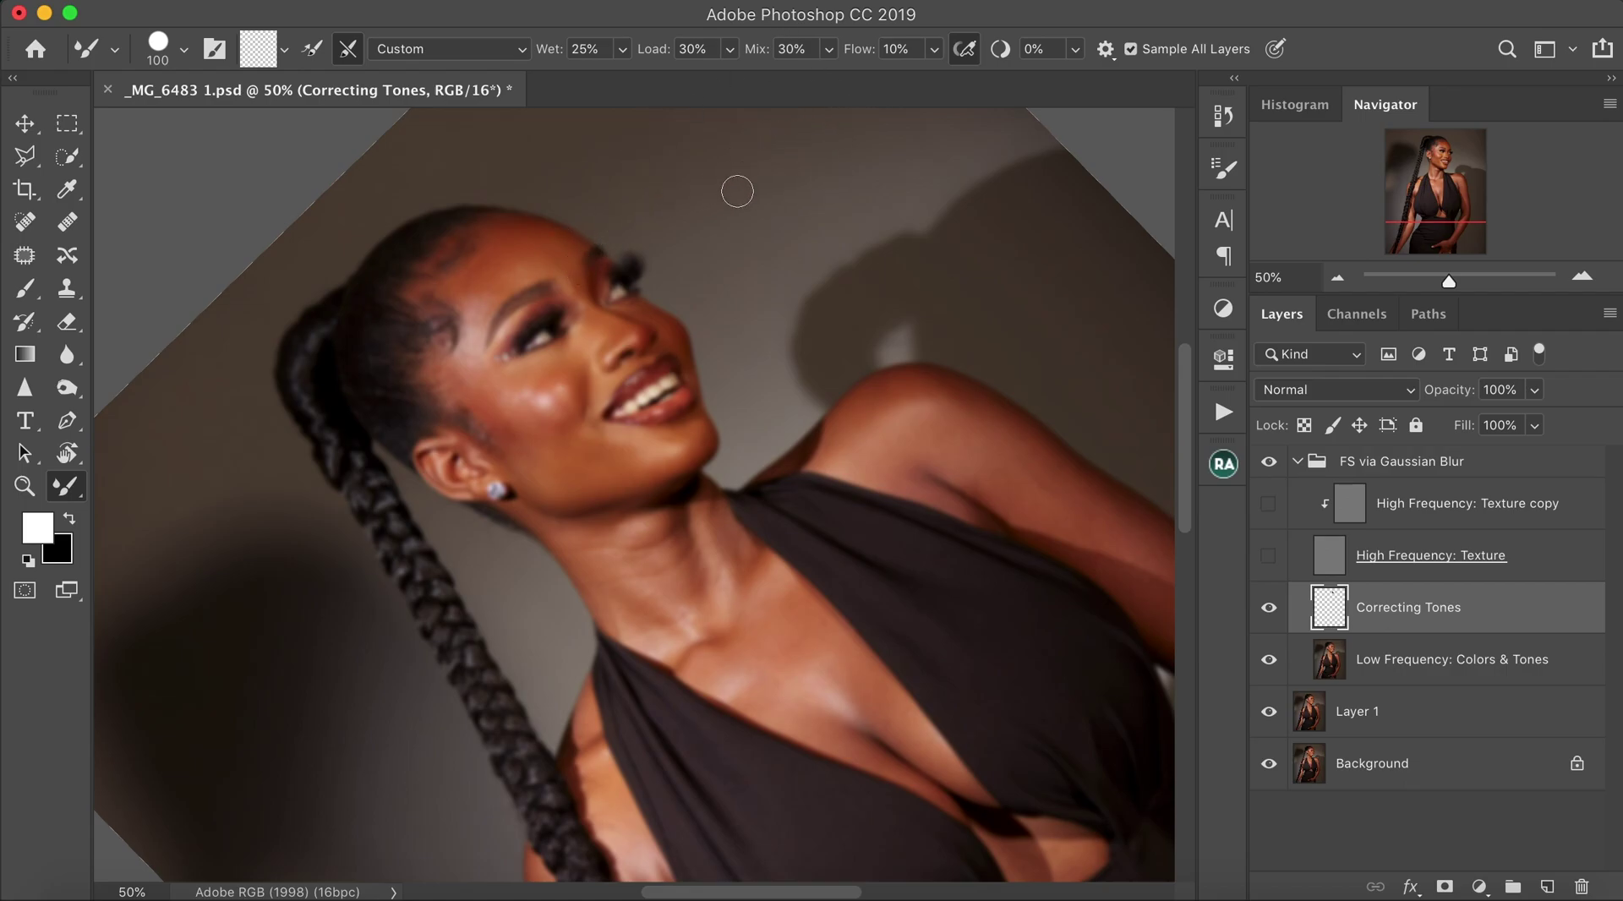
Blend the uneven tones across the forehead with the Mixer Brush on the Correcting Tones layer, adjusting the brush size to fit.
key("bracketright")
key("bracketright")
key("bracketleft")
key("bracketleft")
key("bracketleft")
key("bracketleft")
key("bracketright")
key("bracketright")
key("bracketright")
key("bracketright")
key("bracketright")
key("bracketright")
key("bracketright")
key("bracketleft")
key("bracketleft")
key("bracketleft")
key("bracketleft")
key("bracketleft")
key("bracketleft")
key("bracketright")
key("bracketright")
mouse_move(517, 269)
left_mouse_down()
mouse_move(525, 241)
mouse_move(478, 246)
left_mouse_up()
Smooth the tones between the eyebrow and the hairline with the Mixer Brush, varying the brush size.
key("bracketleft")
key("bracketleft")
key("bracketright")
key("bracketright")
key("bracketleft")
key("bracketleft")
mouse_move(477, 306)
left_mouse_down()
mouse_move(478, 331)
mouse_move(463, 304)
mouse_move(477, 350)
left_mouse_up()
key("bracketright")
key("bracketright")
key("bracketleft")
key("bracketleft")
key("bracketleft")
key("bracketleft")
key("bracketright")
key("bracketright")
key("bracketright")
key("bracketright")
Blend the skin tones from the temple down to the upper cheek near the ear with the Mixer Brush.
key("r")
left_click_drag(446, 211, 818, 398)
left_click_drag(826, 445, 824, 444)
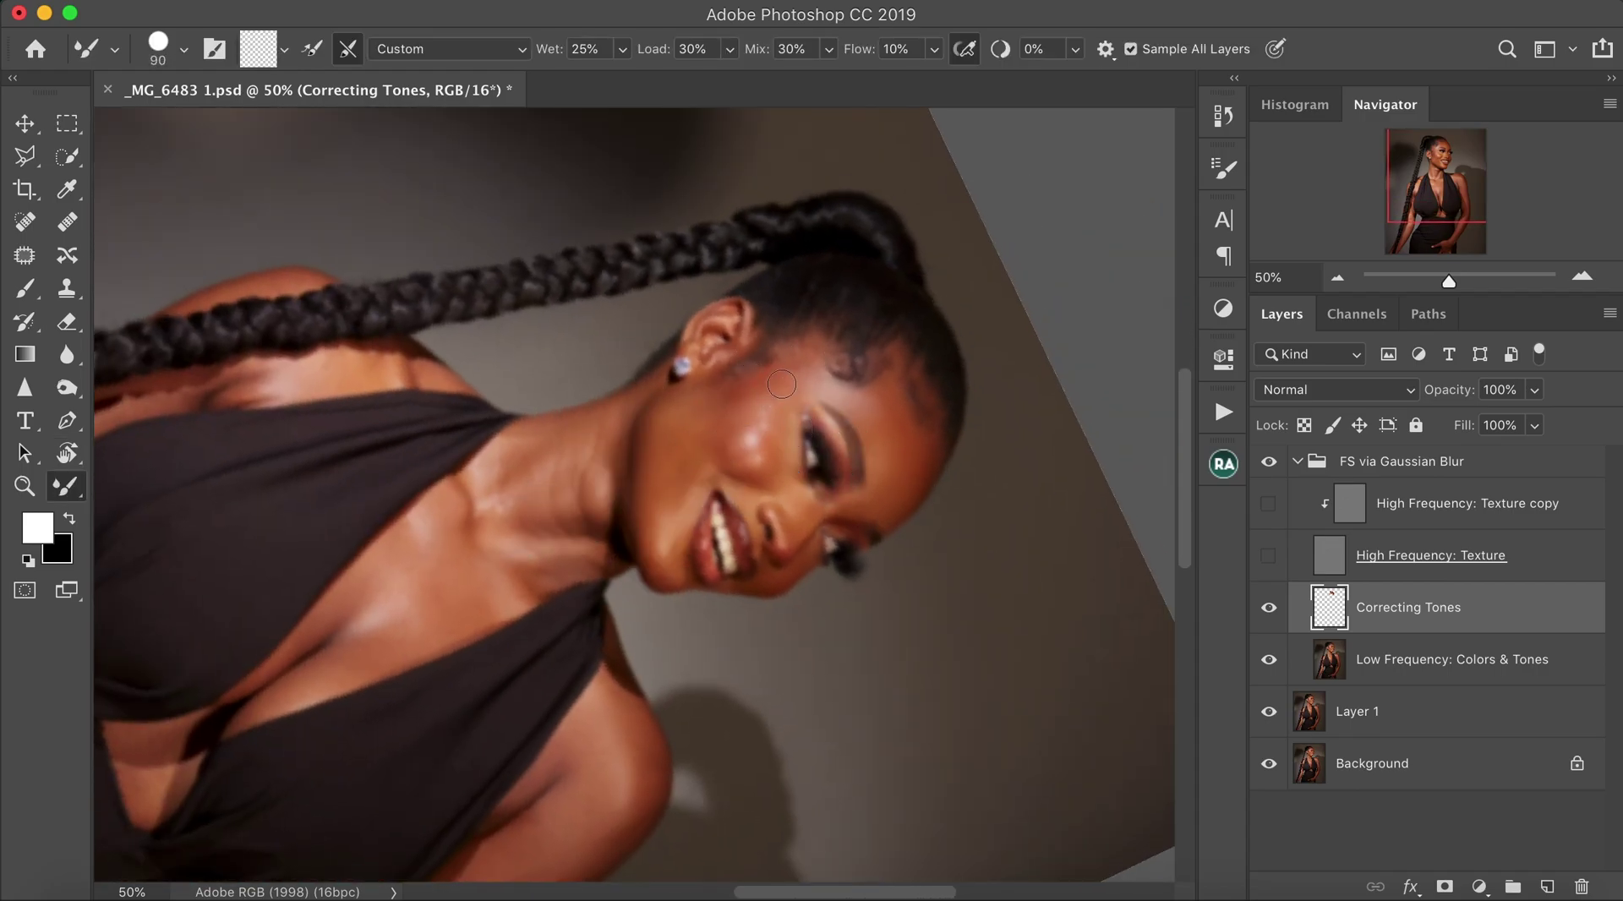
mouse_move(784, 380)
left_mouse_down()
mouse_move(800, 377)
mouse_move(753, 409)
mouse_move(754, 382)
mouse_move(730, 415)
left_mouse_up()
key("[")
key("bracketright")
mouse_move(727, 411)
left_mouse_down()
mouse_move(765, 400)
mouse_move(755, 415)
mouse_move(781, 395)
mouse_move(772, 450)
mouse_move(769, 408)
left_mouse_up()
Blend the side of the cheek below the earring with the Mixer Brush at size 150, then reduce it to 100.
key("bracketright")
key("bracketright")
key("bracketright")
key("bracketright")
key("bracketleft")
key("bracketleft")
key("bracketright")
key("bracketright")
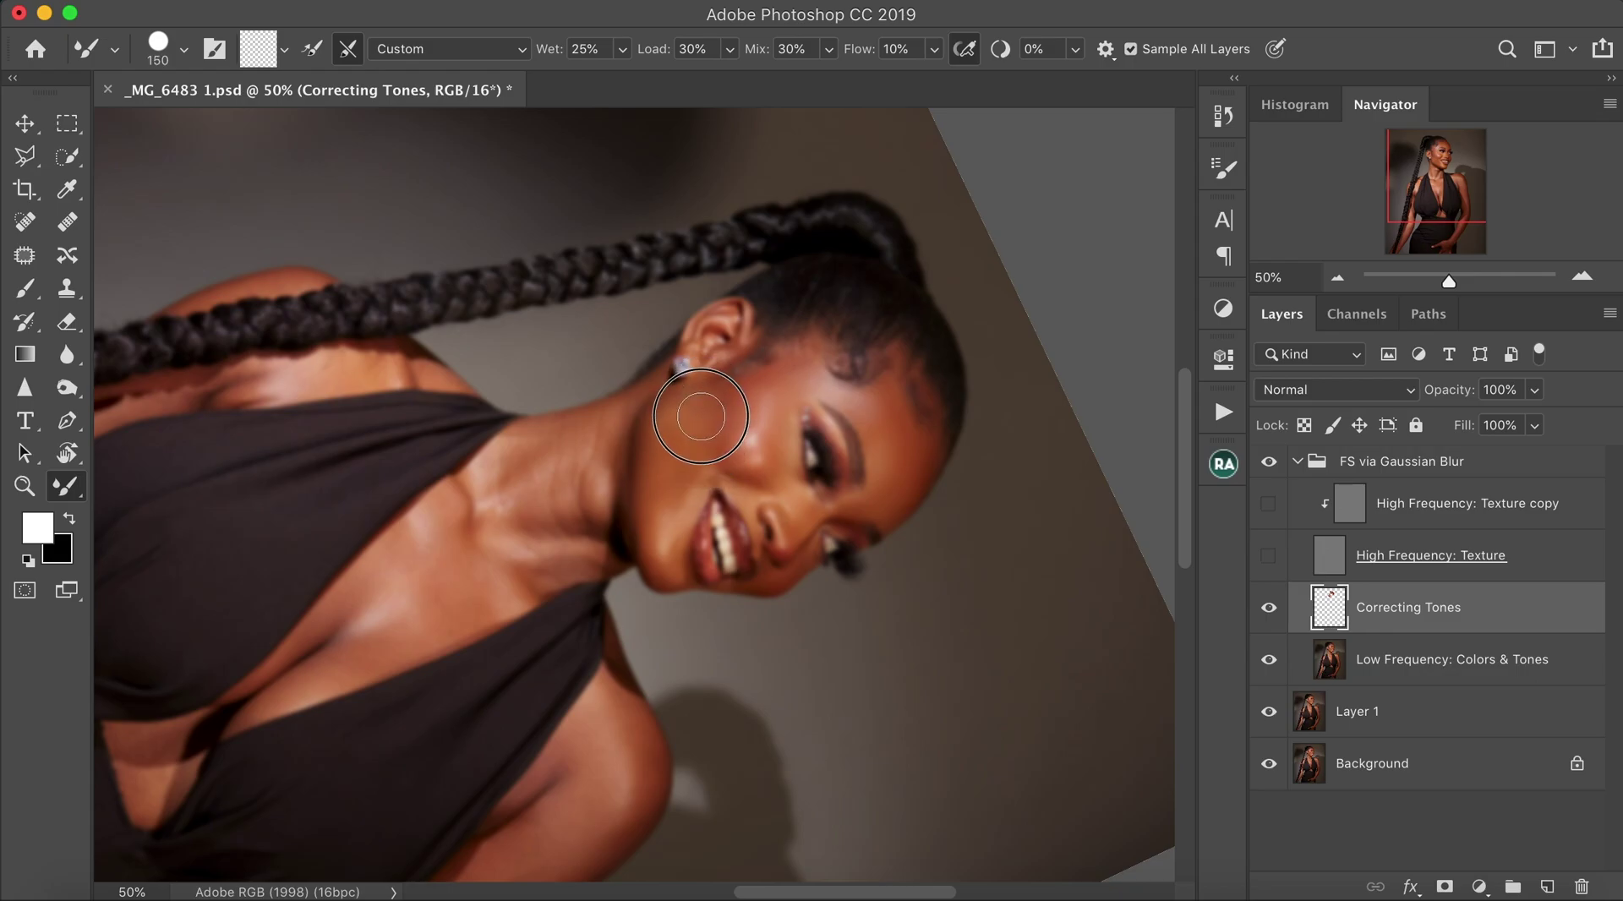
mouse_move(688, 414)
left_mouse_down()
mouse_move(665, 404)
mouse_move(673, 423)
left_mouse_up()
key("bracketleft")
key("bracketleft")
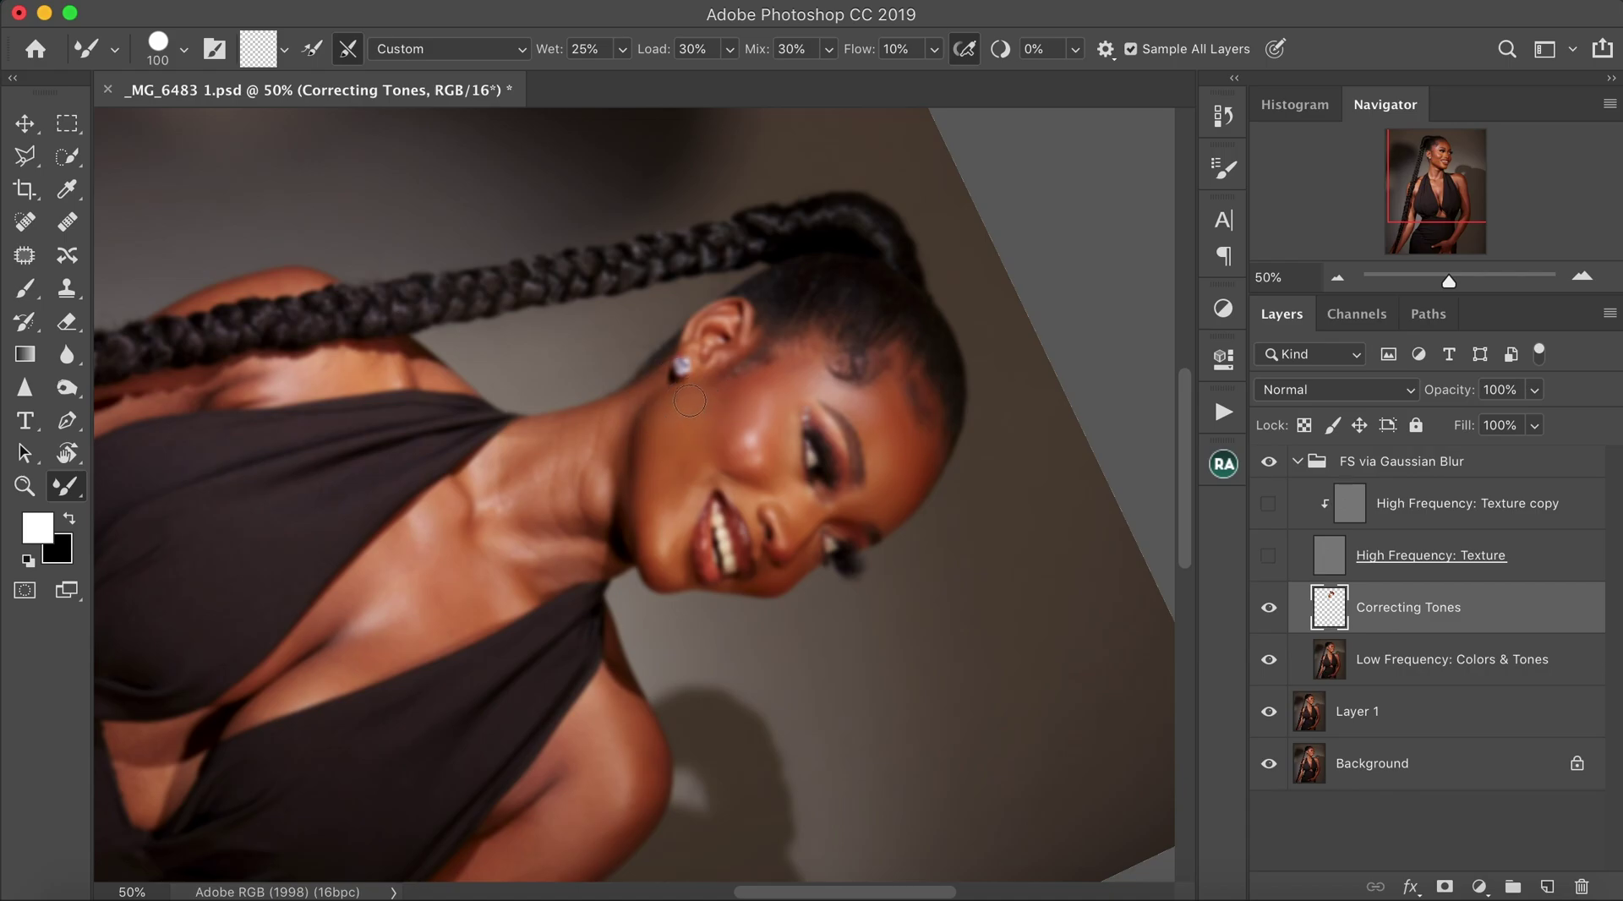
Blend the tones of the lower cheek and jawline with the Mixer Brush, reducing the brush size for the smaller areas.
key("bracketright")
key("bracketright")
key("bracketright")
mouse_move(693, 445)
left_mouse_down()
mouse_move(707, 460)
mouse_move(675, 464)
mouse_move(658, 434)
left_mouse_up()
key("bracketleft")
key("bracketleft")
mouse_move(683, 461)
left_mouse_down()
mouse_move(687, 485)
mouse_move(701, 457)
left_mouse_up()
key("bracketleft")
key("bracketleft")
mouse_move(648, 484)
left_mouse_down()
mouse_move(648, 451)
mouse_move(655, 501)
left_mouse_up()
mouse_move(690, 480)
left_mouse_down()
mouse_move(709, 470)
mouse_move(679, 509)
left_mouse_up()
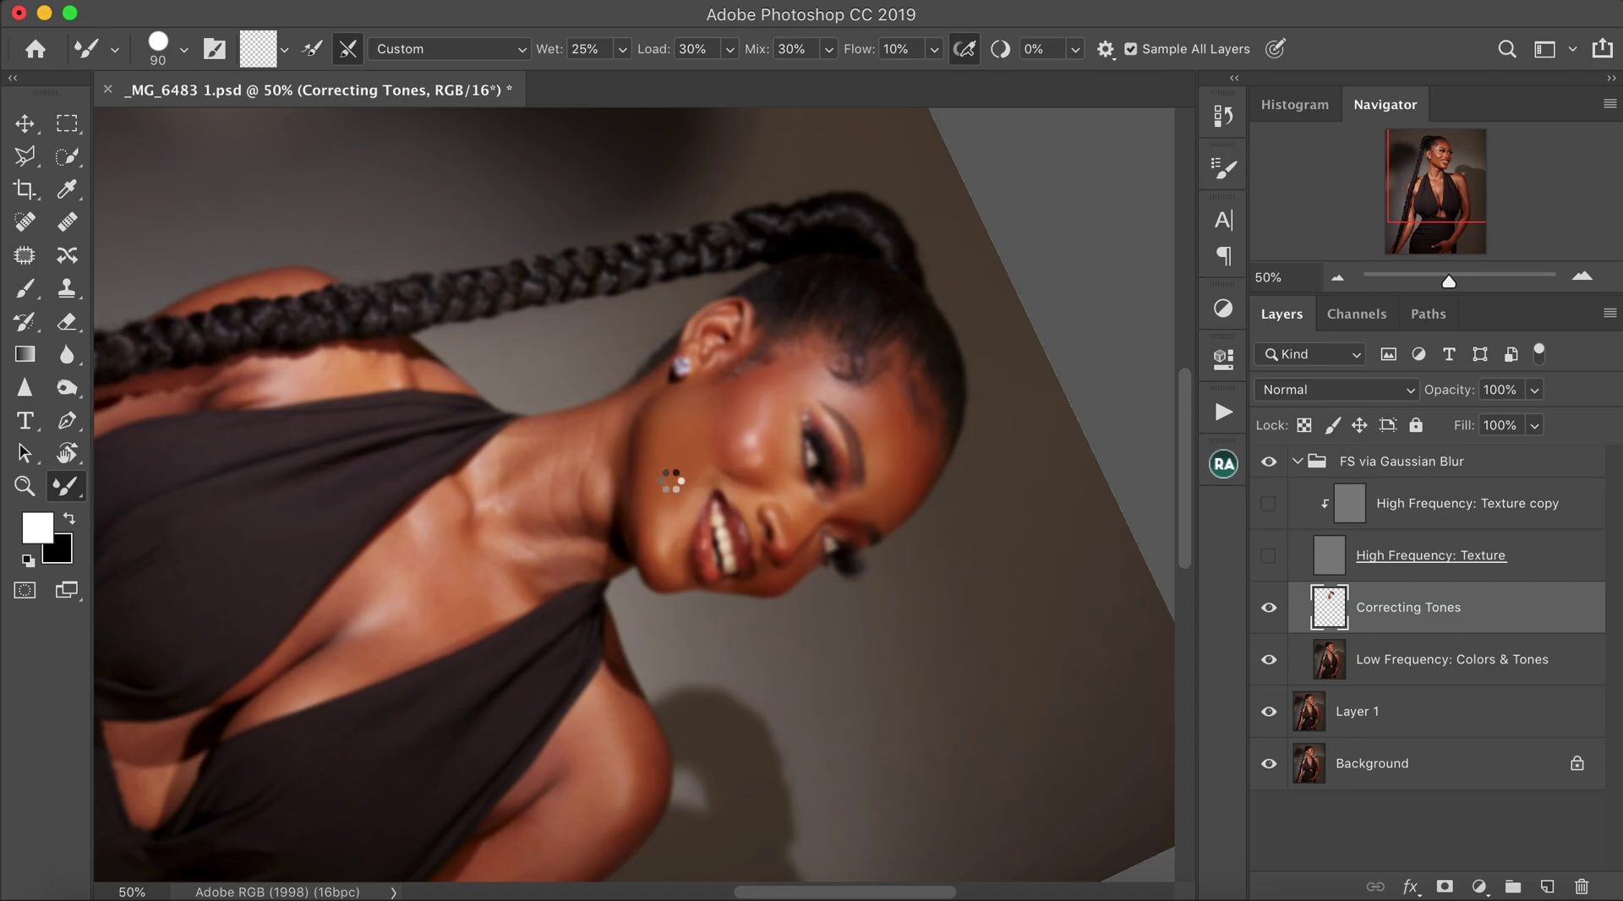
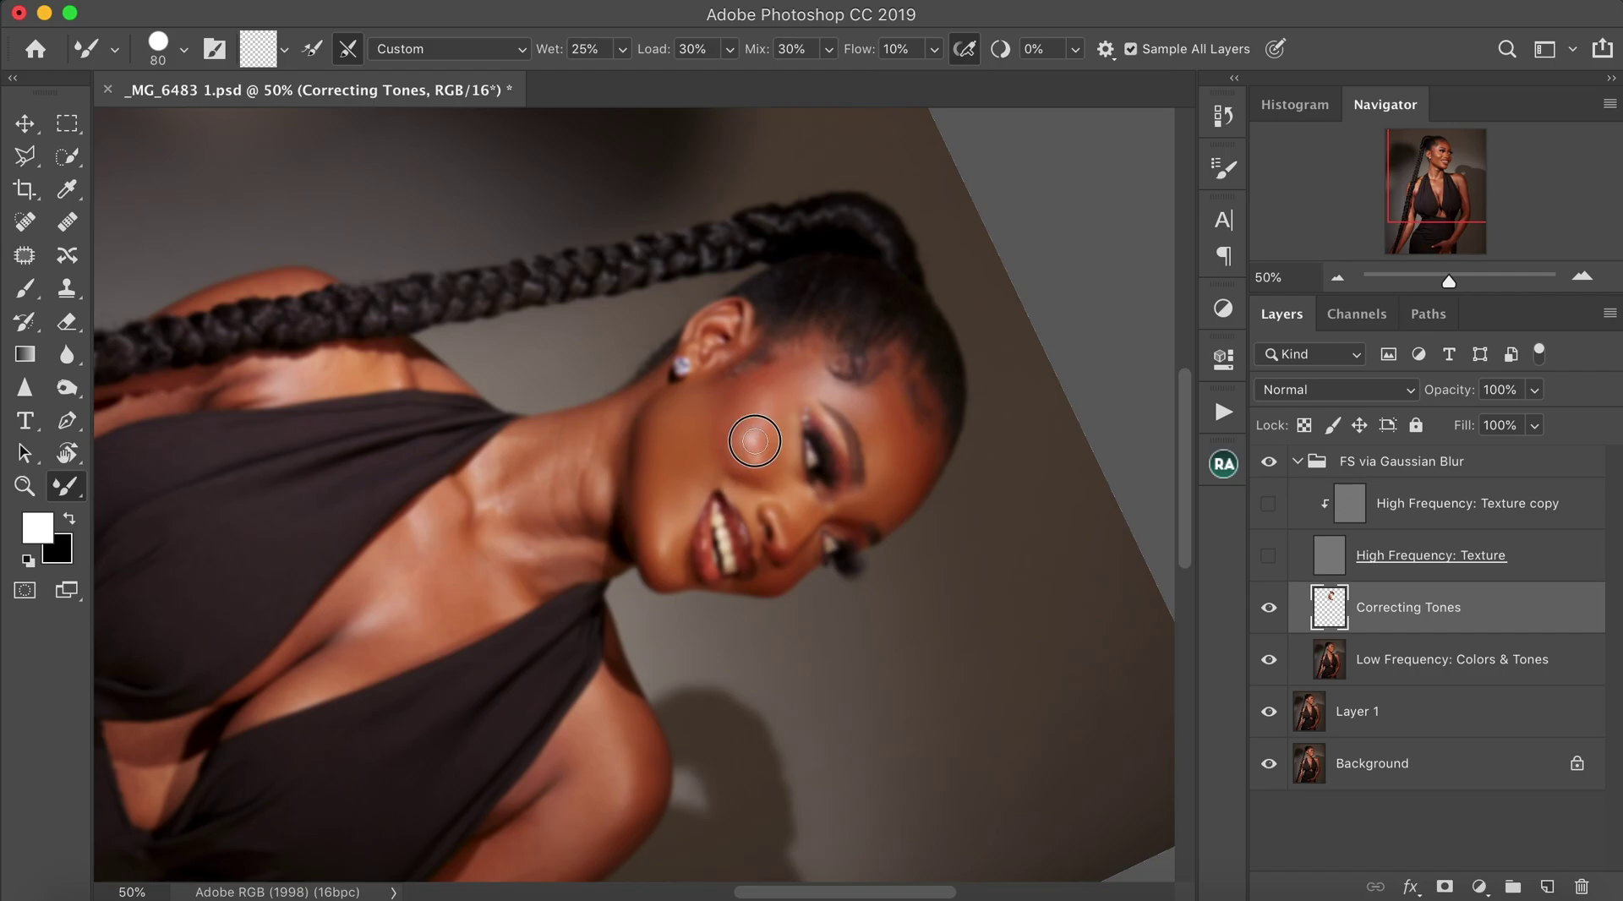
Smooth the tones beside the nose, along the smile line and above the upper lip with a small Mixer Brush.
key("bracketright")
key("bracketleft")
key("bracketleft")
key("bracketleft")
mouse_move(789, 486)
left_mouse_down()
mouse_move(795, 499)
mouse_move(792, 454)
mouse_move(777, 491)
left_mouse_up()
mouse_move(719, 476)
left_mouse_down()
mouse_move(698, 475)
mouse_move(714, 473)
left_mouse_up()
key("[")
key("[")
left_click_drag(758, 527, 756, 535)
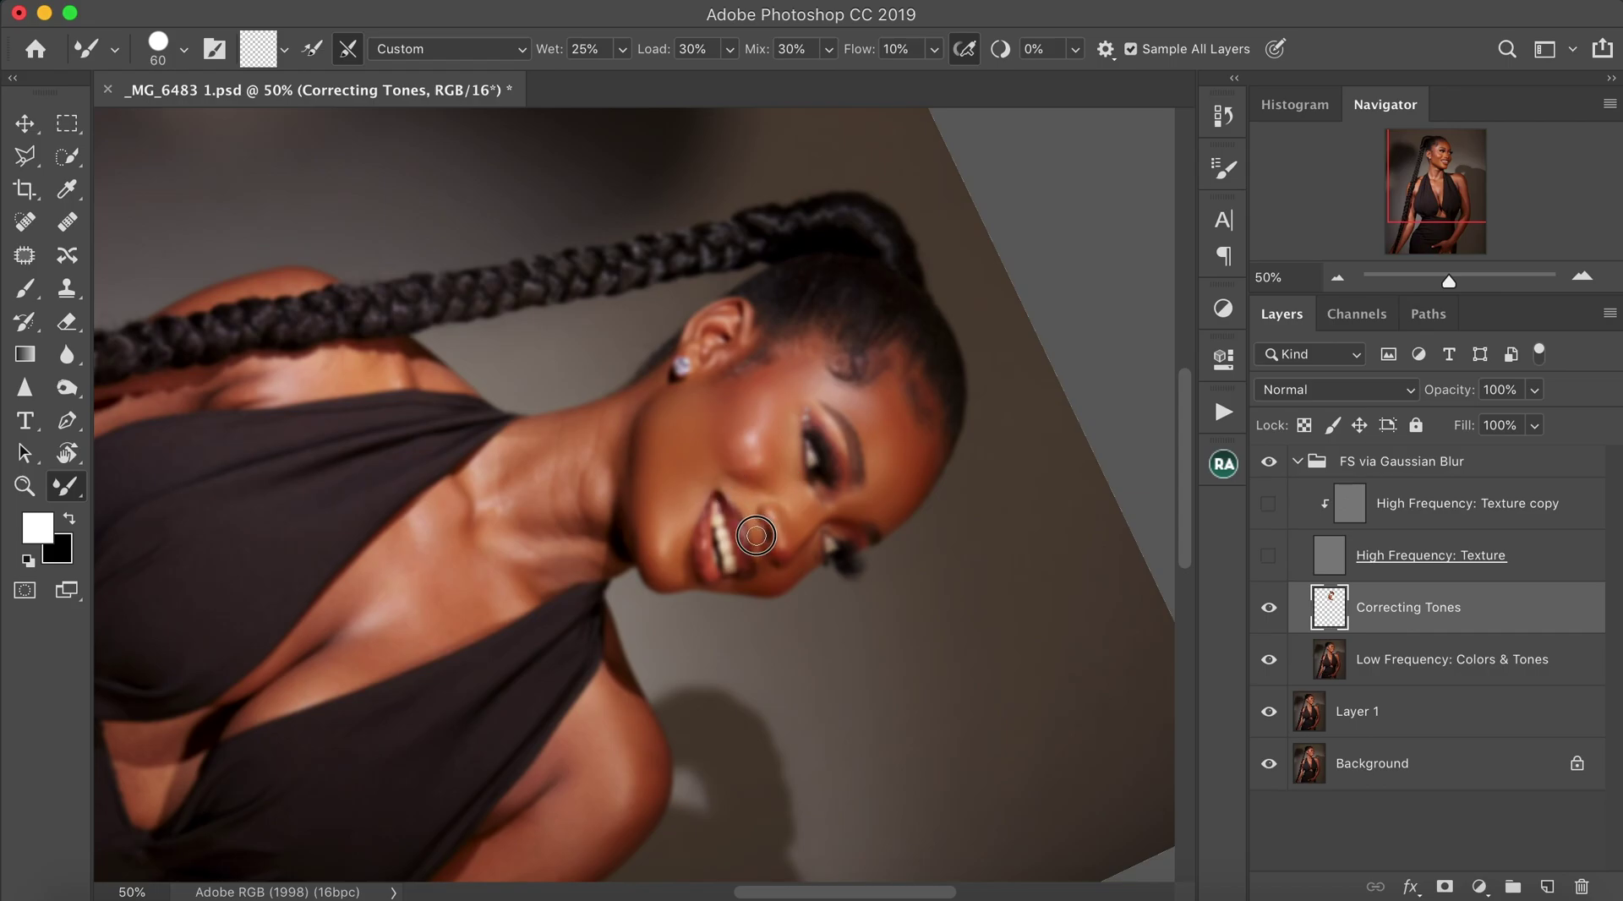
key("bracketleft")
key("bracketright")
key("bracketright")
Purge all stored histories and cached data from the edit session.
key("r")
mouse_move(663, 210)
left_mouse_down()
mouse_move(715, 236)
mouse_move(409, 313)
mouse_move(265, 391)
mouse_move(532, 449)
left_mouse_up()
key("b")
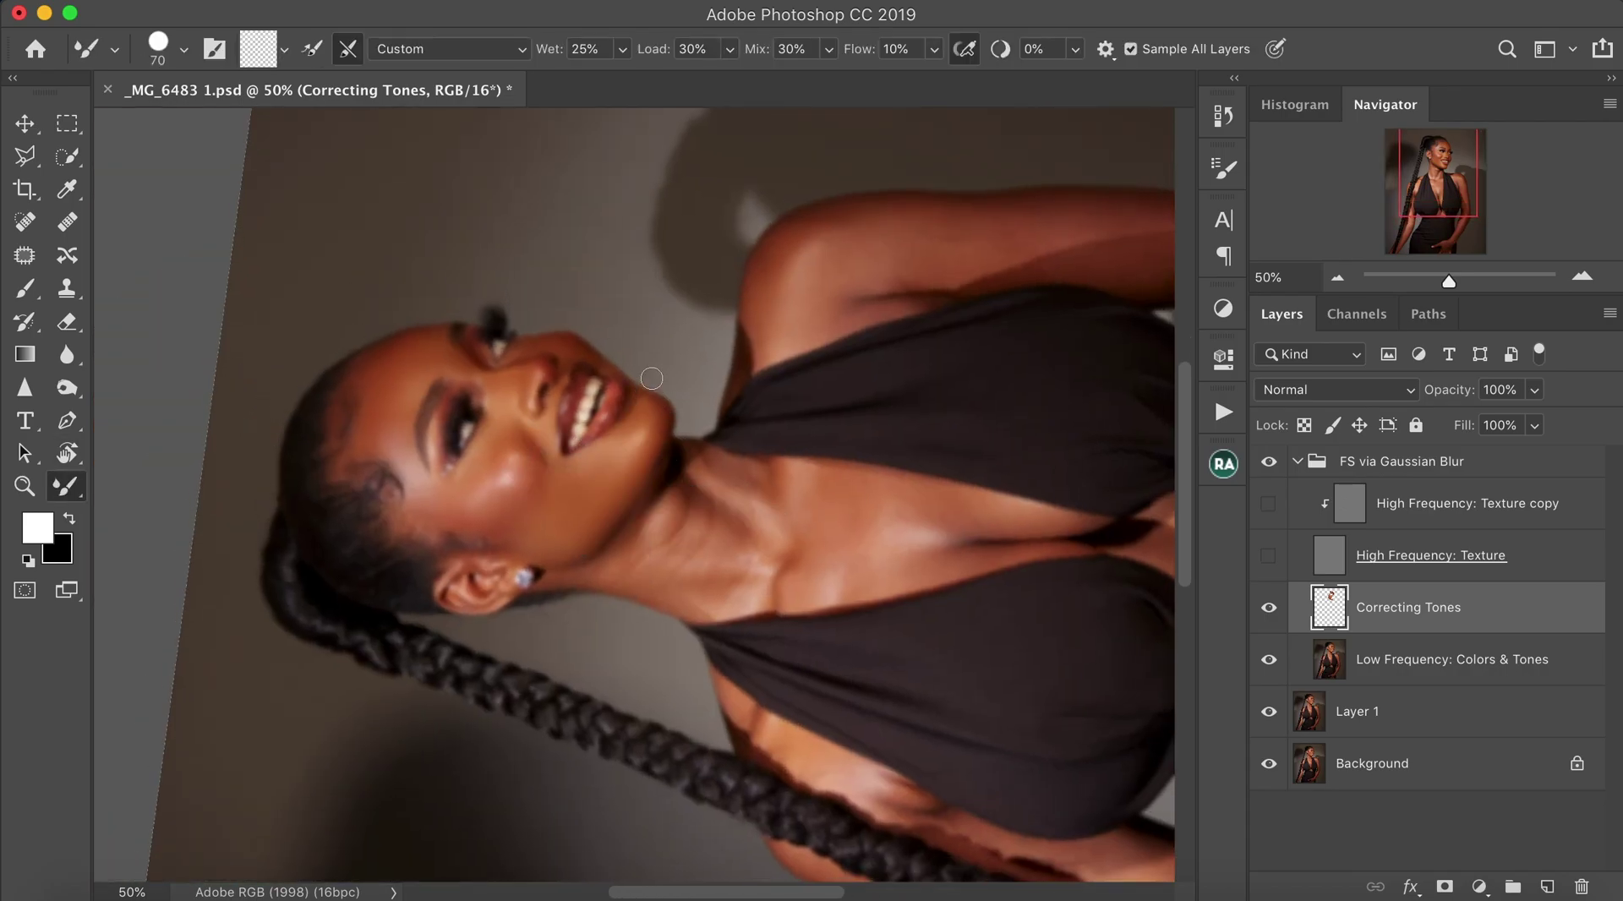
key("bracketleft")
left_click(285, 1)
mouse_move(516, 749)
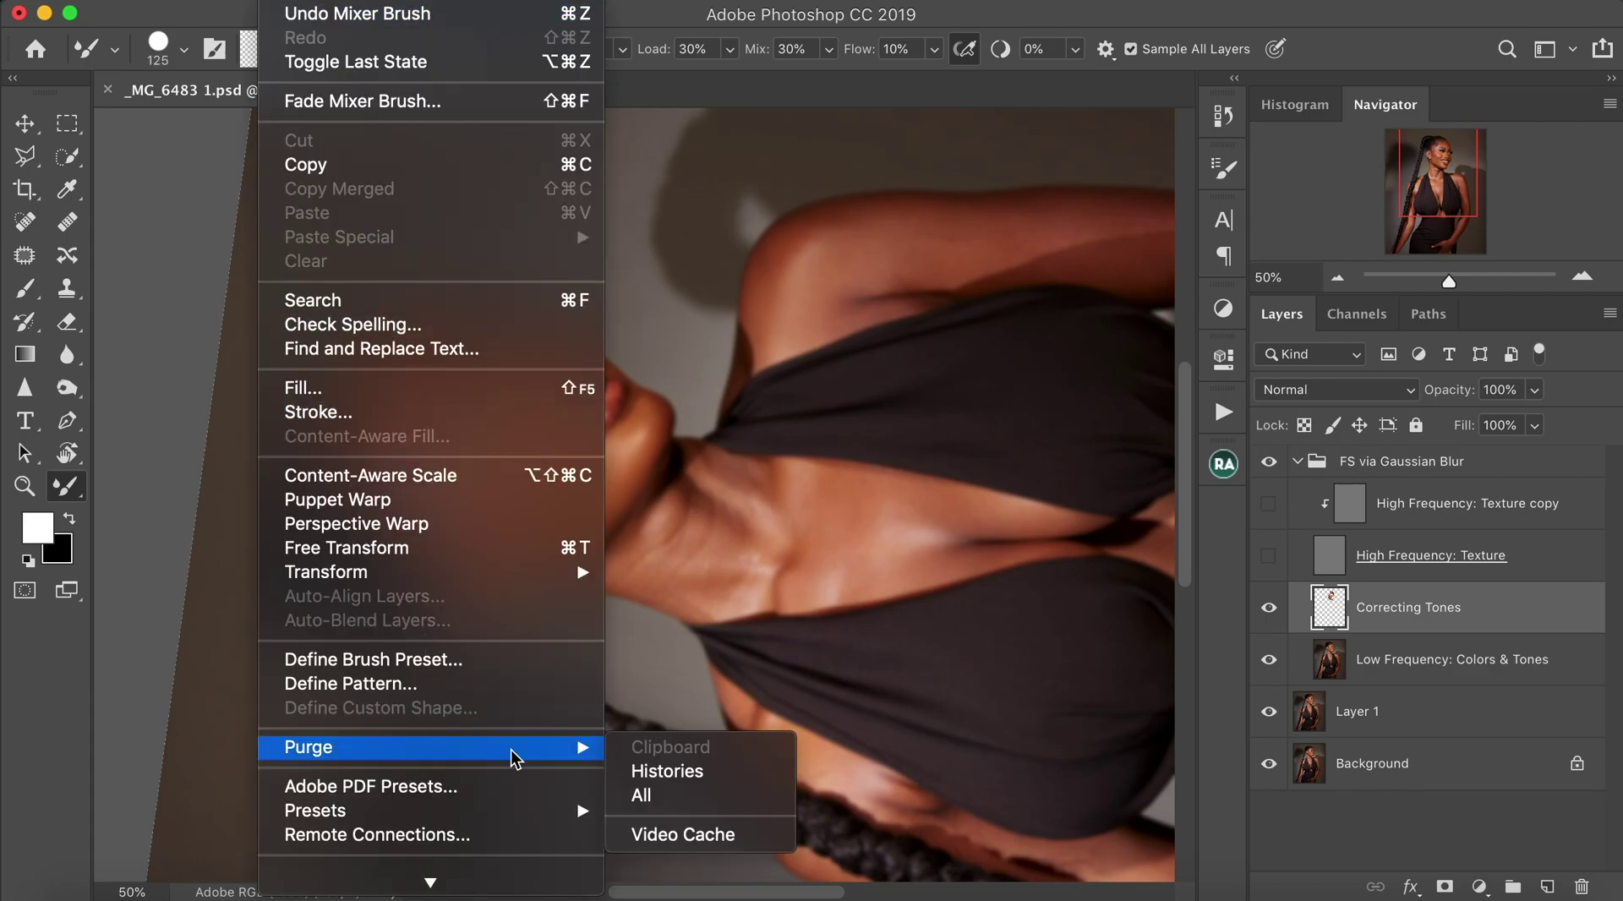
left_click(673, 799)
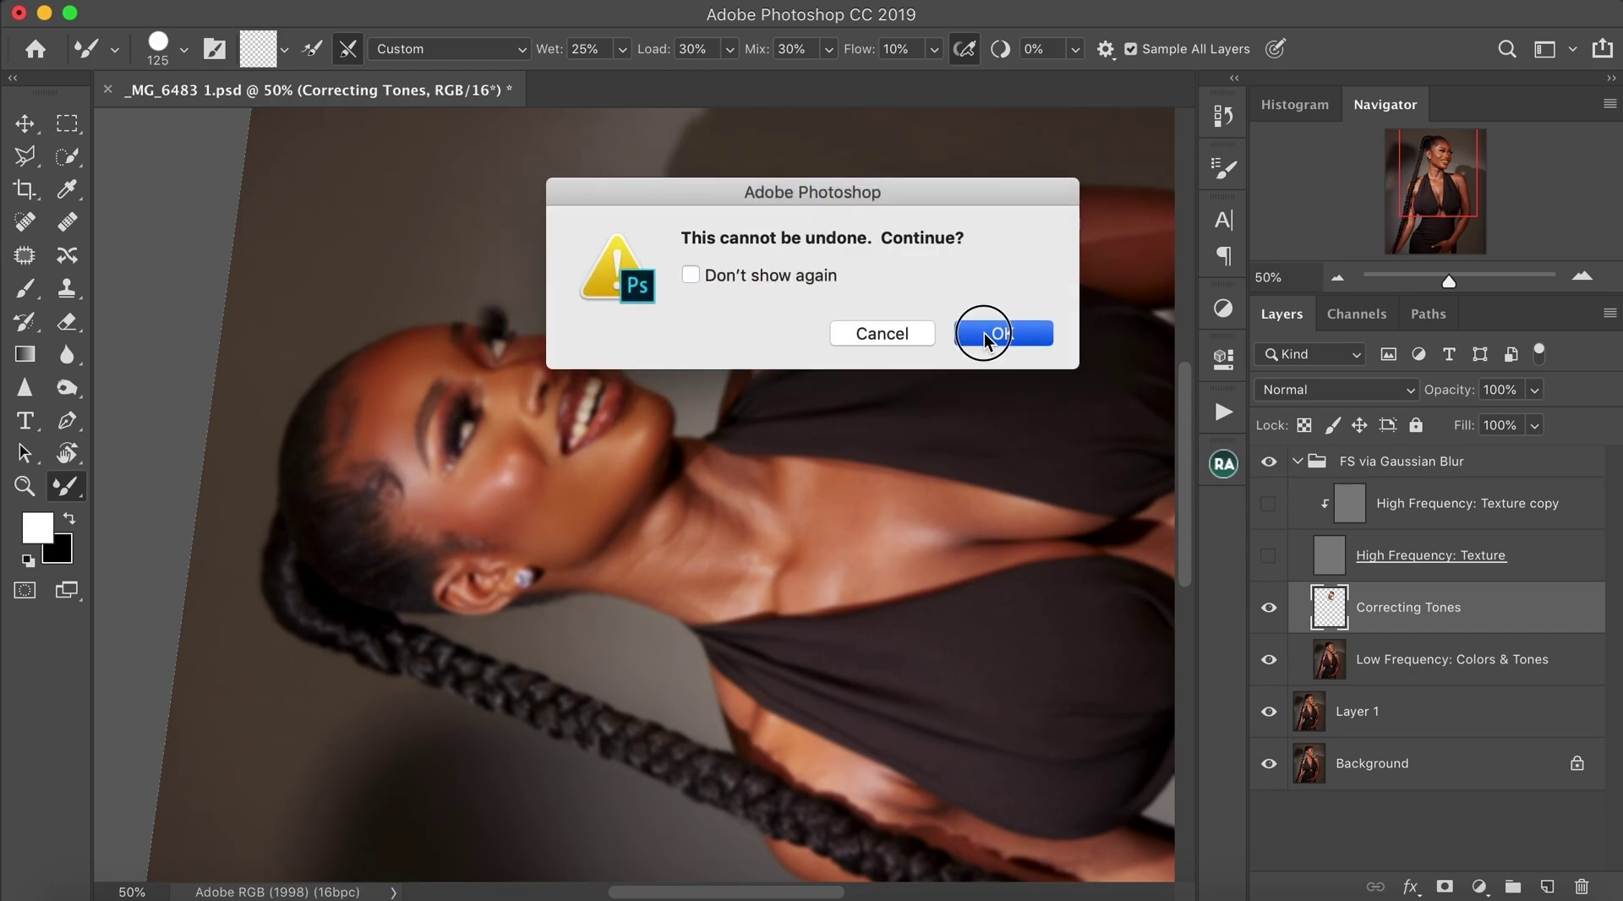
left_click(1006, 342)
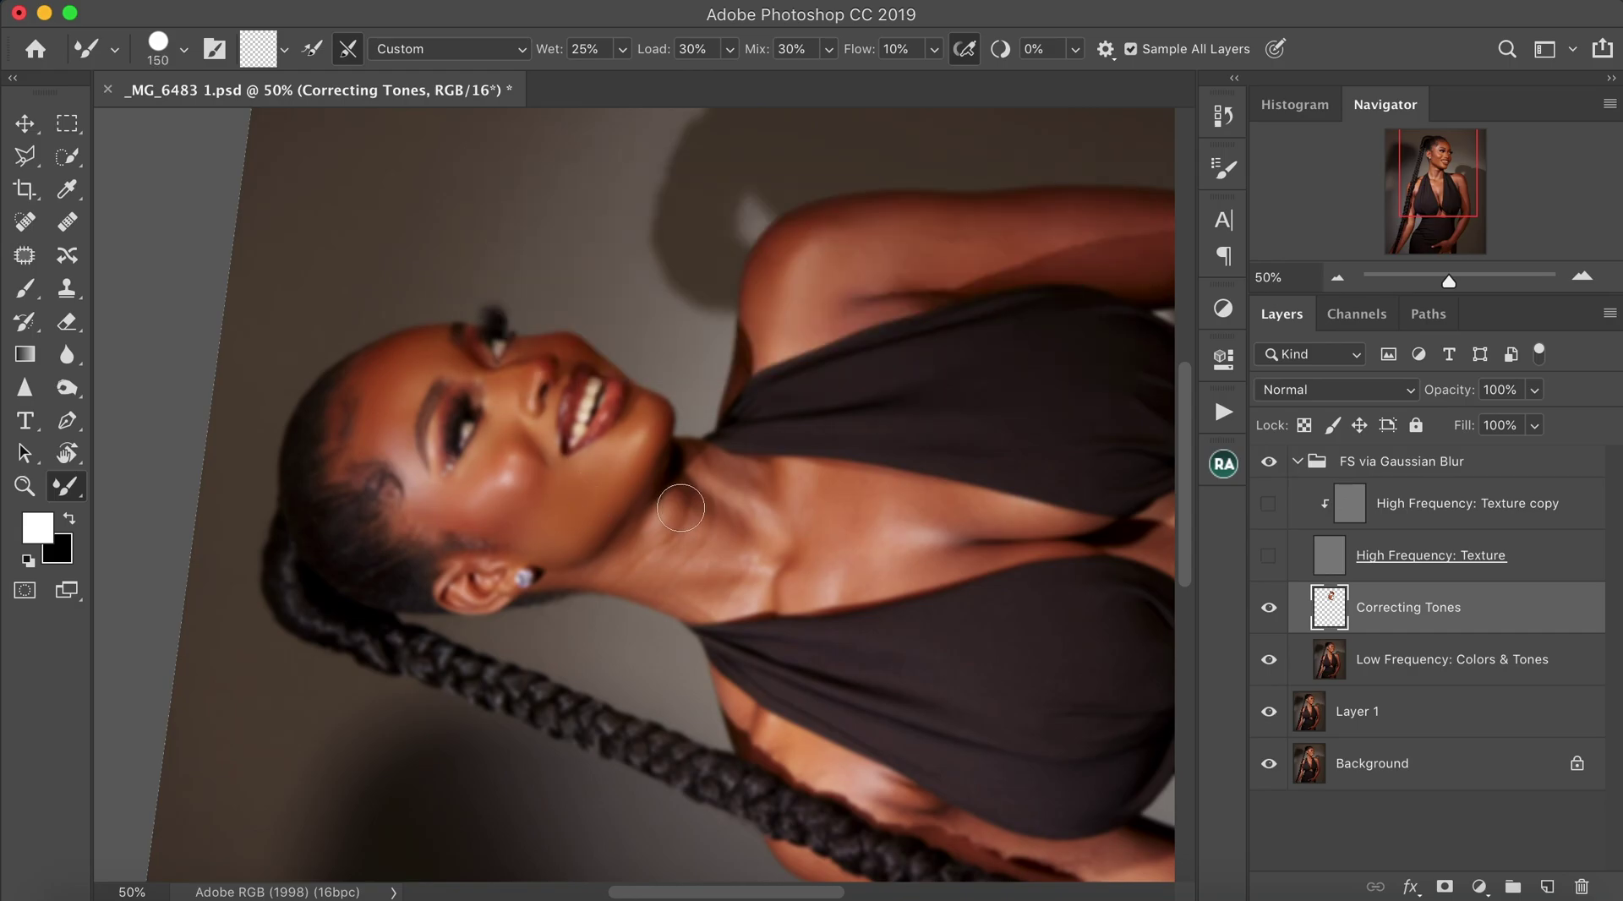
Blend the light and dark tones along the neck and upper chest with the Mixer Brush.
key("bracketleft")
mouse_move(690, 494)
left_mouse_down()
mouse_move(737, 530)
mouse_move(694, 522)
left_mouse_up()
left_click_drag(618, 548, 648, 492)
mouse_move(761, 478)
left_mouse_down()
mouse_move(766, 465)
mouse_move(784, 513)
mouse_move(775, 561)
mouse_move(753, 560)
mouse_move(741, 511)
left_mouse_up()
key("v")
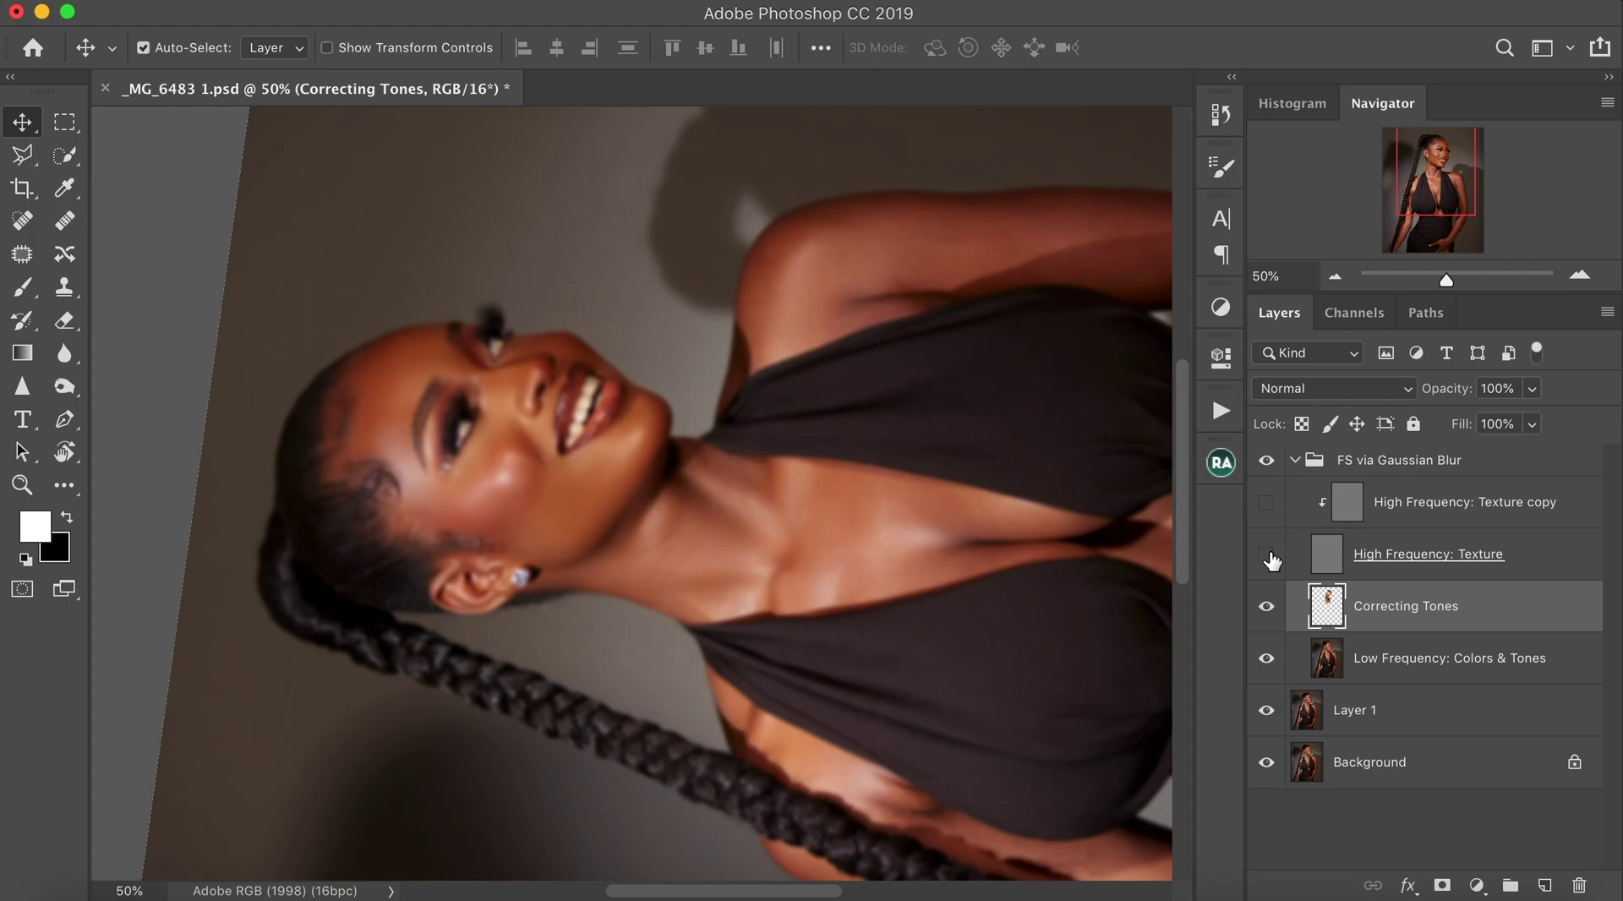
Reset the canvas rotation, show both high frequency texture layers and compare the image with the FS via Gaussian Blur group off and on.
key("r")
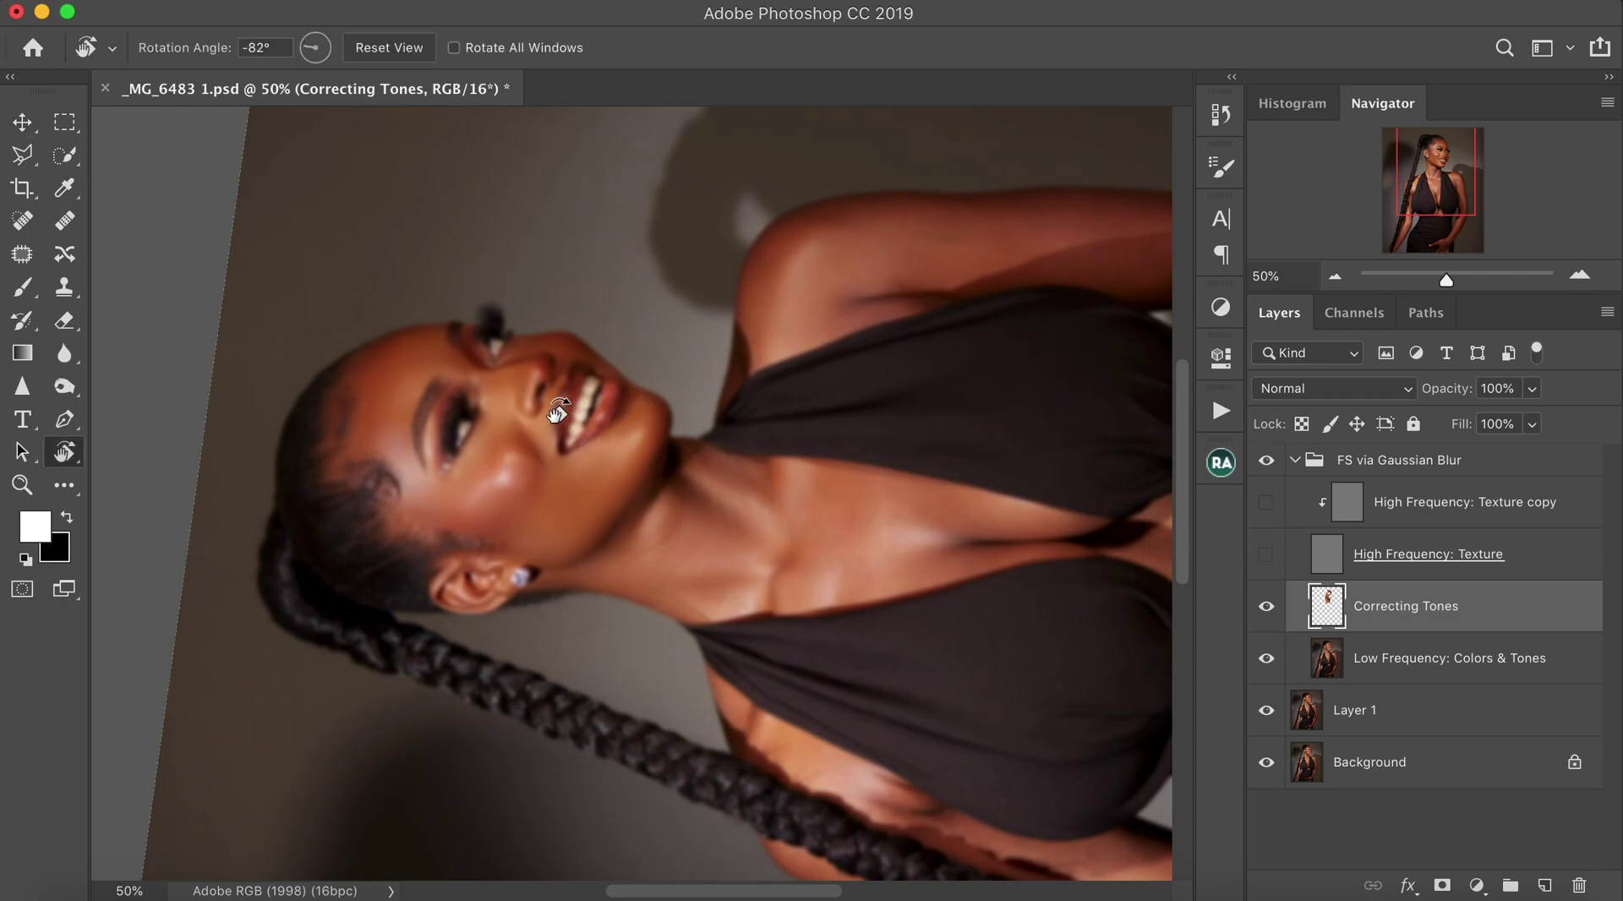
left_click(389, 47)
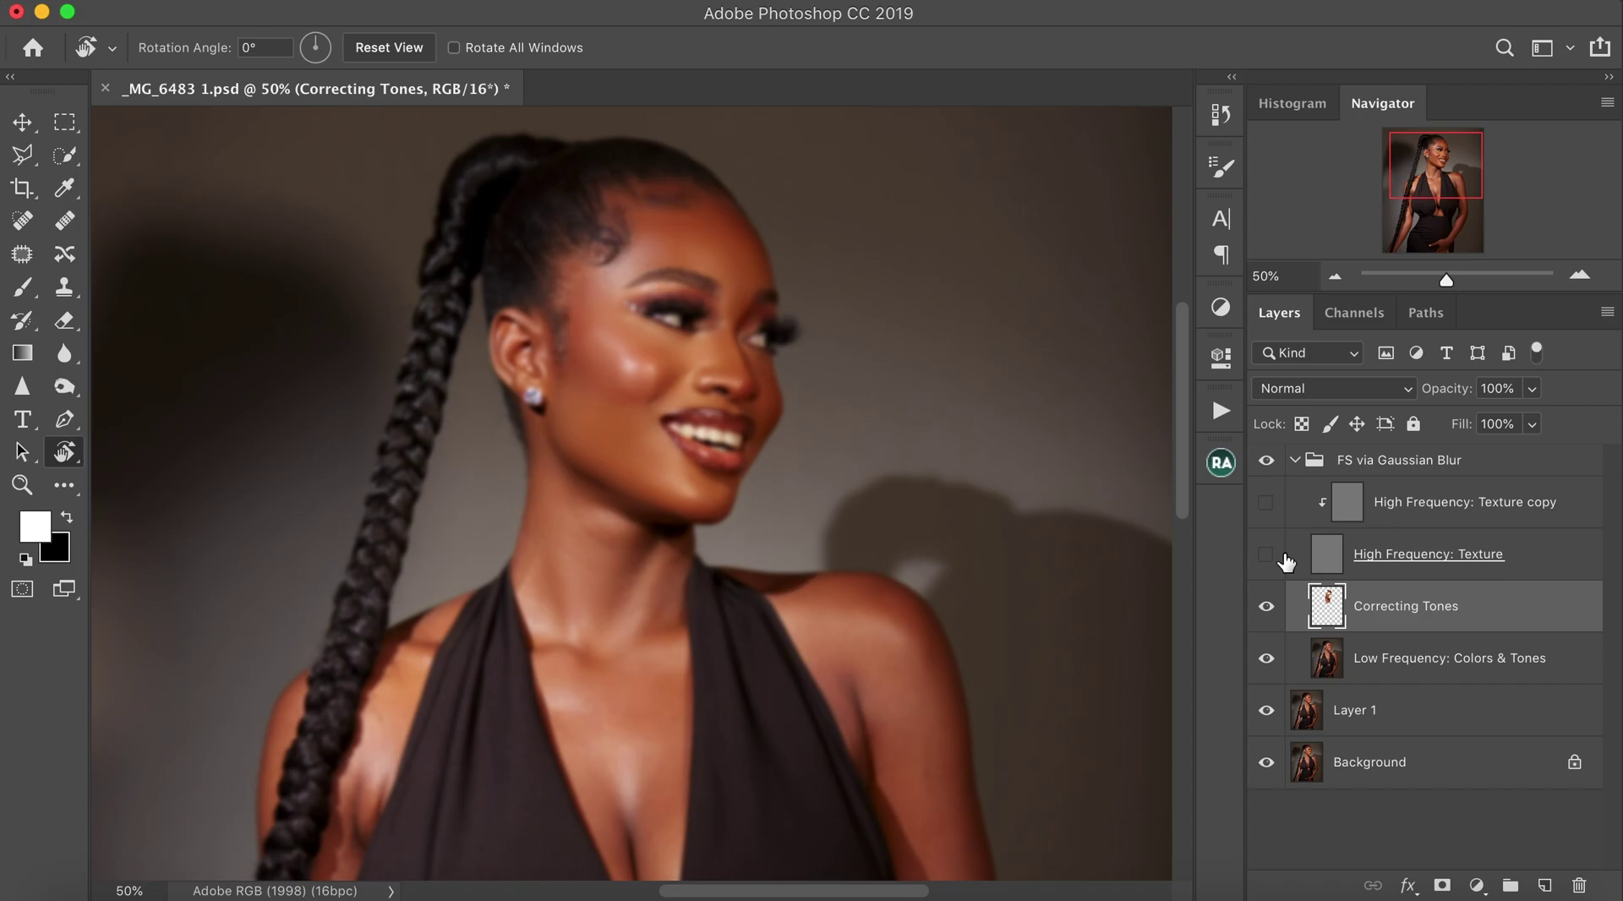
left_click_drag(1264, 565, 1265, 507)
left_click(1265, 467)
left_click(1265, 467)
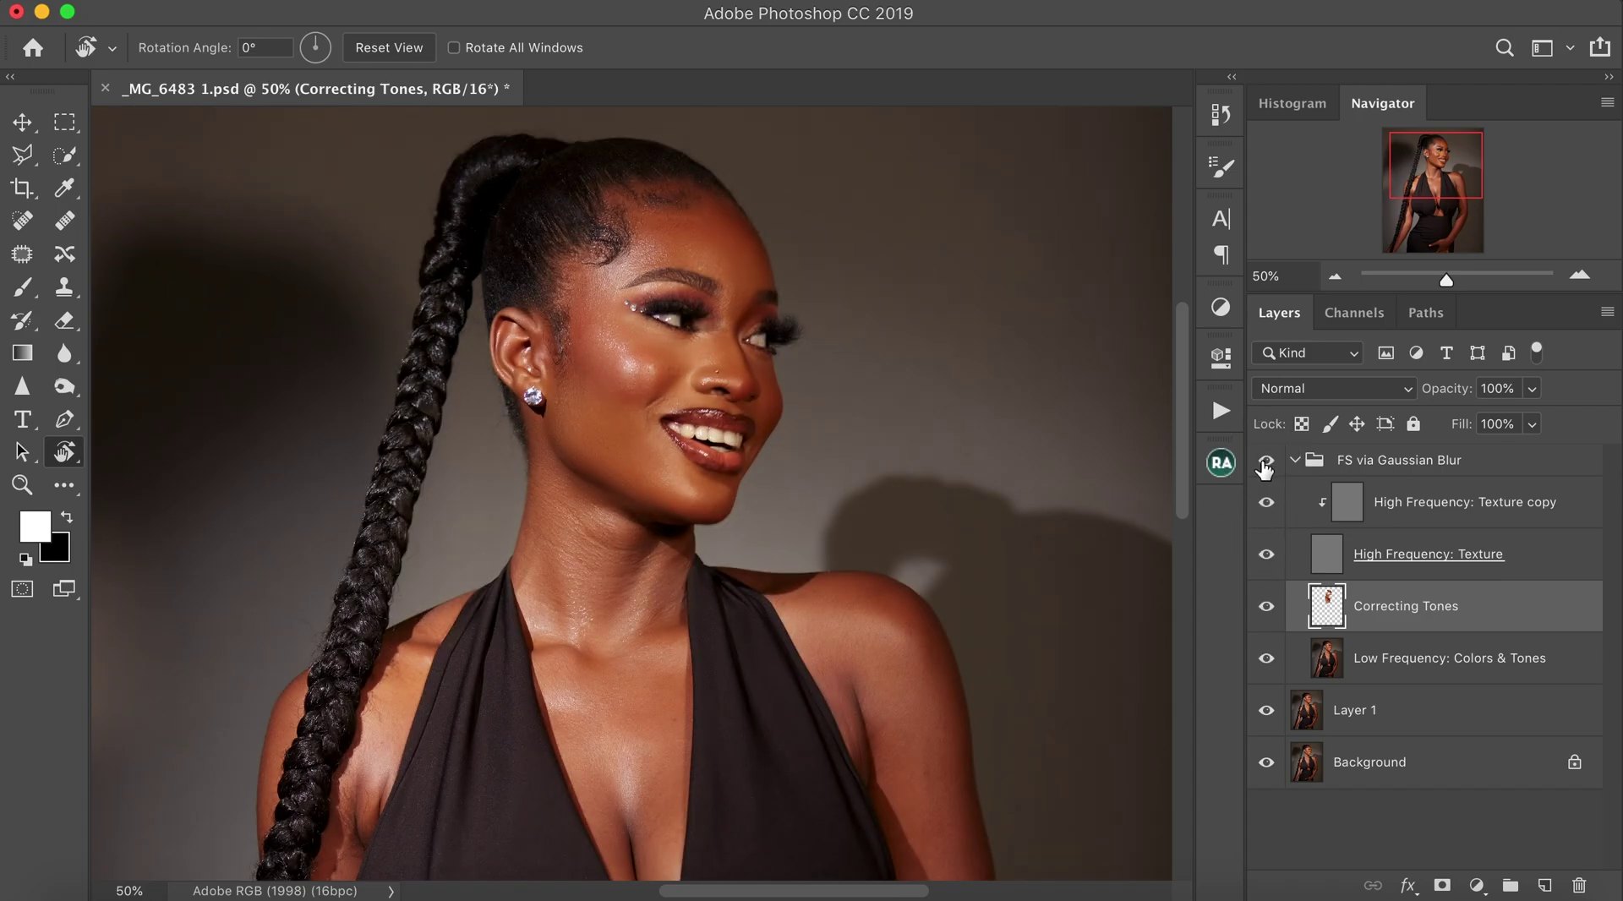
left_click(1265, 467)
left_click(1265, 467)
left_click(1265, 467)
Hide both high frequency texture layers again and return to the Mixer Brush with the whole figure in view.
left_click(1265, 502)
left_click(1266, 555)
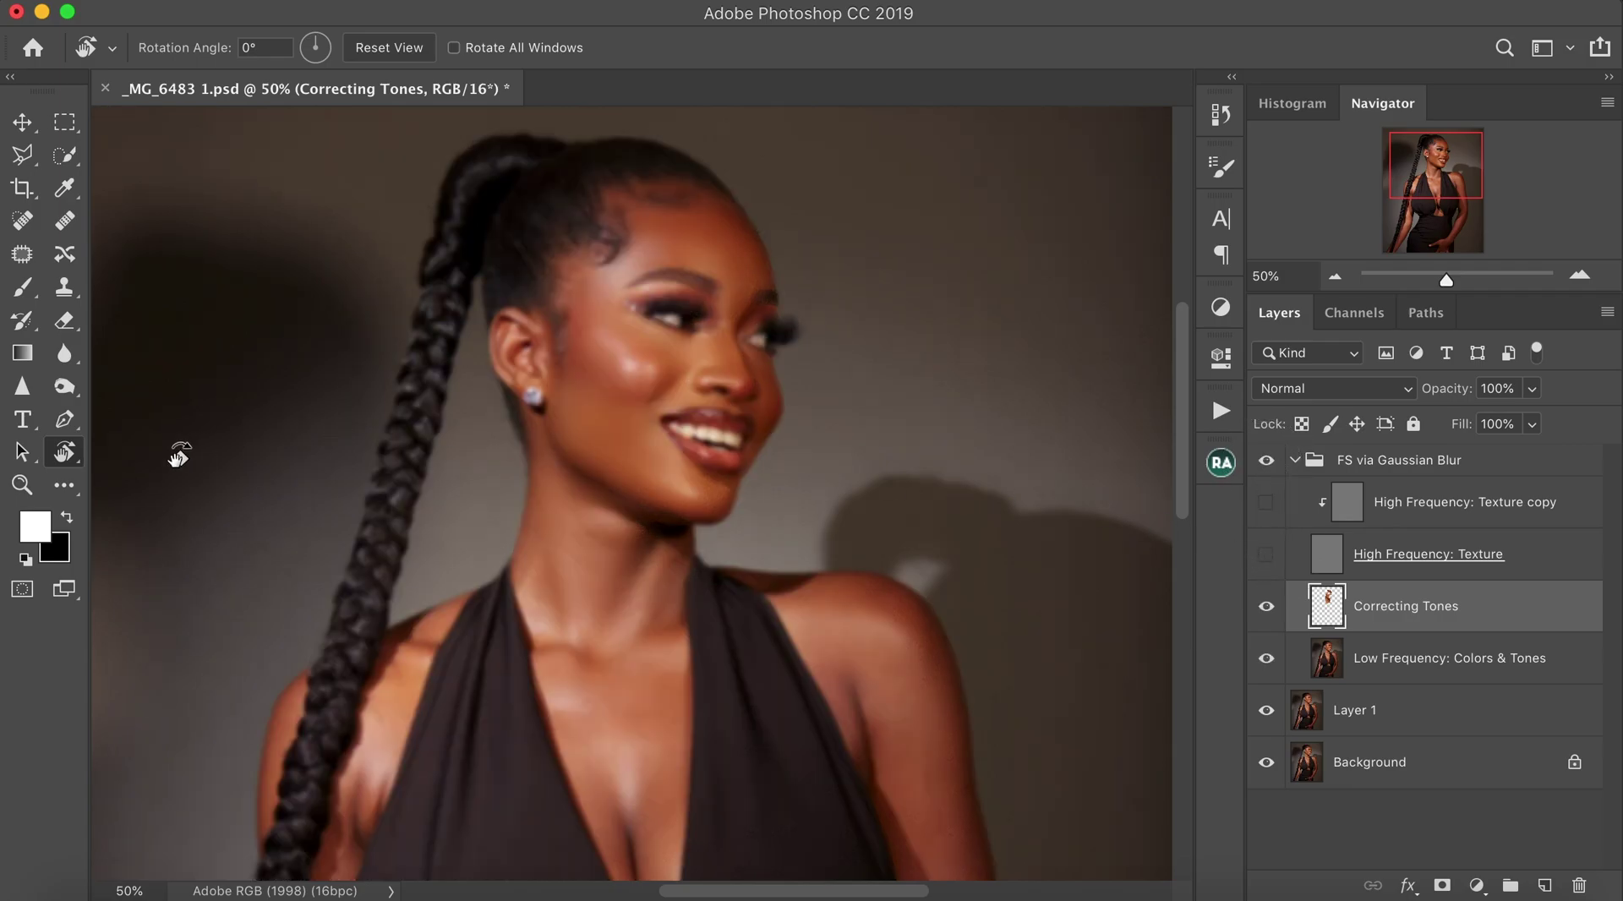
left_click(21, 484)
left_click_drag(570, 456, 412, 465)
left_click_drag(521, 474, 551, 494)
left_click(442, 404)
key("b")
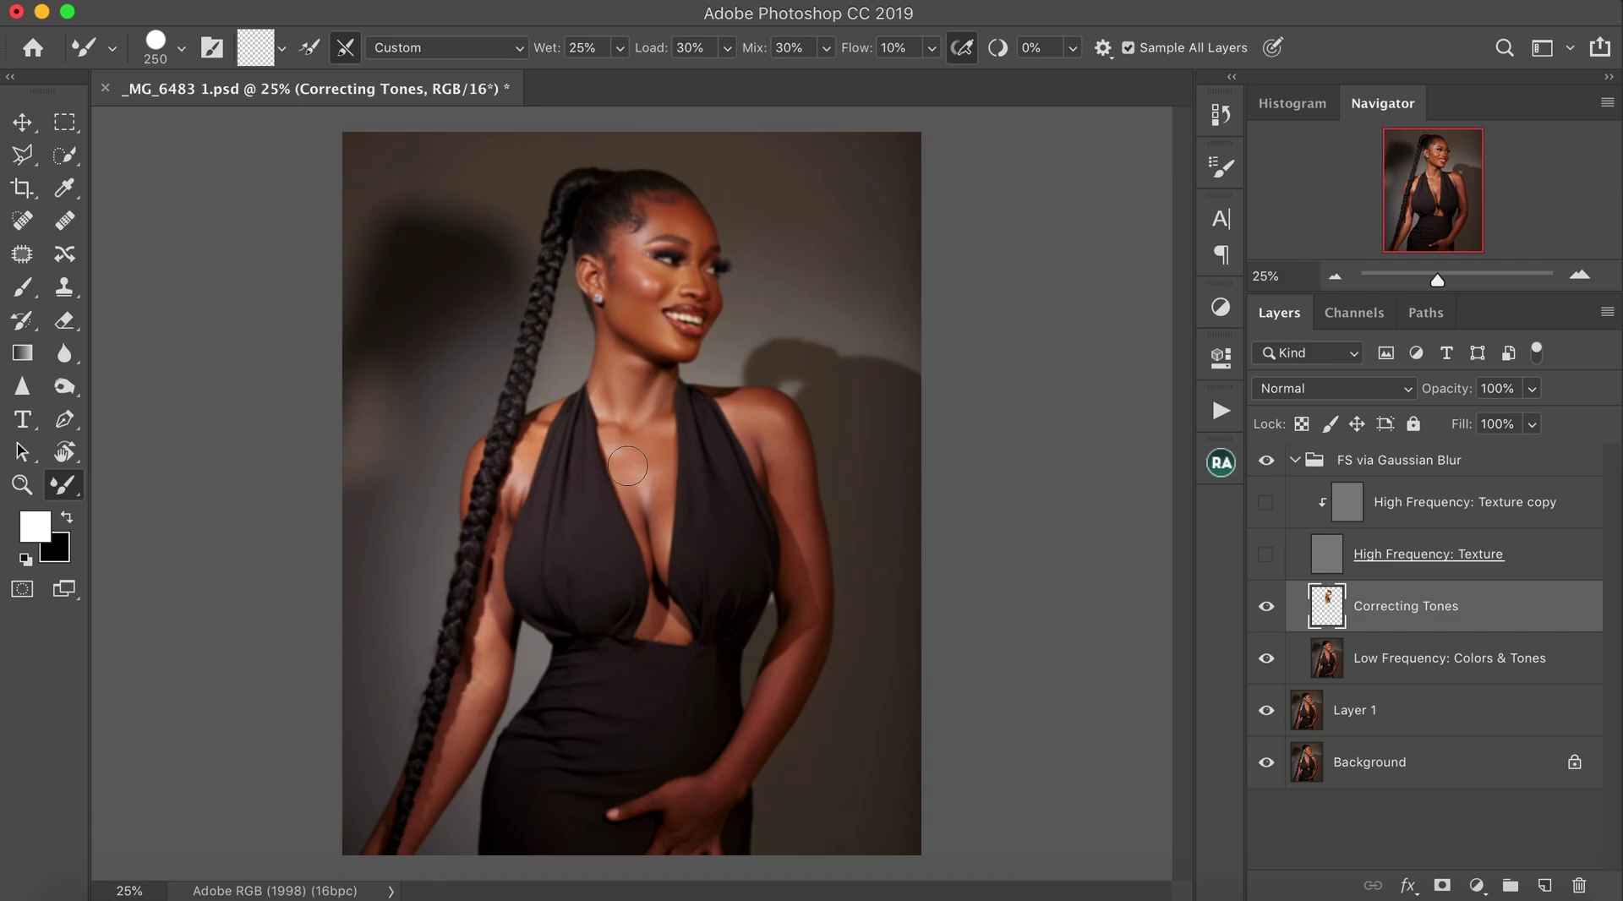
Blend the skin tones across the chest with the Mixer Brush on the Correcting Tones layer.
key("bracketleft")
key("bracketleft")
key("bracketright")
key("bracketright")
mouse_move(658, 451)
left_mouse_down()
mouse_move(652, 438)
mouse_move(644, 463)
mouse_move(630, 456)
left_mouse_up()
left_click_drag(648, 479, 655, 523)
Smooth the tones from the shoulder down the bent arm and over the hand, using a smaller Mixer Brush for the forearm and hand.
mouse_move(746, 405)
left_mouse_down()
mouse_move(779, 407)
mouse_move(797, 455)
mouse_move(775, 466)
mouse_move(797, 501)
mouse_move(797, 467)
mouse_move(812, 590)
mouse_move(779, 701)
left_mouse_up()
key("bracketleft")
key("bracketleft")
key("bracketleft")
mouse_move(761, 704)
left_mouse_down()
mouse_move(776, 672)
mouse_move(757, 715)
mouse_move(810, 669)
mouse_move(790, 686)
mouse_move(794, 658)
left_mouse_up()
mouse_move(697, 802)
left_mouse_down()
mouse_move(714, 772)
mouse_move(699, 801)
left_mouse_up()
mouse_move(657, 803)
left_mouse_down()
mouse_move(693, 778)
mouse_move(714, 797)
left_mouse_up()
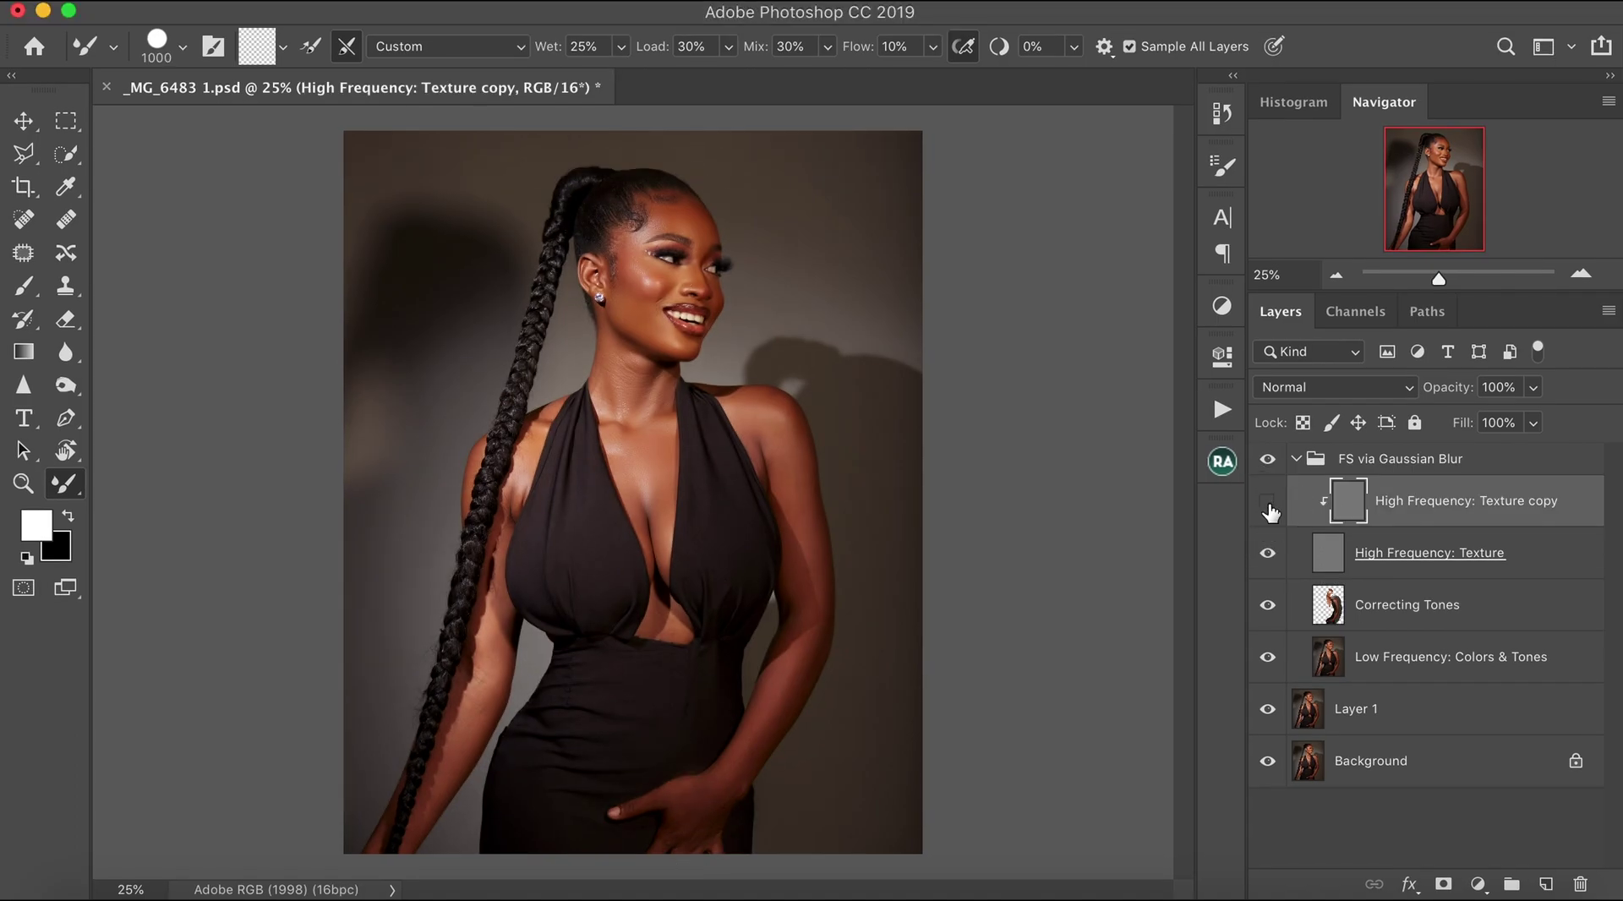
Hide the High Frequency: Texture layer and make Correcting Tones the active layer.
left_click(1268, 554)
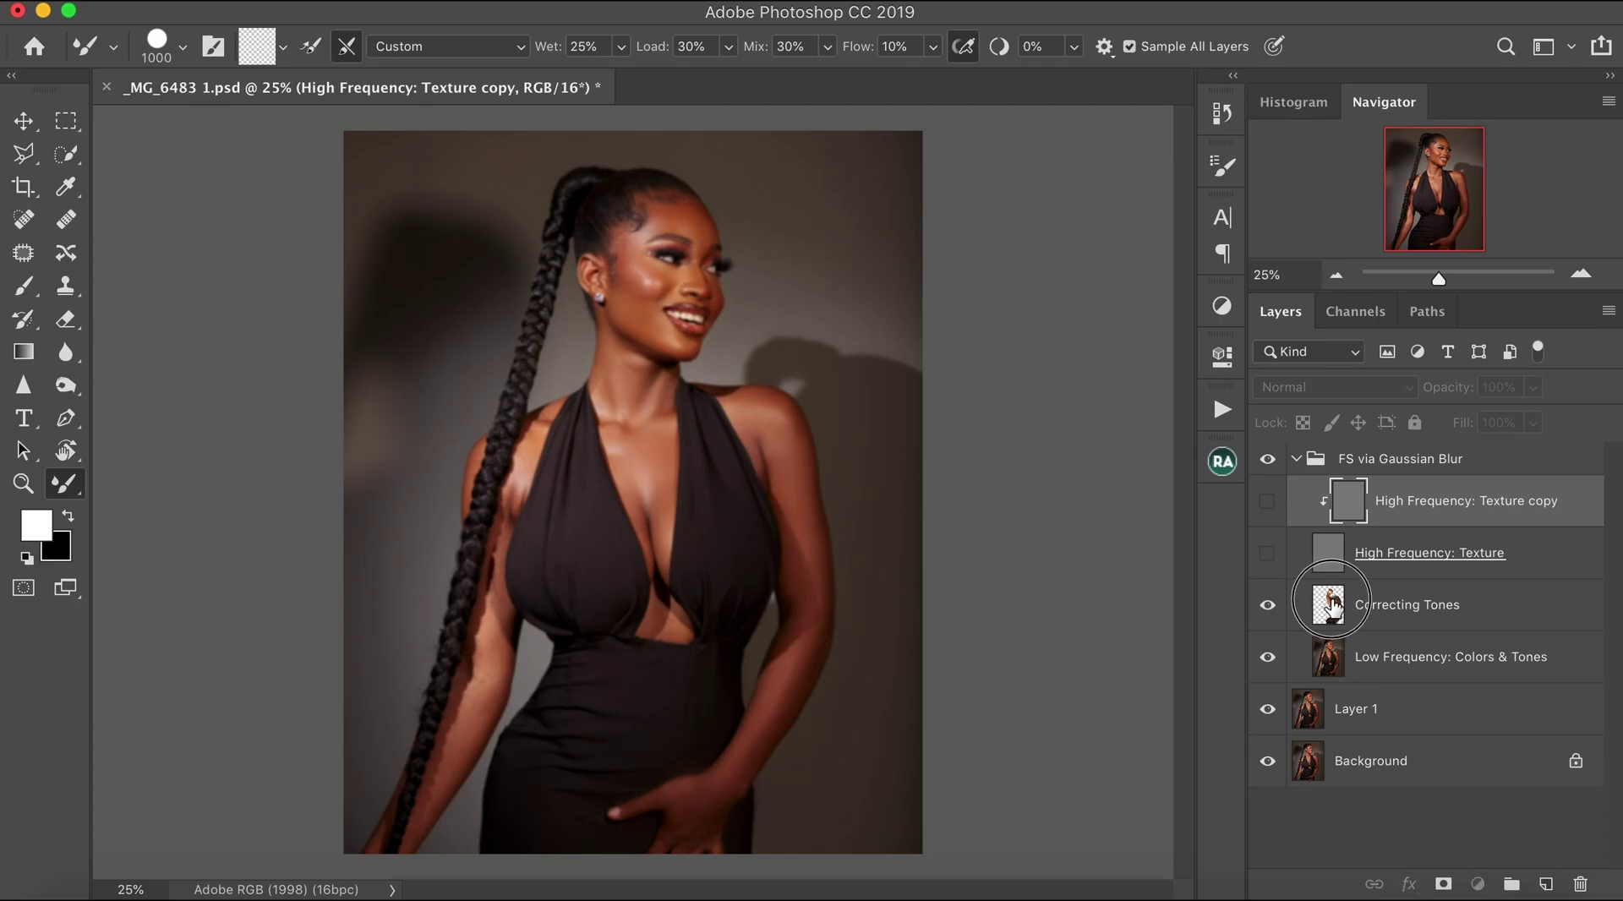
left_click(1325, 614)
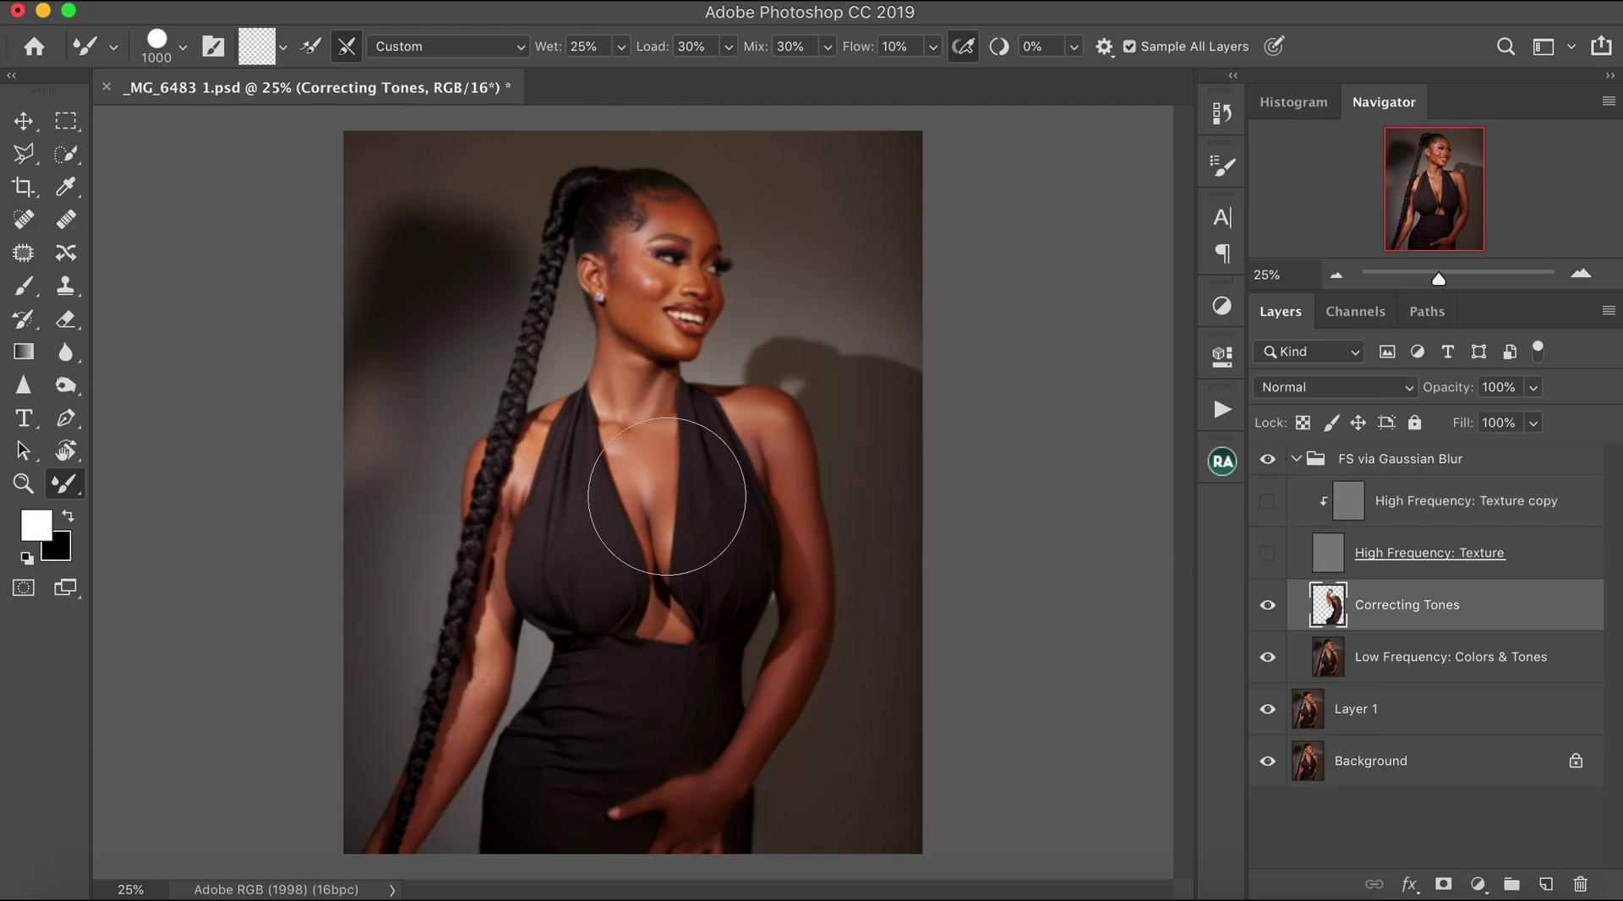
Smooth the skin tones on the arm beside the lower braid with a much smaller Mixer Brush on the Correcting Tones layer.
key("bracketleft")
key("bracketleft")
key("bracketleft")
key("bracketleft")
key("bracketleft")
key("bracketleft")
key("bracketleft")
key("bracketleft")
key("bracketleft")
key("bracketleft")
key("bracketleft")
key("bracketleft")
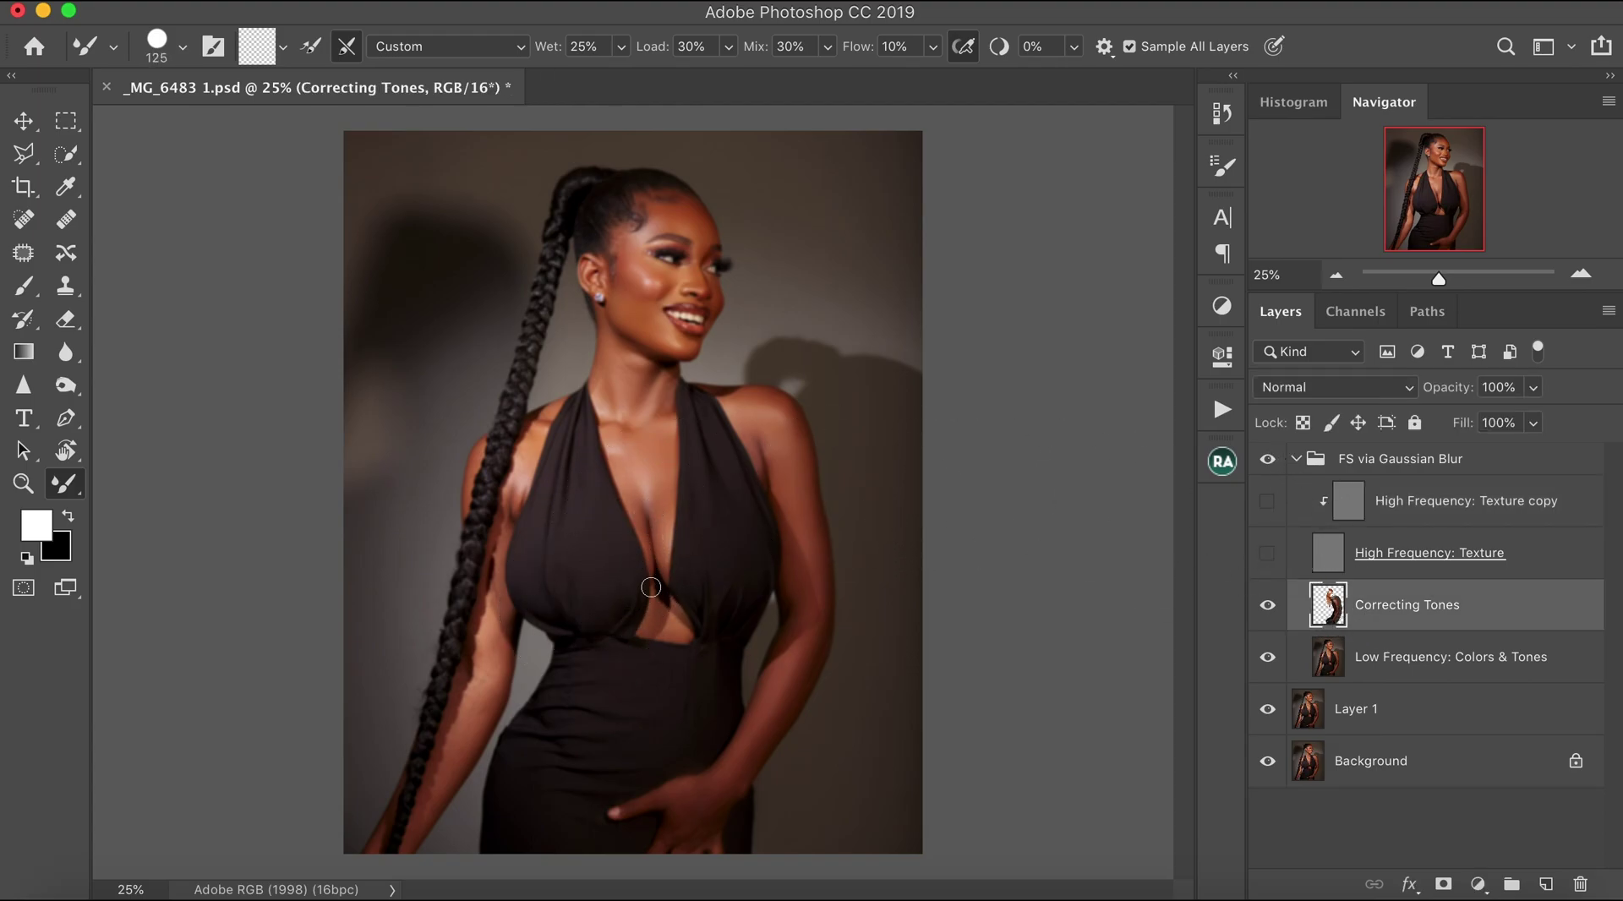
key("bracketright")
key("bracketright")
key("bracketright")
left_click_drag(478, 711, 456, 756)
Blend the upper arm and shoulder tones beside the braid, adjusting the Mixer Brush size for the narrow skin areas.
key("bracketleft")
key("bracketright")
key("bracketright")
key("bracketright")
key("bracketright")
key("bracketright")
key("bracketright")
key("bracketleft")
key("bracketleft")
key("bracketleft")
key("bracketleft")
key("bracketleft")
key("bracketleft")
key("bracketleft")
key("bracketleft")
mouse_move(498, 586)
left_mouse_down()
mouse_move(499, 602)
mouse_move(500, 511)
left_mouse_up()
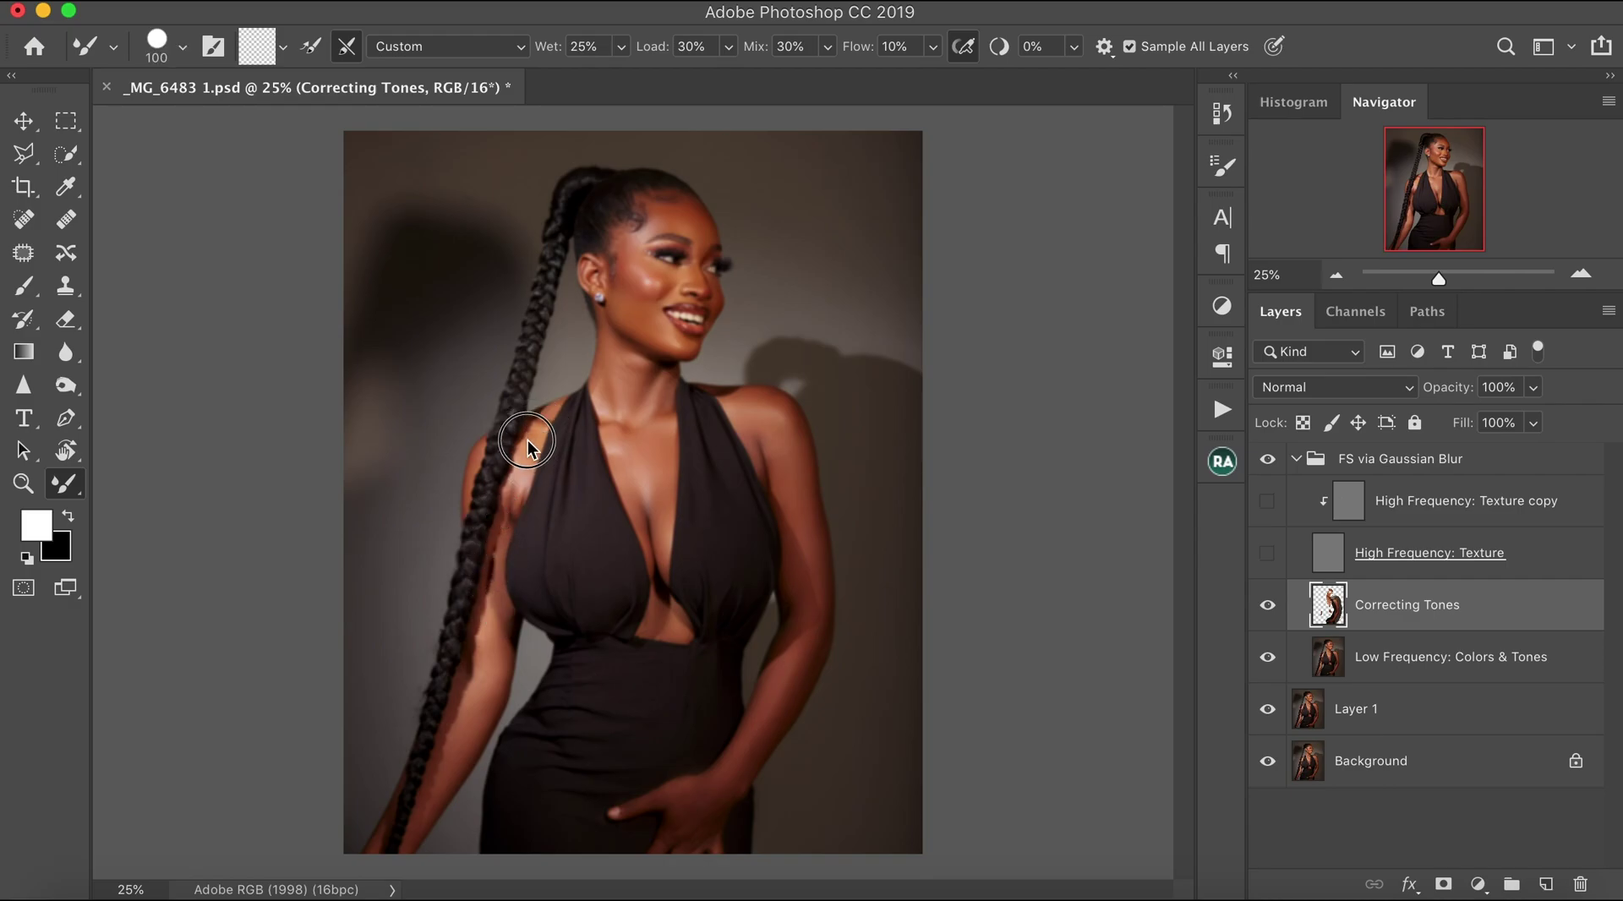
key("bracketright")
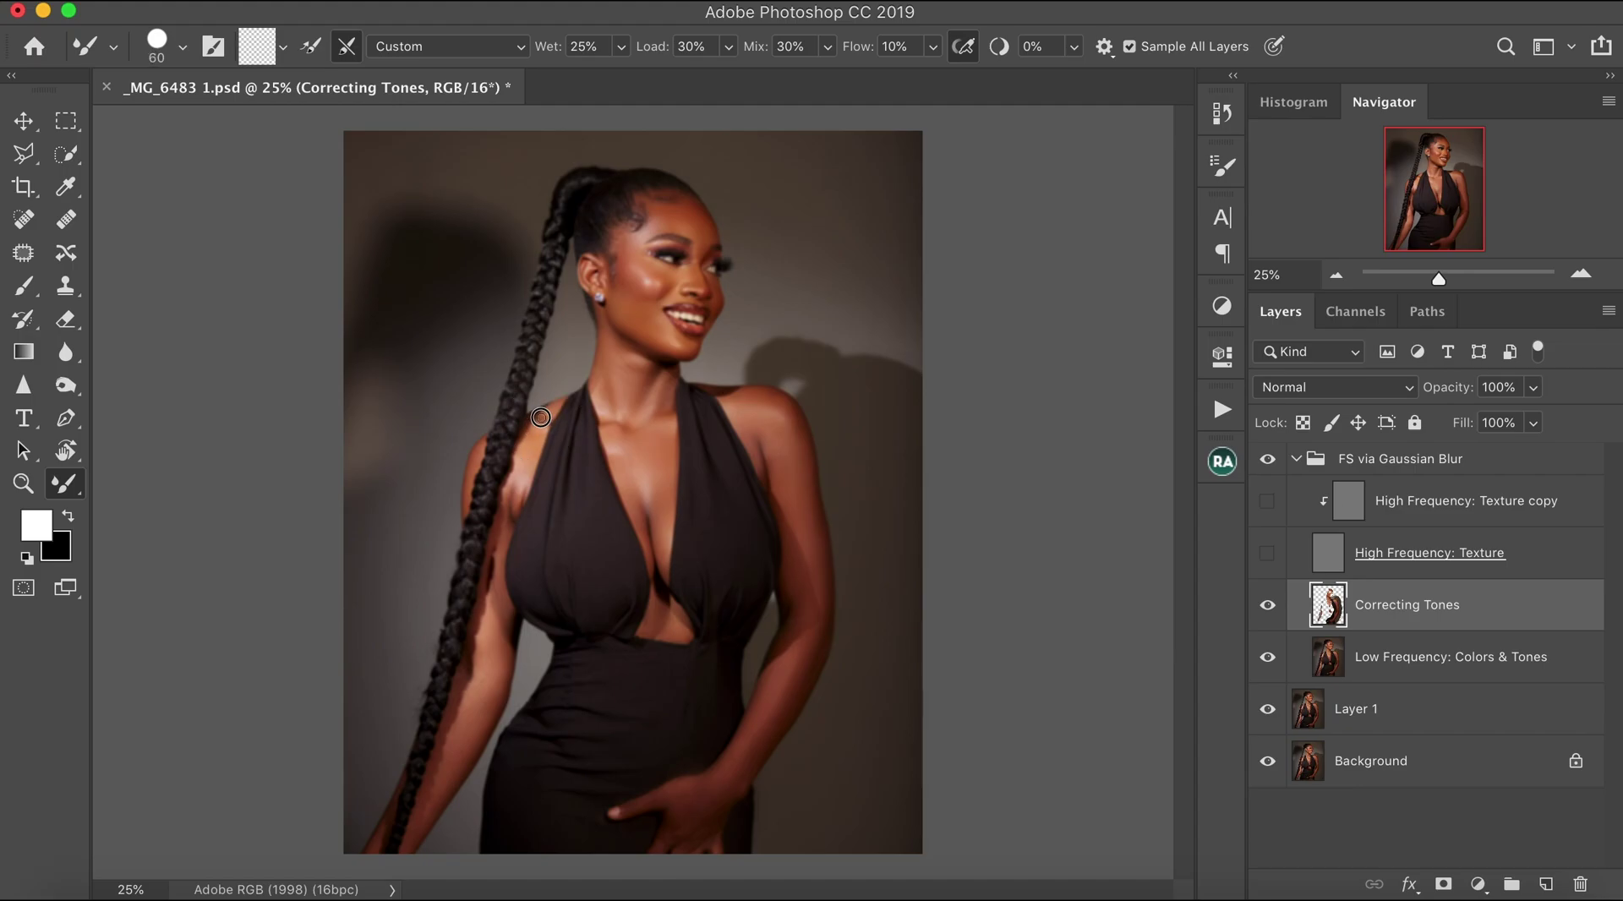
key("bracketright")
key("bracketright")
Show the High Frequency: Texture layer and its copy again to check the retouch with full skin texture.
left_click(1267, 552)
left_click(1267, 500)
key("bracketright")
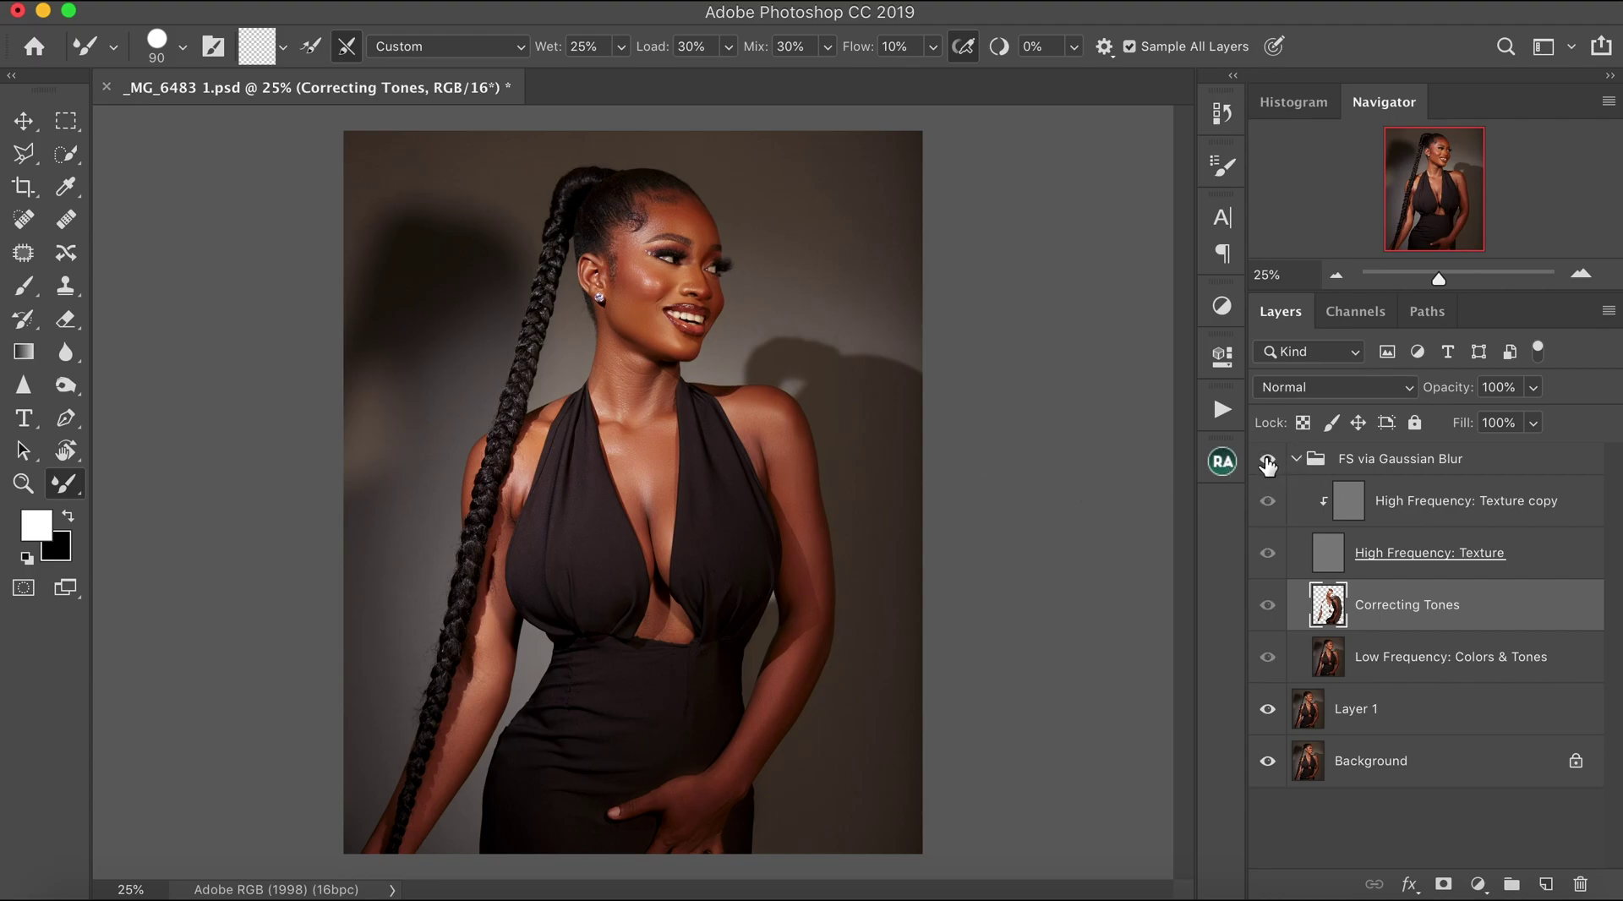
Activate the High Frequency: Texture copy layer and set up the Clone Stamp with the face in close view.
left_click(24, 483)
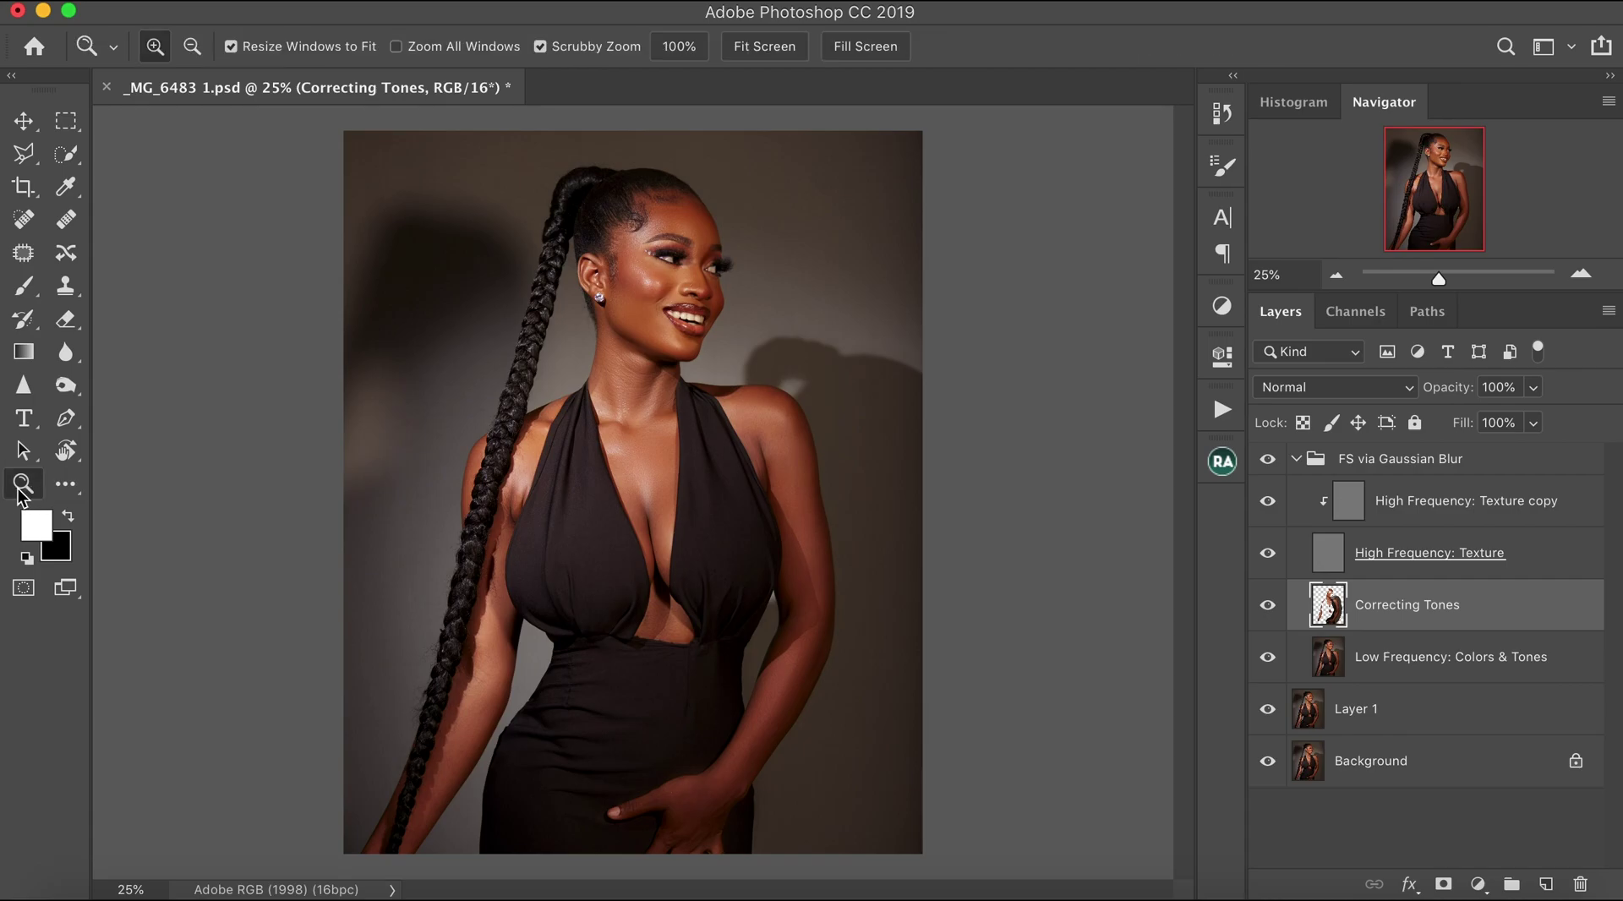
left_click(644, 254)
left_click(660, 268)
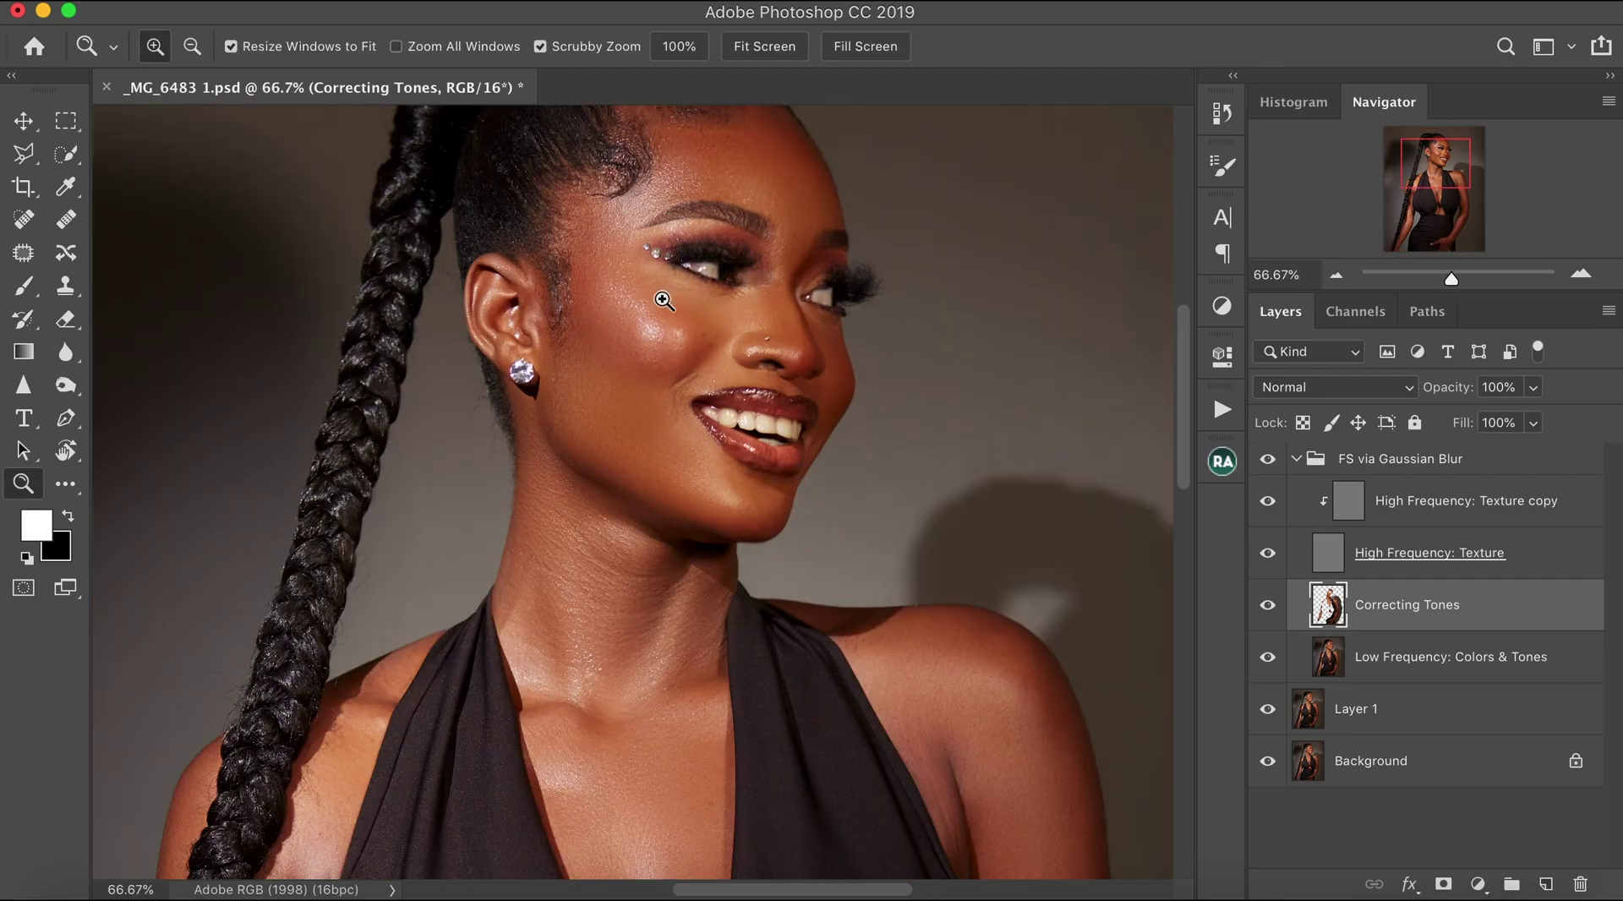
left_click(667, 304)
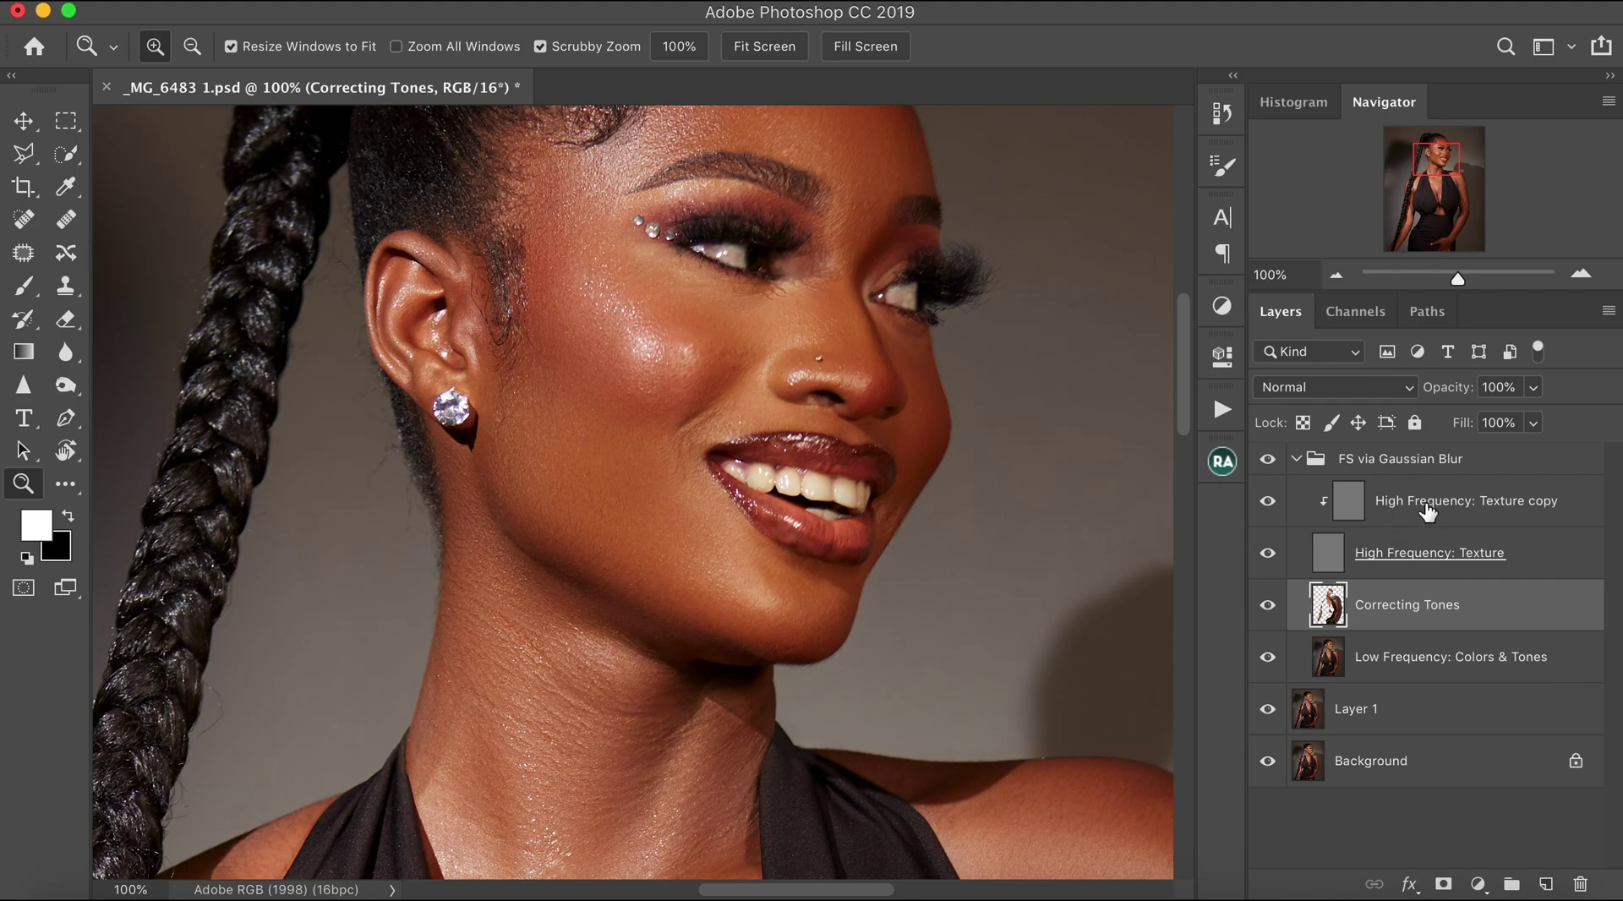
left_click(1350, 503)
left_click_drag(1186, 412, 1190, 406)
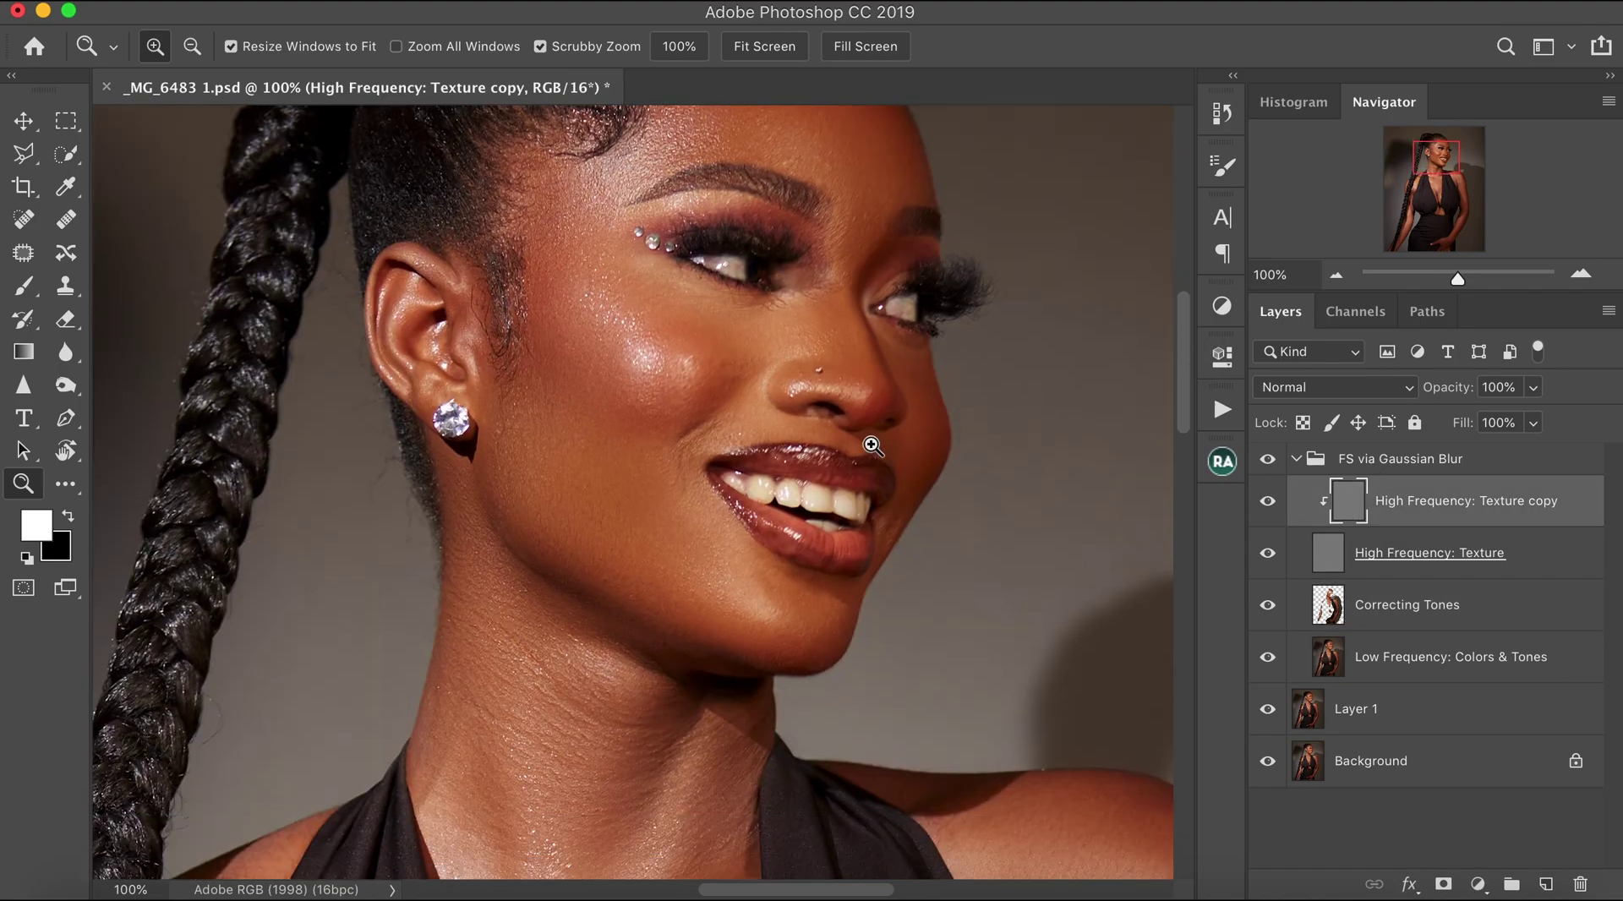
left_click_drag(513, 487, 642, 475)
left_click_drag(440, 413, 443, 413)
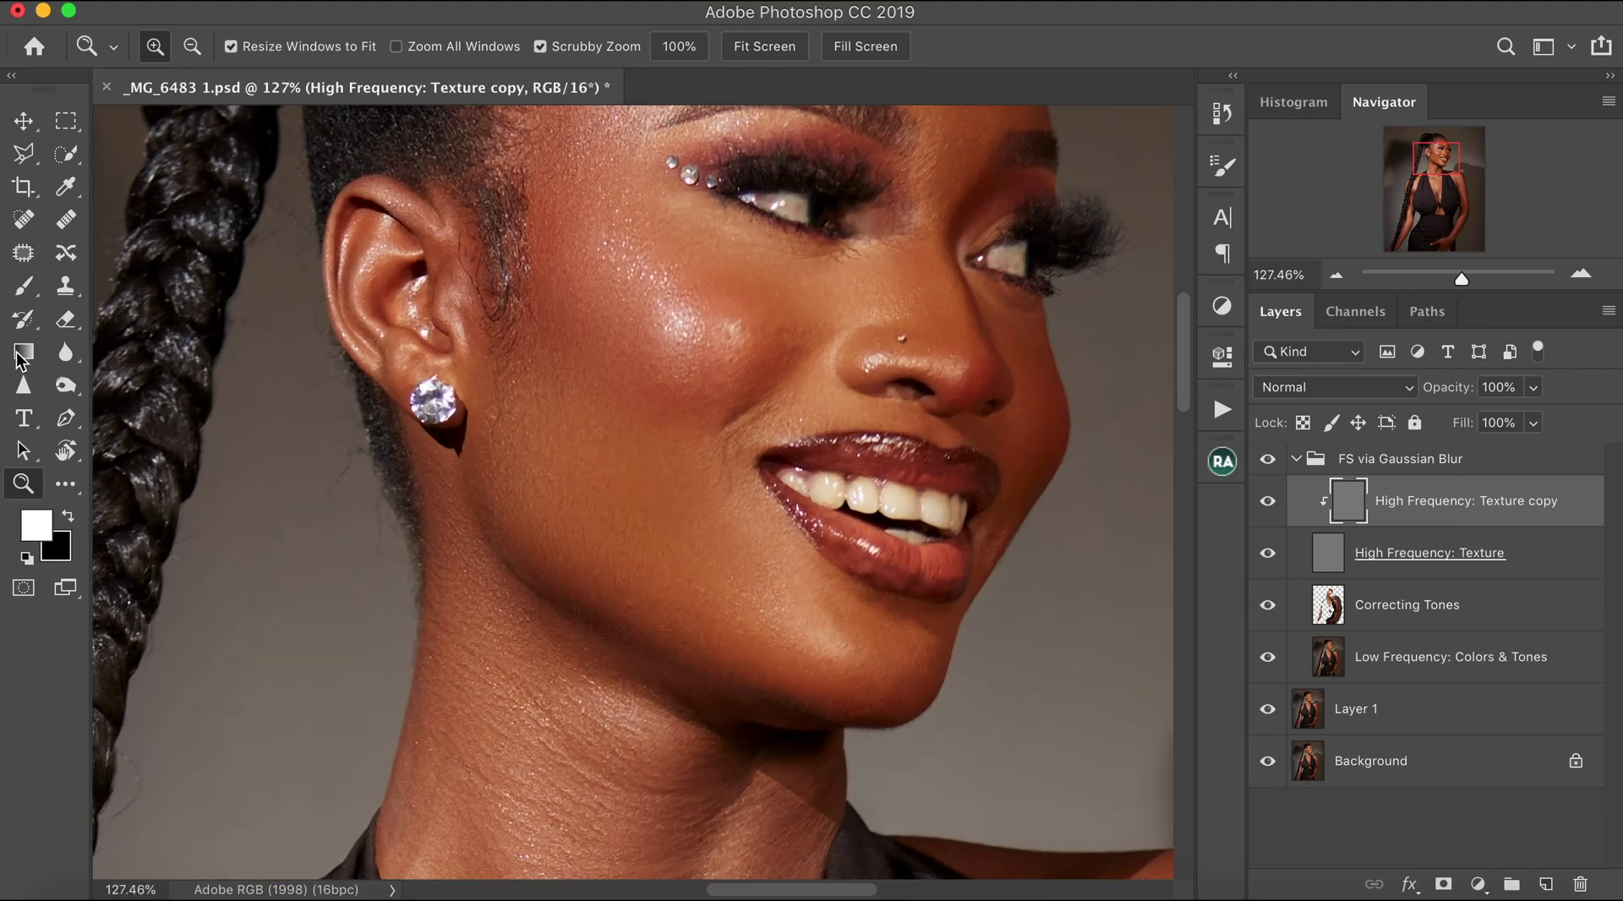
left_click(66, 287)
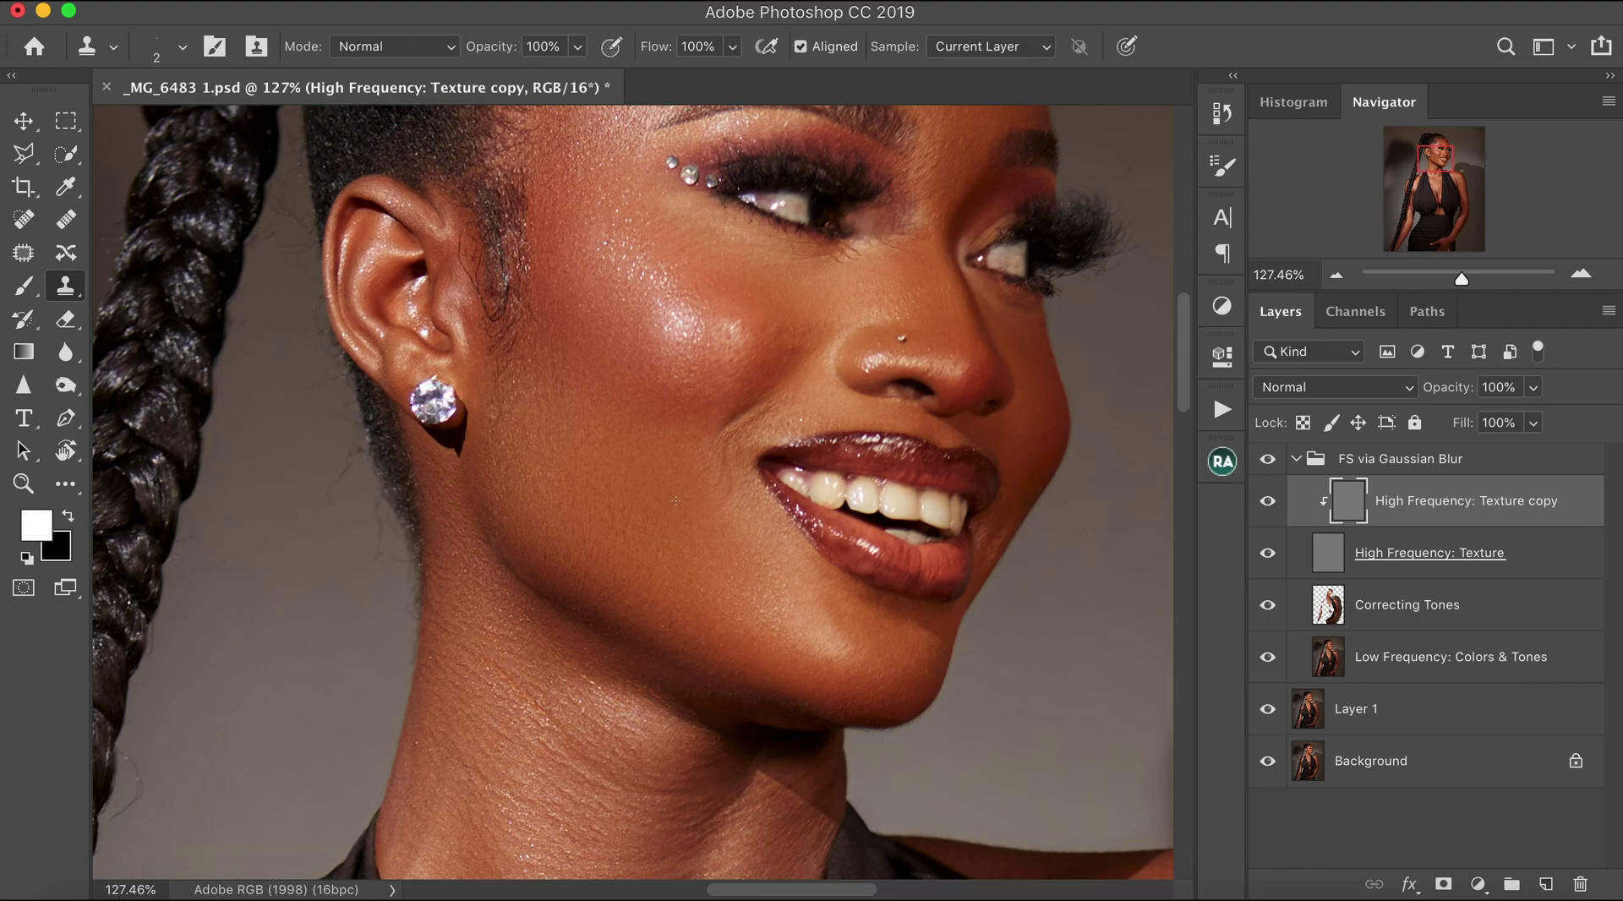
key("p")
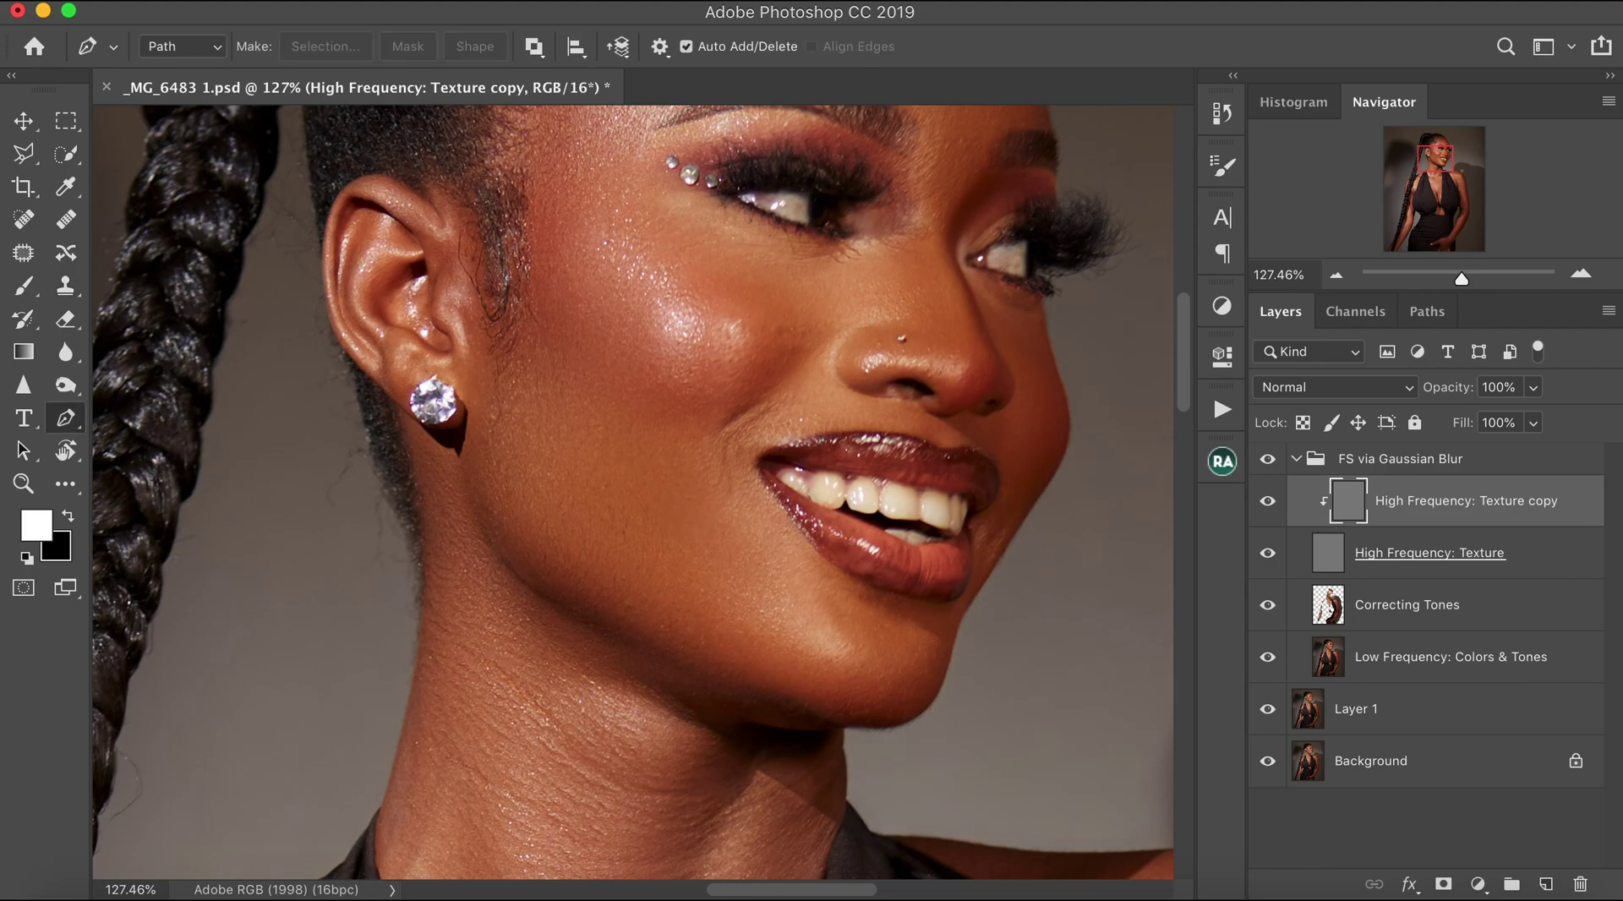
left_click(66, 286)
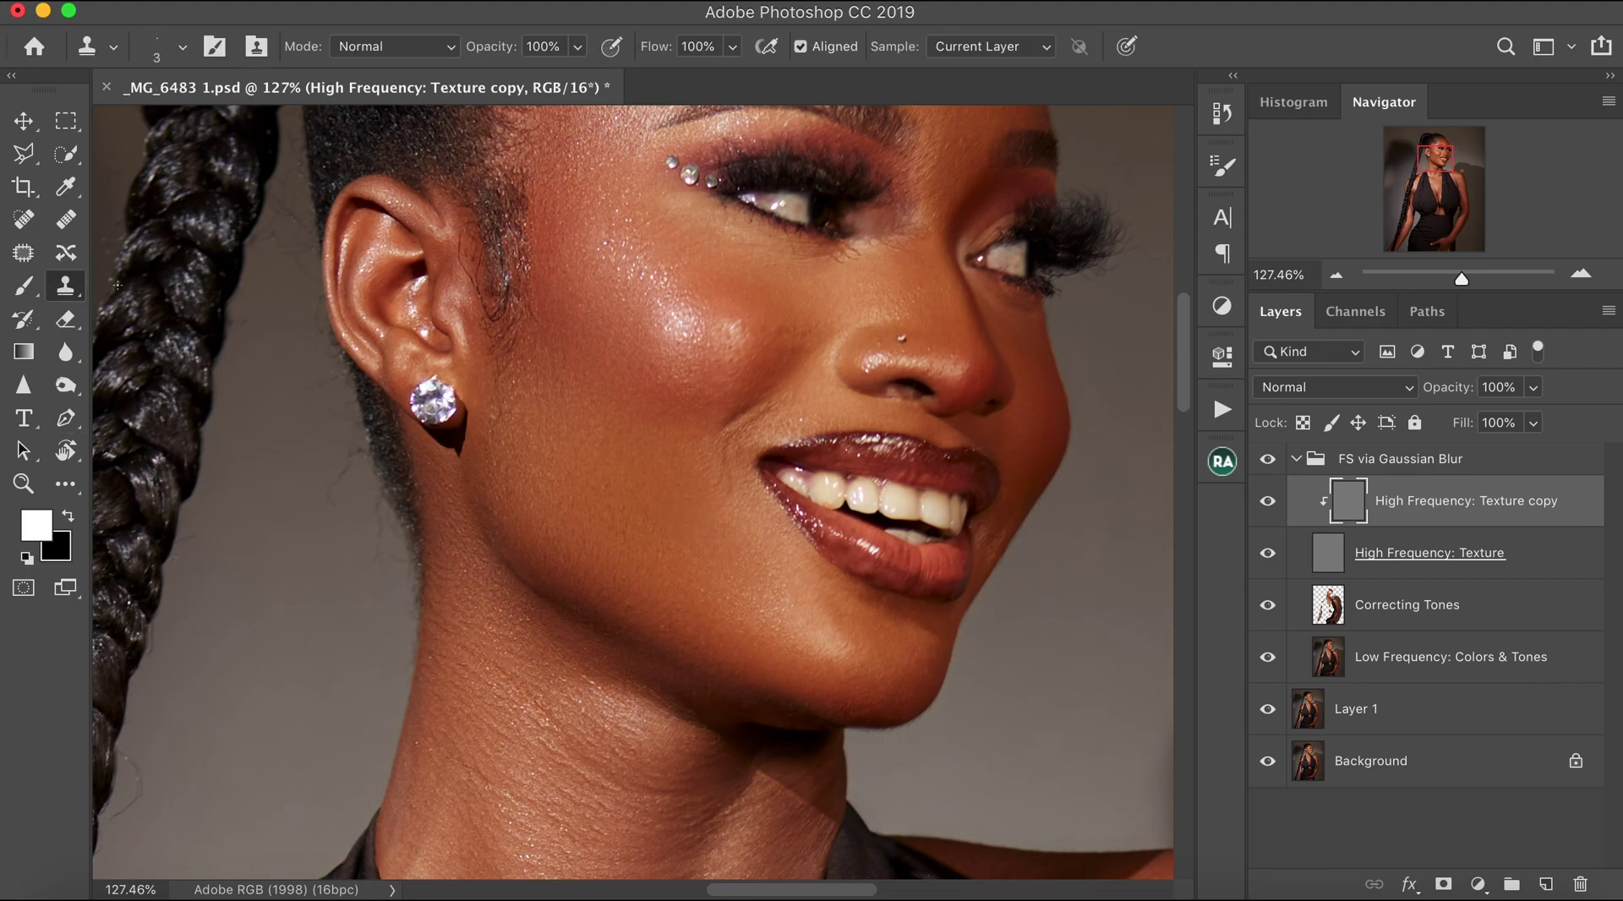
Clone clean skin texture over the blemishes on the lower cheek beside the mouth.
left_click(704, 547, "alt")
left_click_drag(705, 590, 728, 592)
left_click(726, 600)
left_click(720, 596)
mouse_move(729, 581)
left_mouse_down()
mouse_move(746, 601)
mouse_move(722, 616)
left_mouse_up()
mouse_move(750, 546)
left_mouse_down()
mouse_move(787, 530)
mouse_move(726, 538)
mouse_move(713, 522)
mouse_move(730, 486)
mouse_move(712, 480)
left_mouse_up()
left_click(767, 531, "alt")
left_click(723, 513, "alt")
Clone clean skin texture across the jaw and chin area below the corner of the mouth.
mouse_move(662, 564)
left_mouse_down()
mouse_move(704, 586)
mouse_move(797, 569)
left_mouse_up()
left_click(696, 535, "alt")
mouse_move(802, 629)
left_mouse_down()
mouse_move(738, 589)
mouse_move(763, 614)
mouse_move(761, 595)
mouse_move(746, 607)
left_mouse_up()
left_click(737, 589, "alt")
left_click(772, 608, "alt")
left_click(733, 605, "alt")
left_click(749, 615)
Clean up the fine texture under the eyes and beside the nose with the Clone Stamp on the texture copy layer.
left_click_drag(1182, 336, 1182, 338)
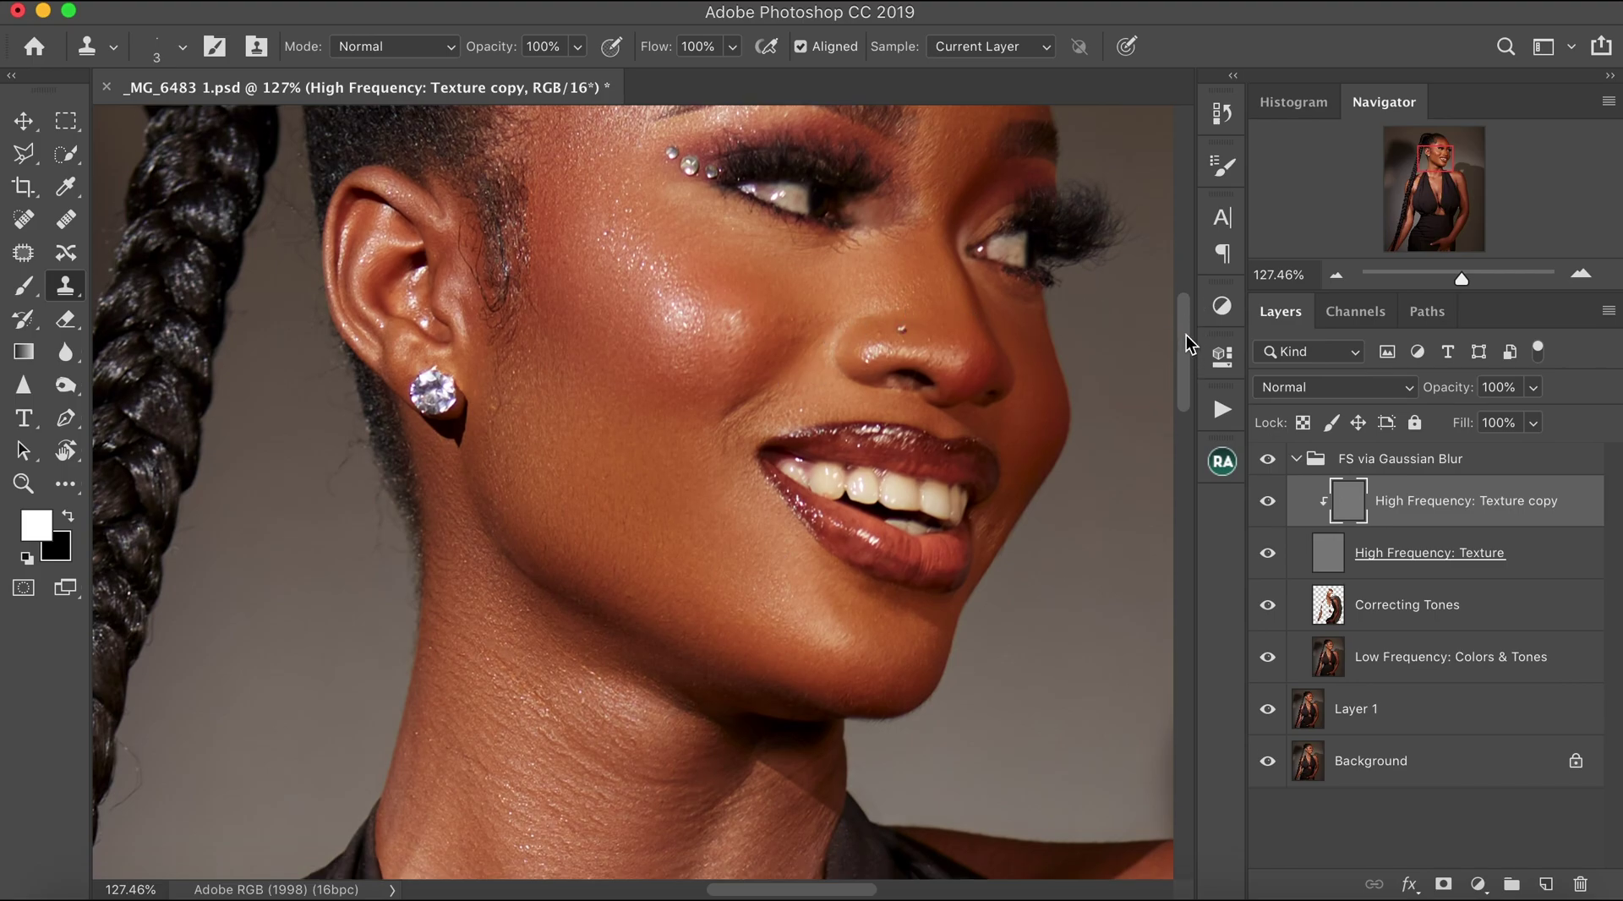
scroll(1185, 334, "up", 10)
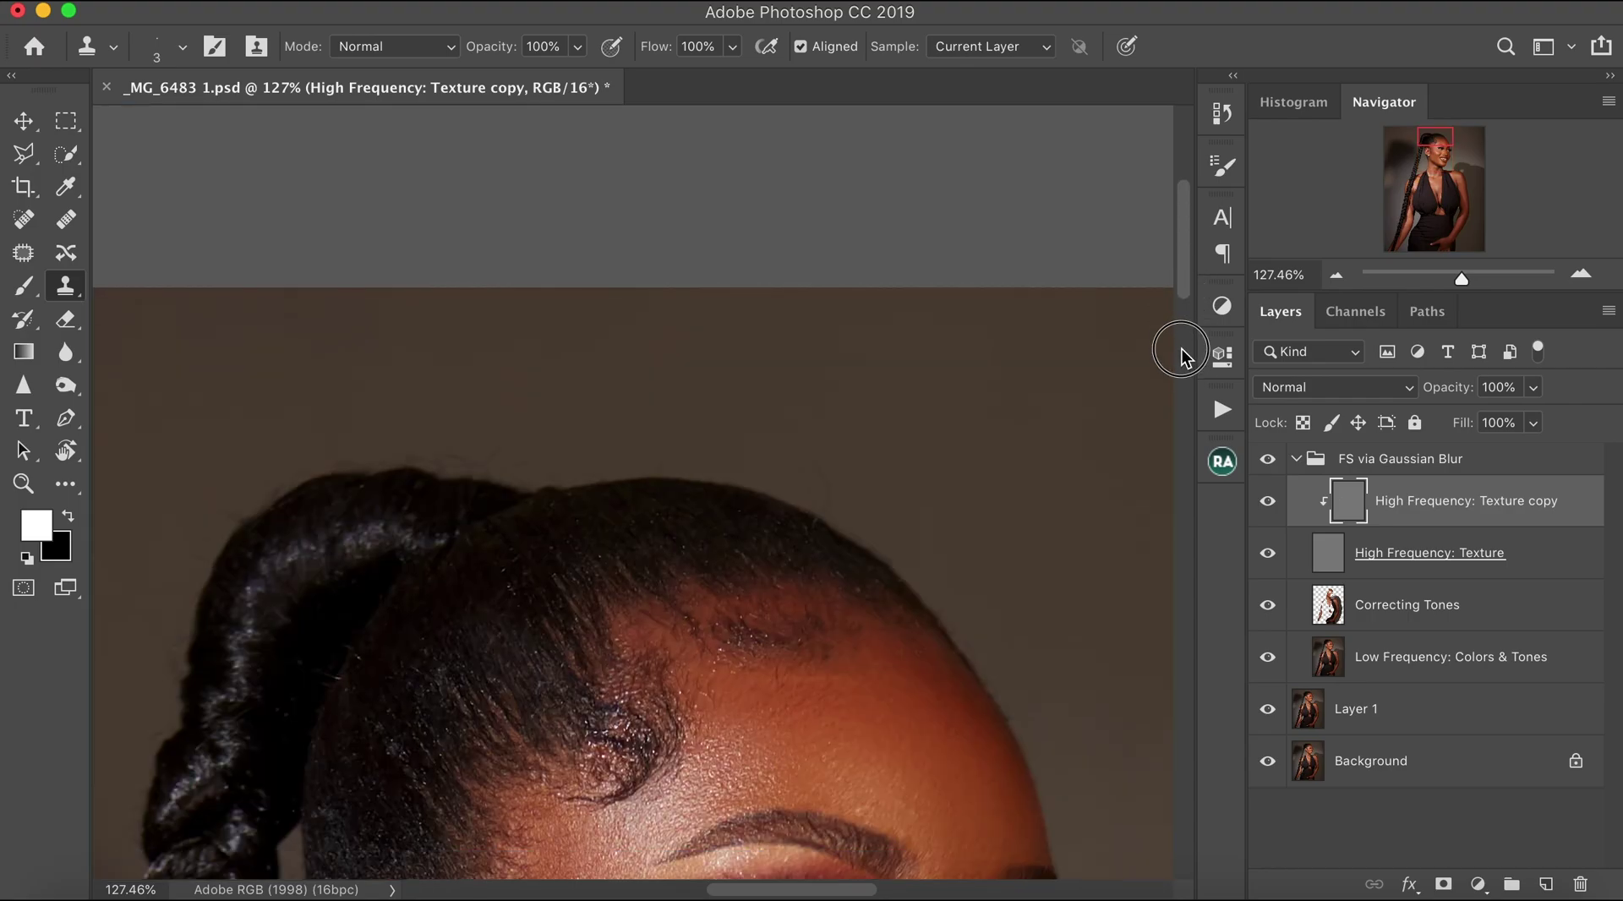
scroll(1183, 374, "down", 5)
scroll(1181, 374, "up", 1)
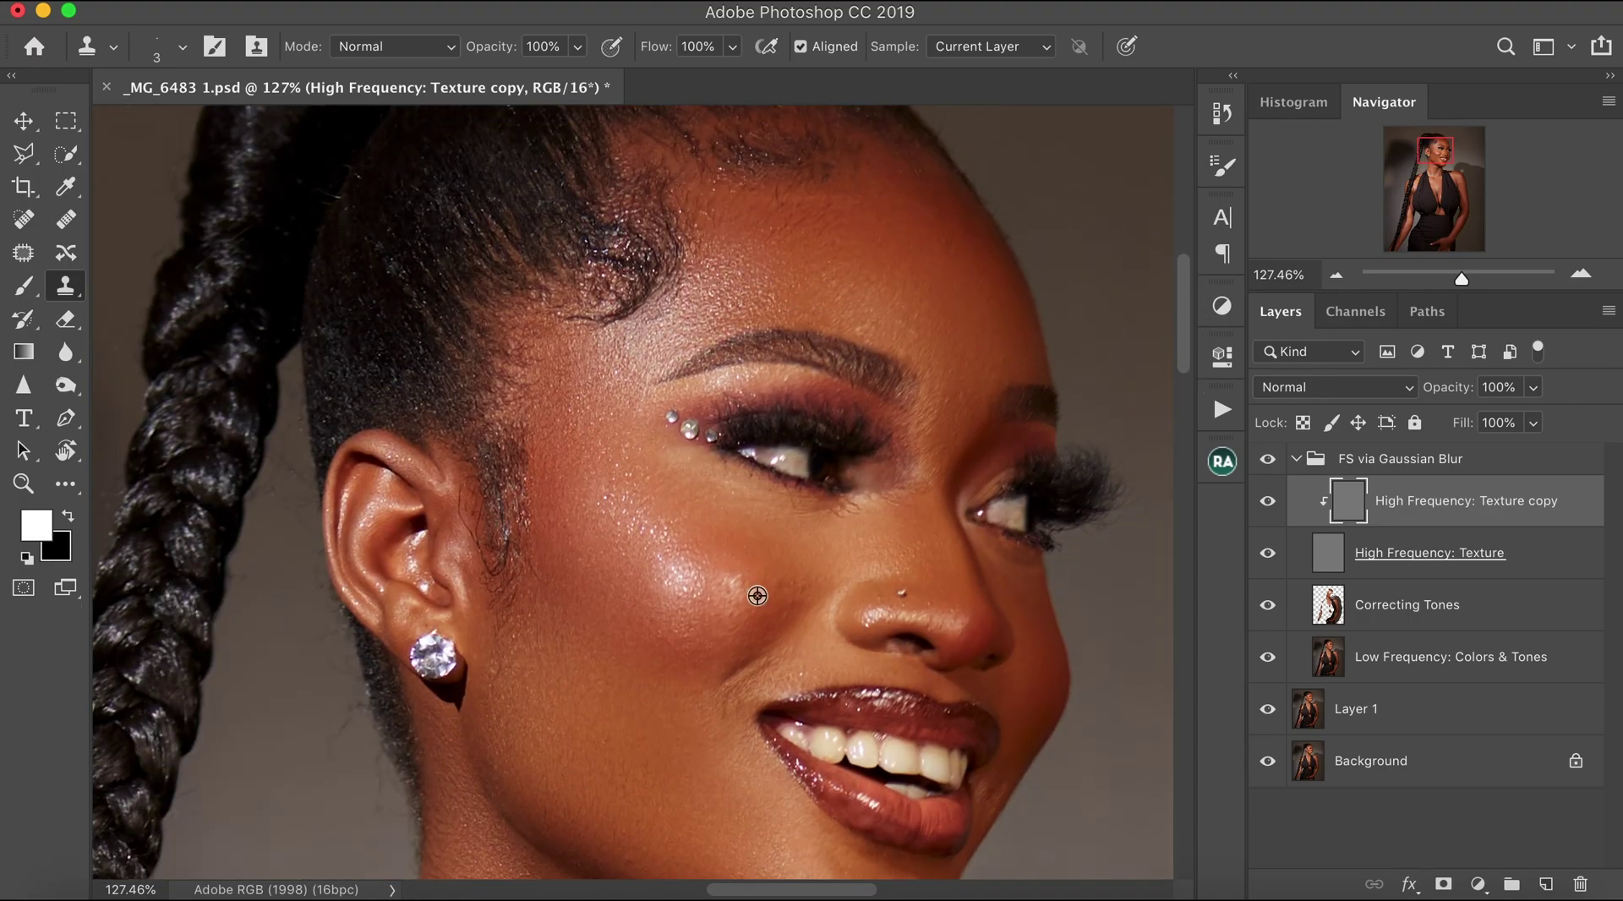
left_click(793, 502, "alt")
left_click(776, 491, "alt")
mouse_move(787, 496)
left_mouse_down()
mouse_move(741, 505)
mouse_move(755, 541)
mouse_move(792, 535)
mouse_move(726, 505)
left_mouse_up()
left_click(779, 505)
left_click(795, 494, "alt")
left_click_drag(813, 496, 776, 508)
left_click(787, 511, "alt")
left_click(790, 506, "alt")
left_click_drag(958, 531, 924, 547)
scroll(1184, 364, "up", 3)
Purge the stored editing data to free memory, accepting that this cannot be undone.
left_click(333, 1)
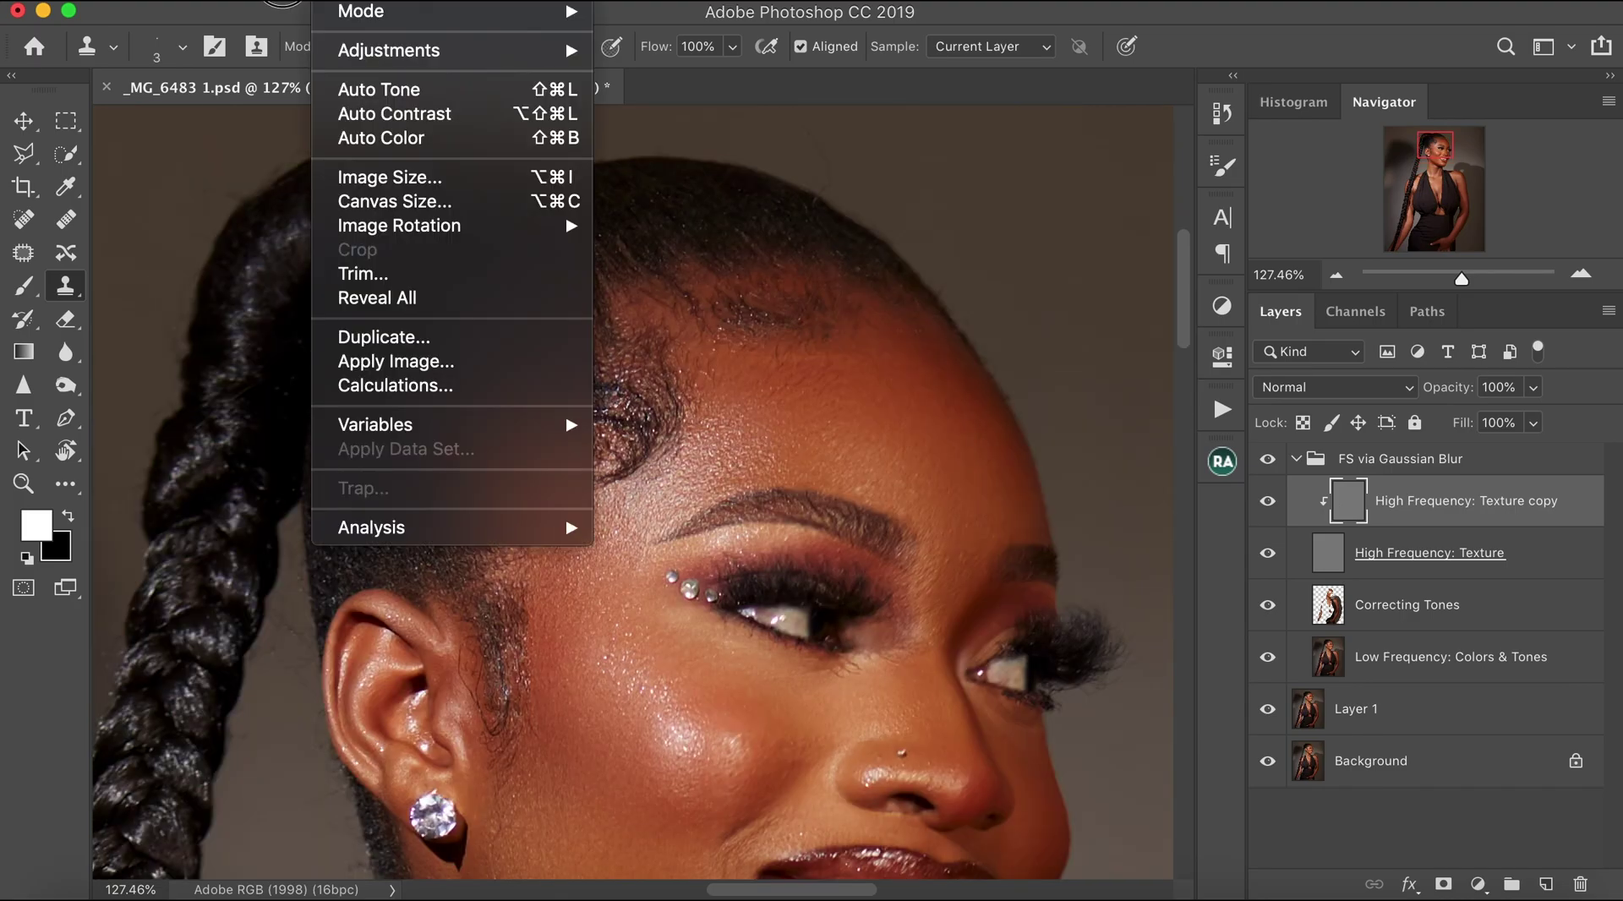
left_click(277, 2)
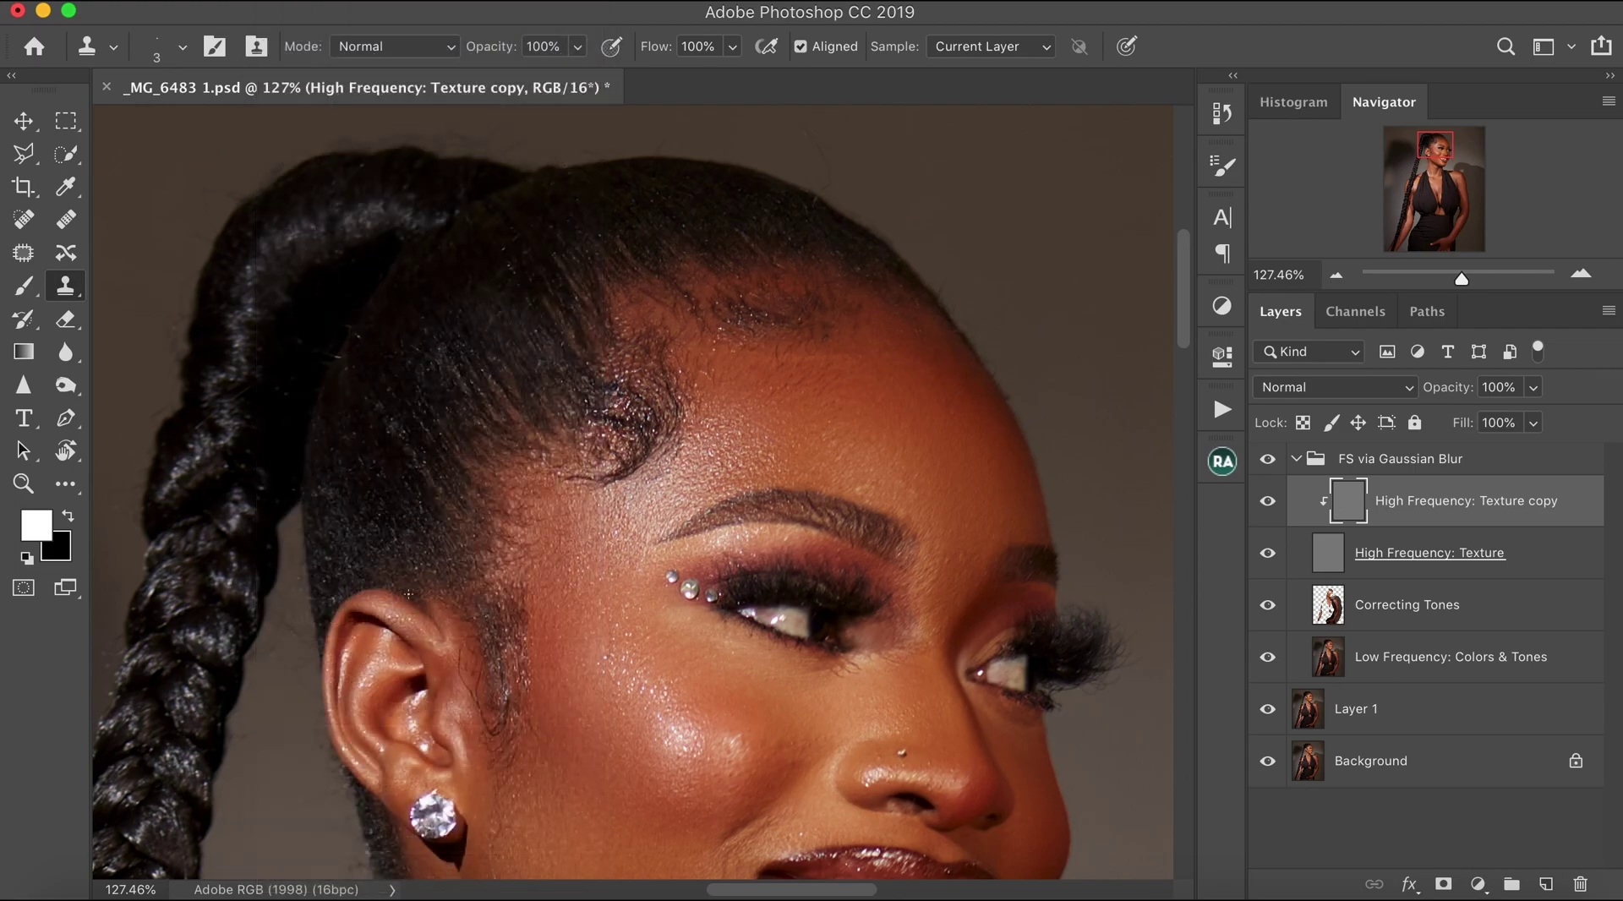
left_click(279, 0)
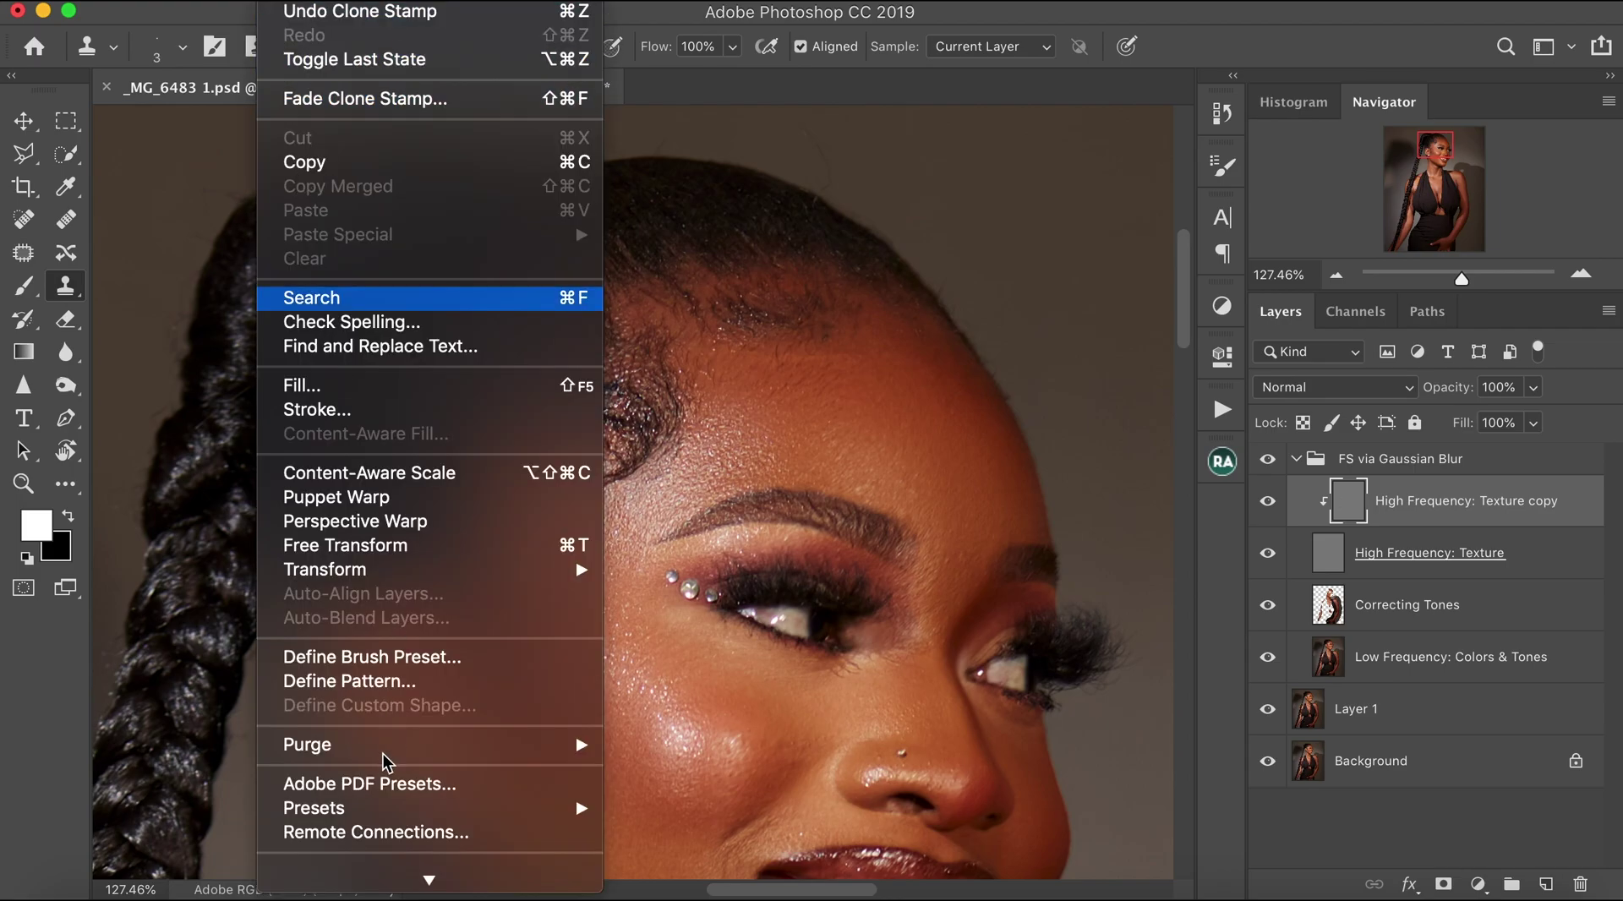
mouse_move(399, 746)
left_click(667, 795)
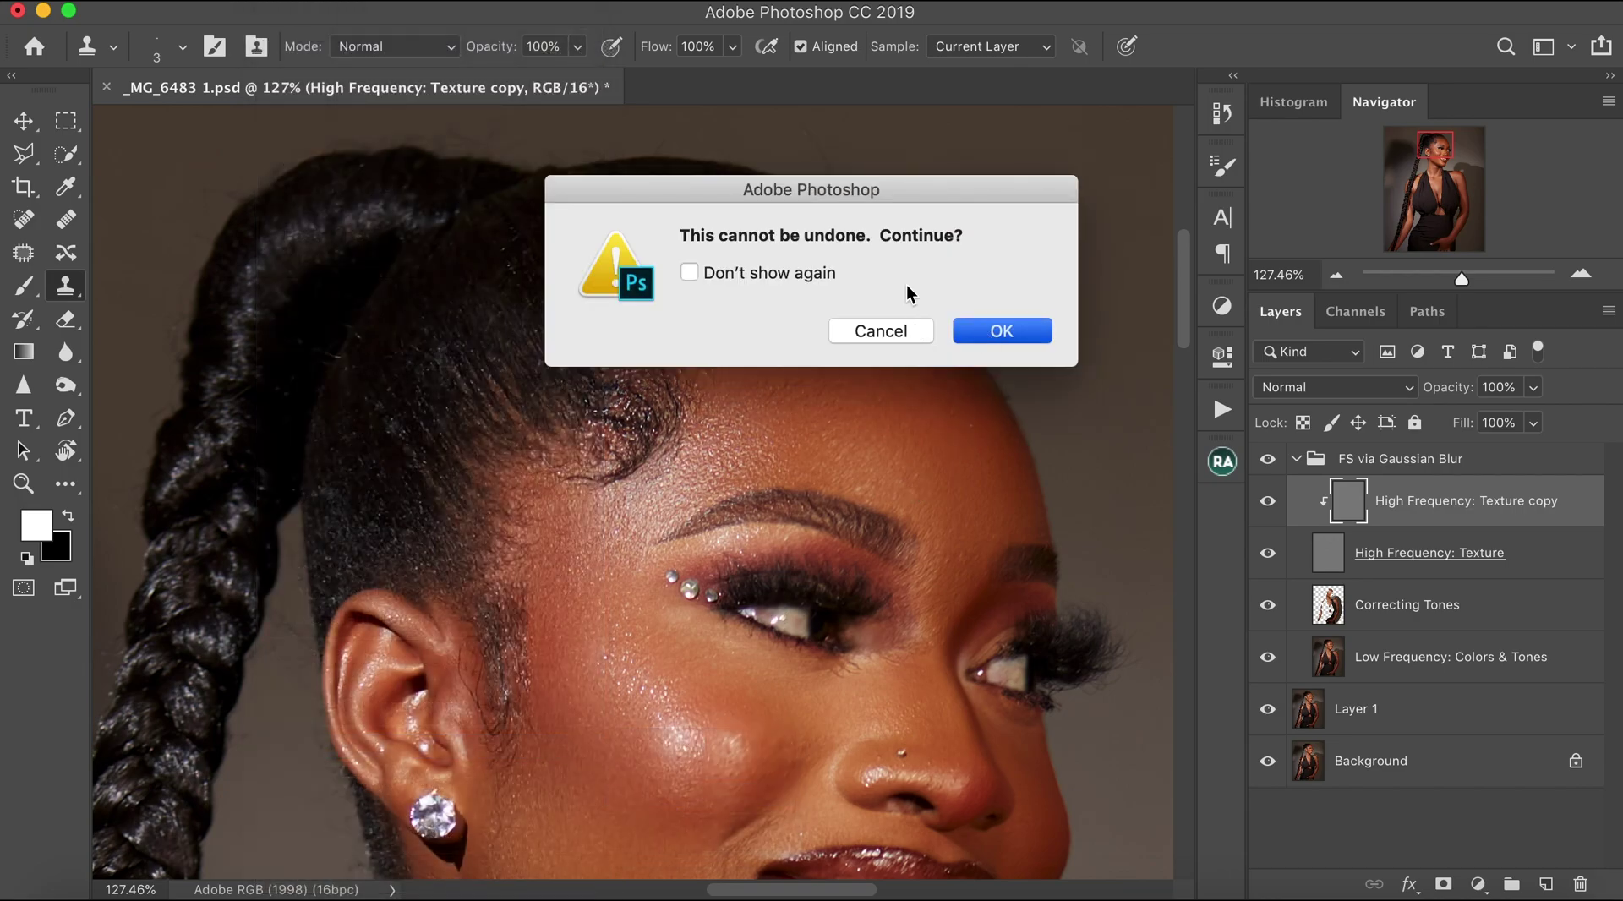
key("Return")
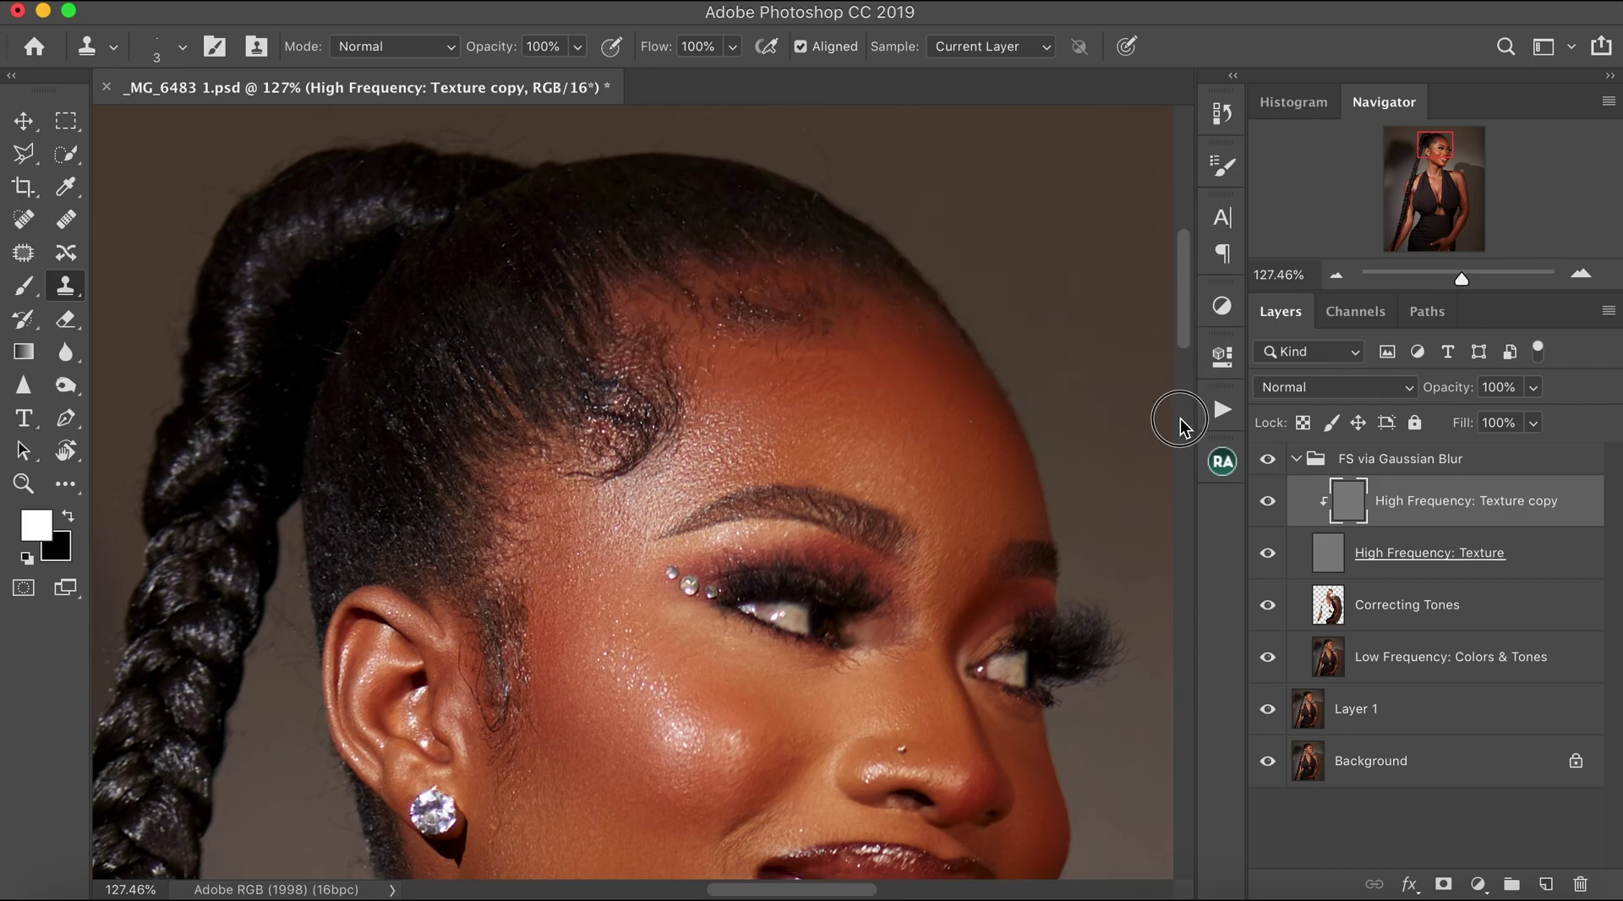
Bring the whole portrait back into view and collapse the FS via Gaussian Blur group.
left_click(1180, 423)
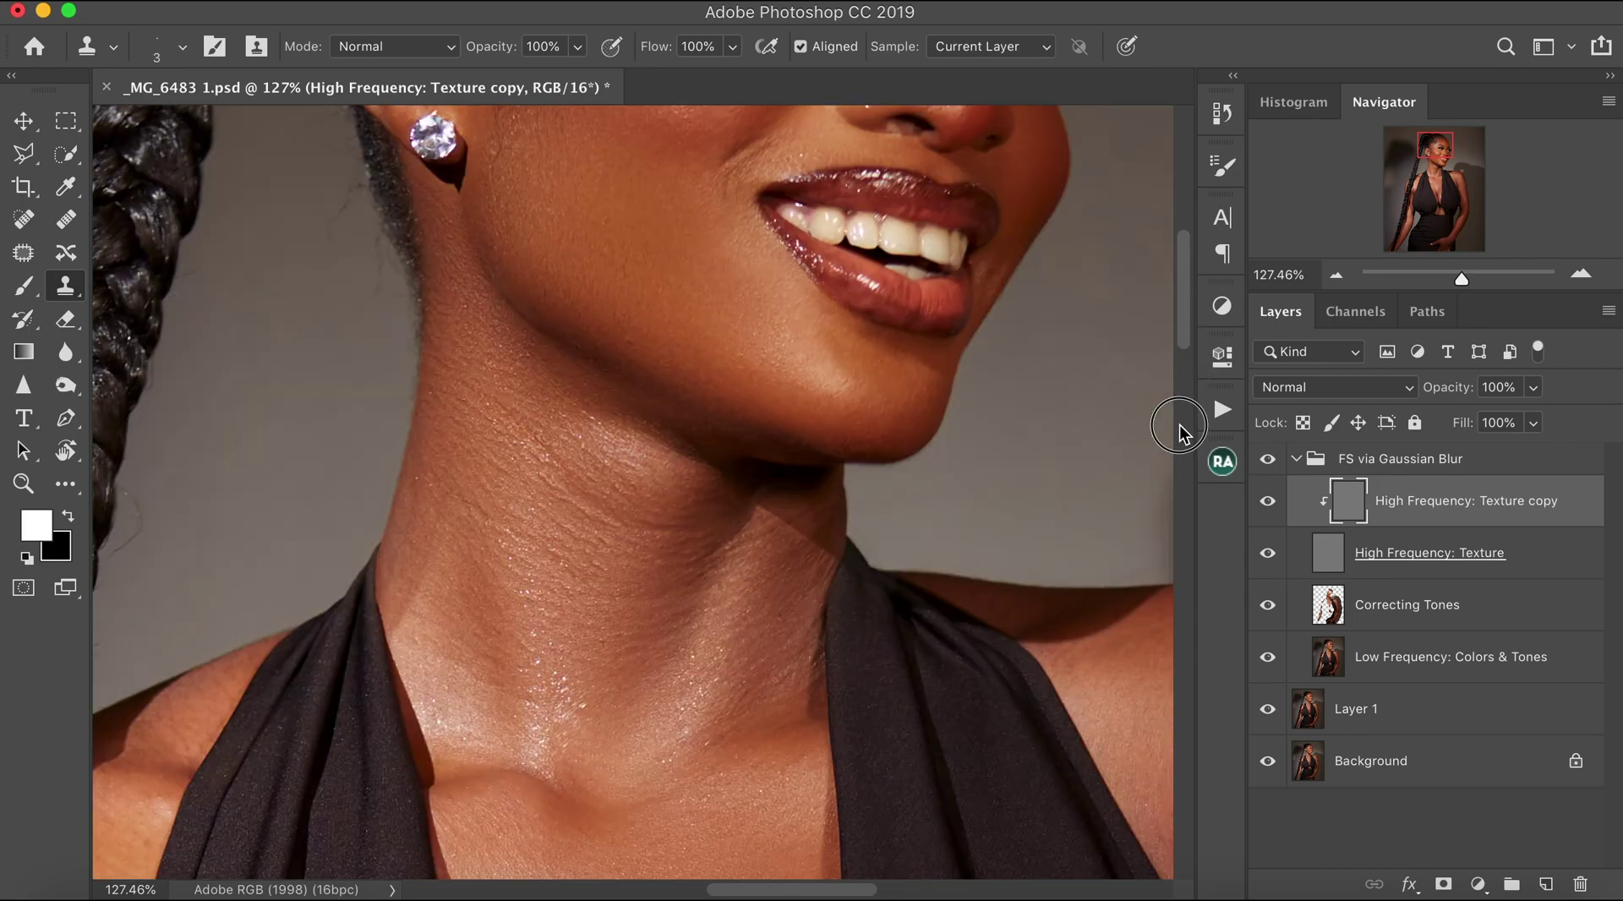
left_click(23, 484)
left_click_drag(548, 422, 738, 268)
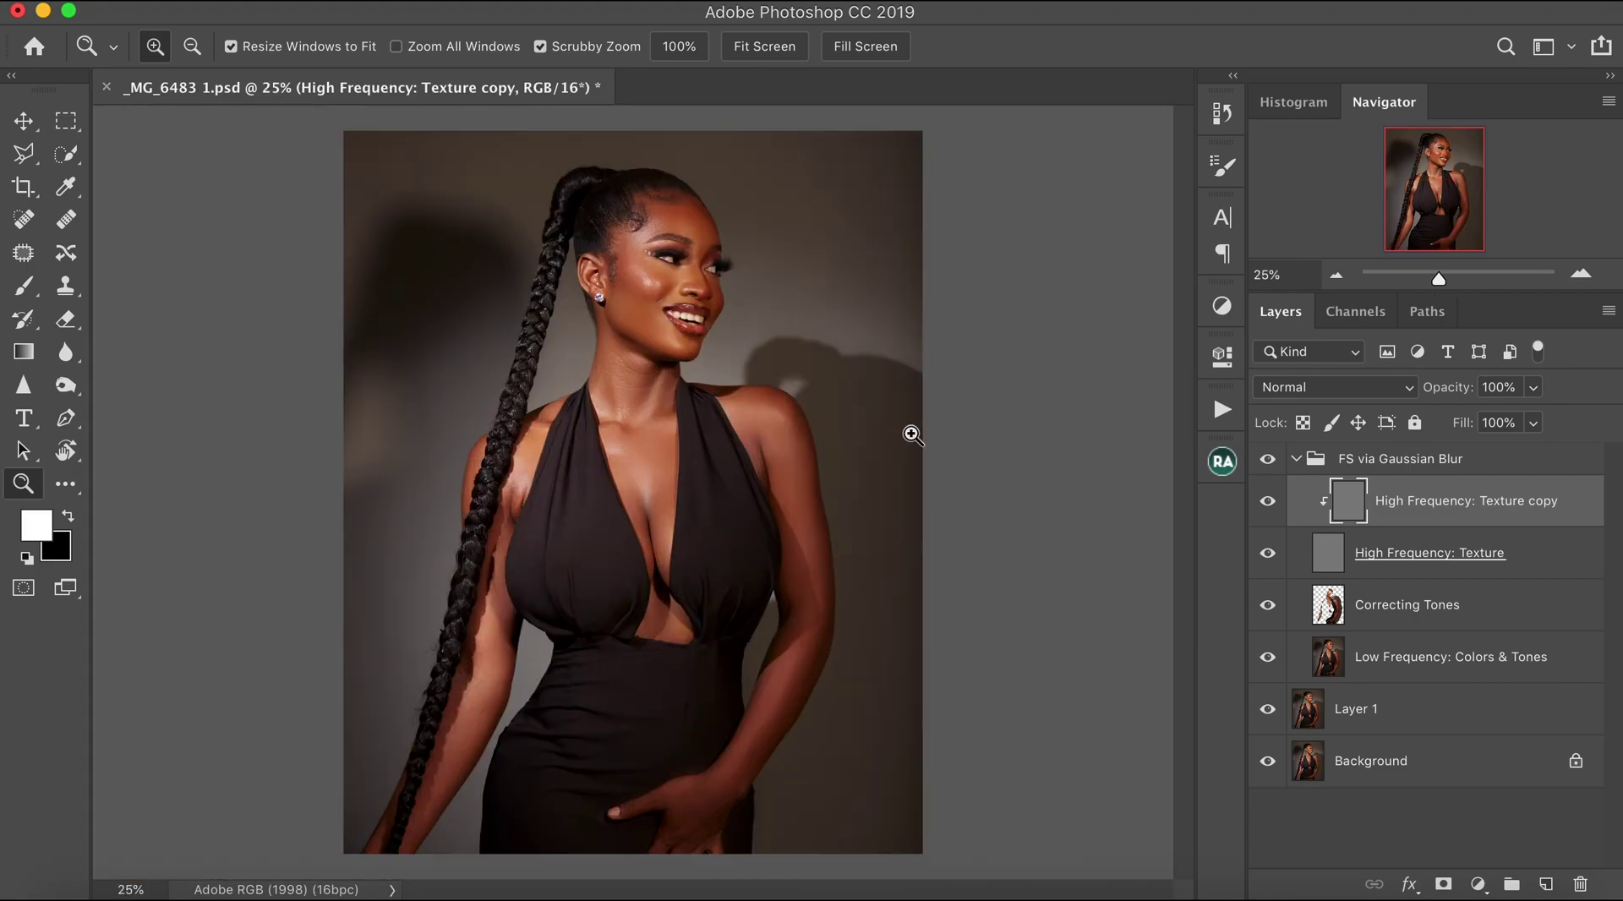
left_click(1295, 459)
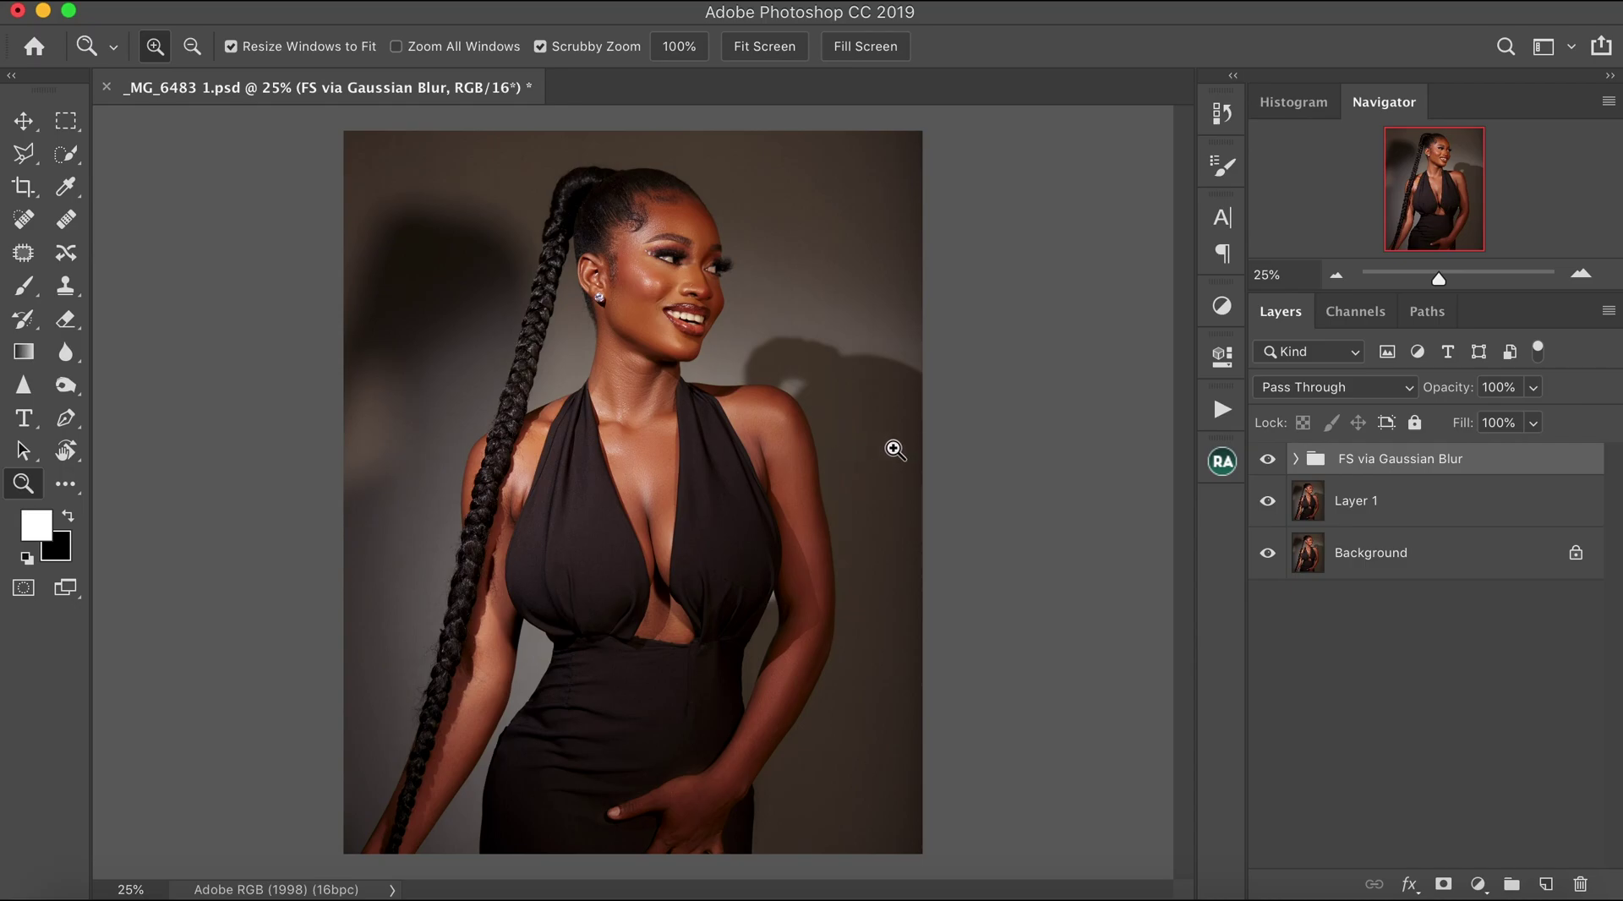
Create a second frequency separation via Gaussian Blur with a radius of 6.4 pixels from the Beauty Retouch panel.
left_click(1225, 465)
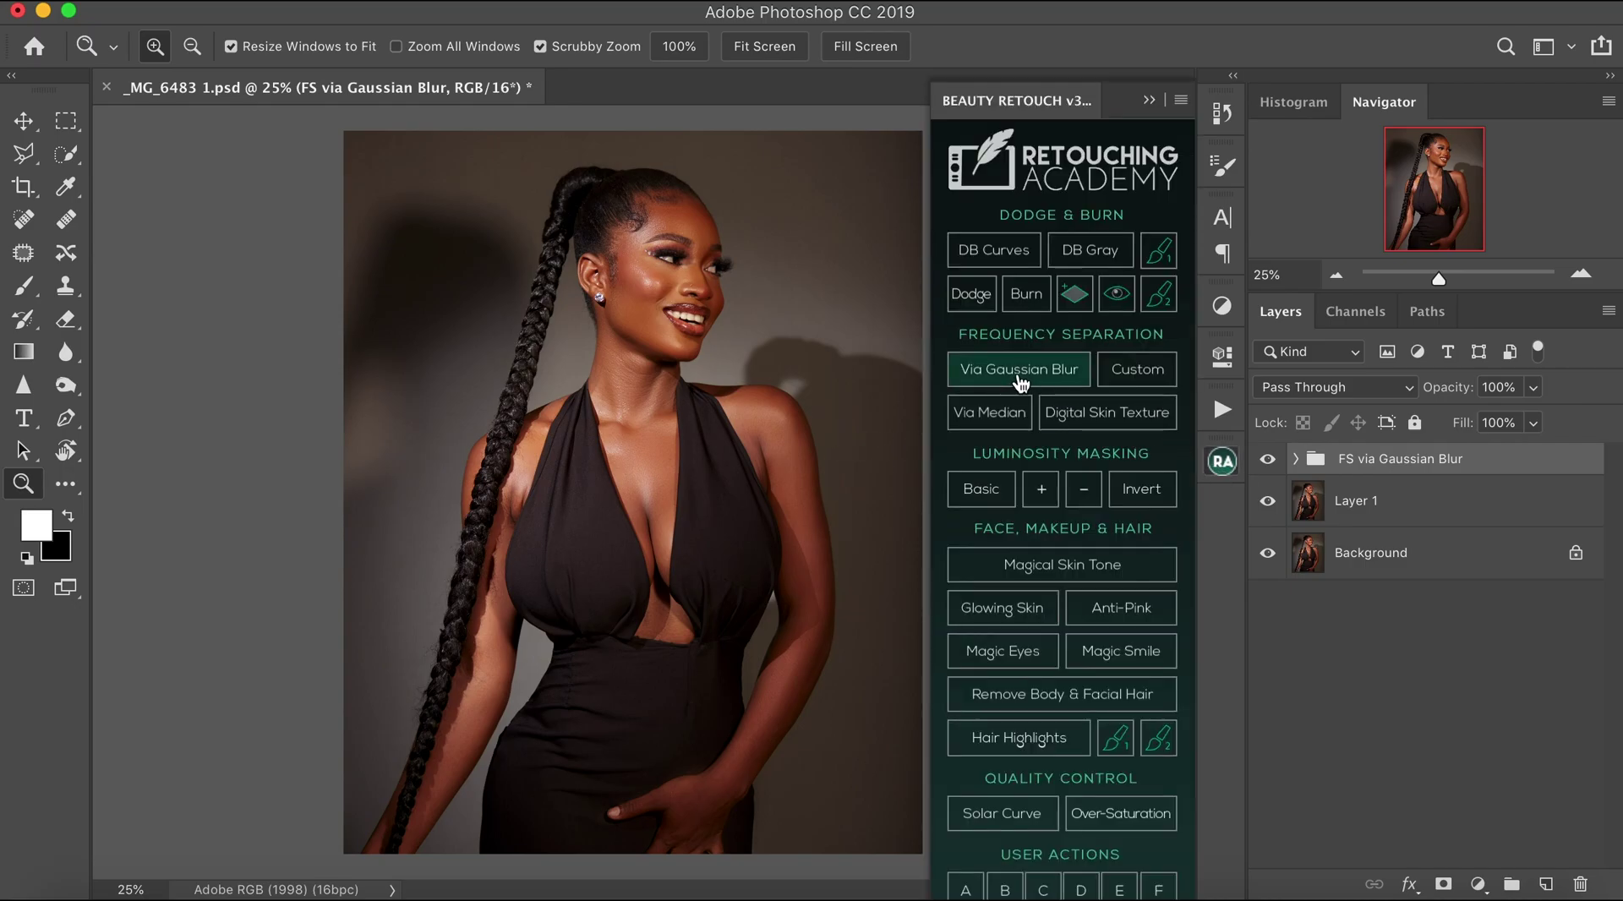
left_click(1017, 370)
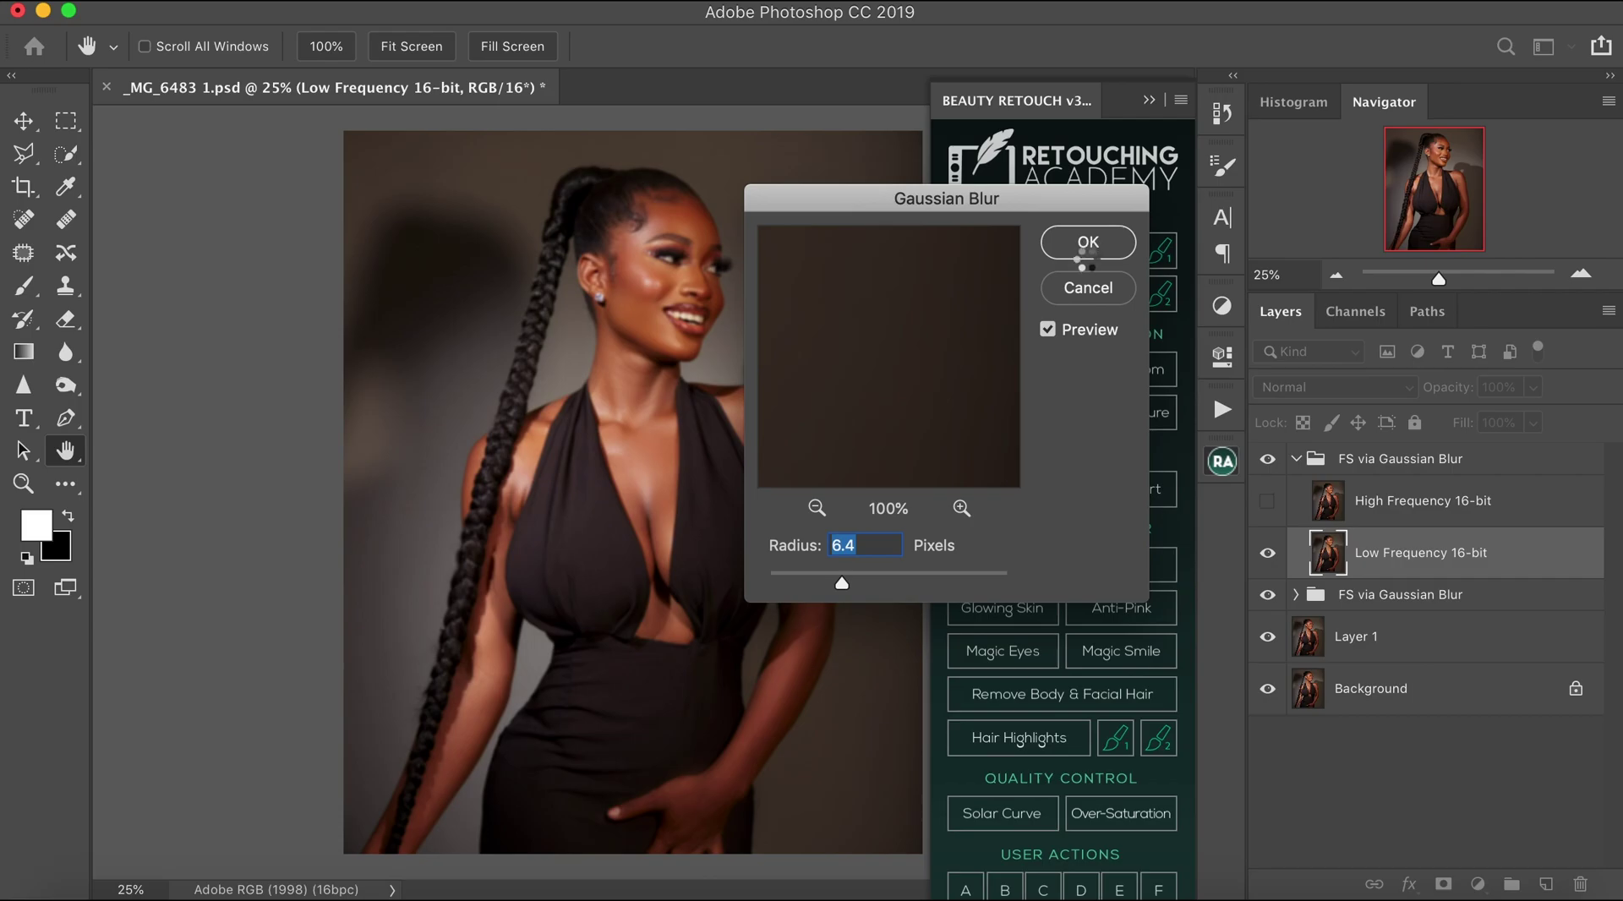
left_click(1091, 254)
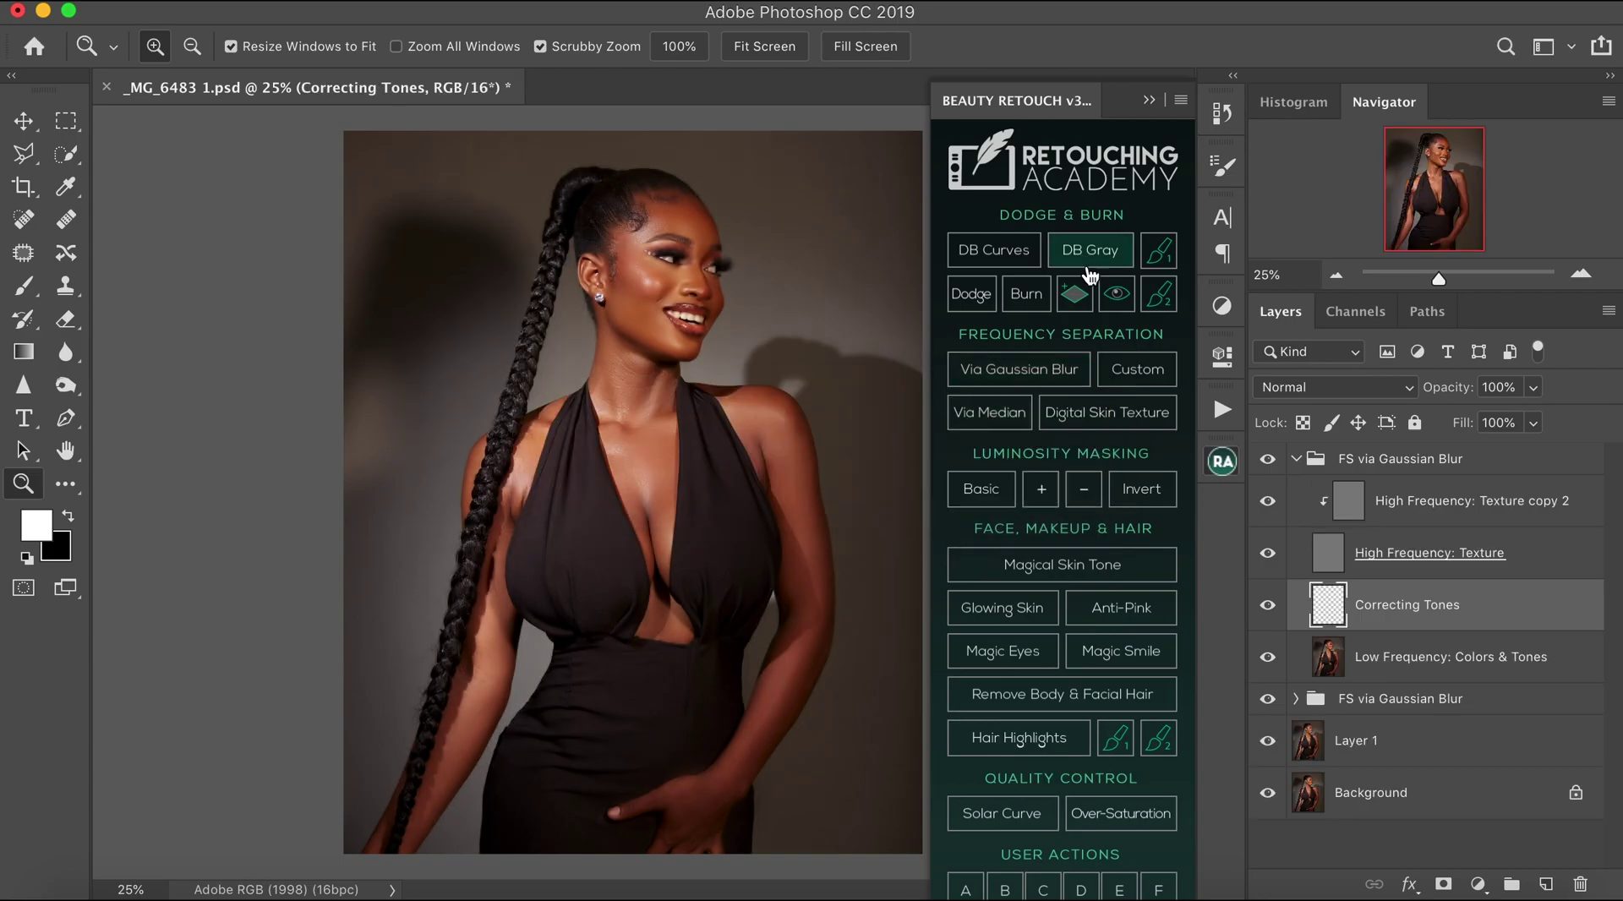
Hide the new group's two high frequency layers, activate Low Frequency: Colors & Tones, and collapse the retouching panel.
left_click(1265, 554)
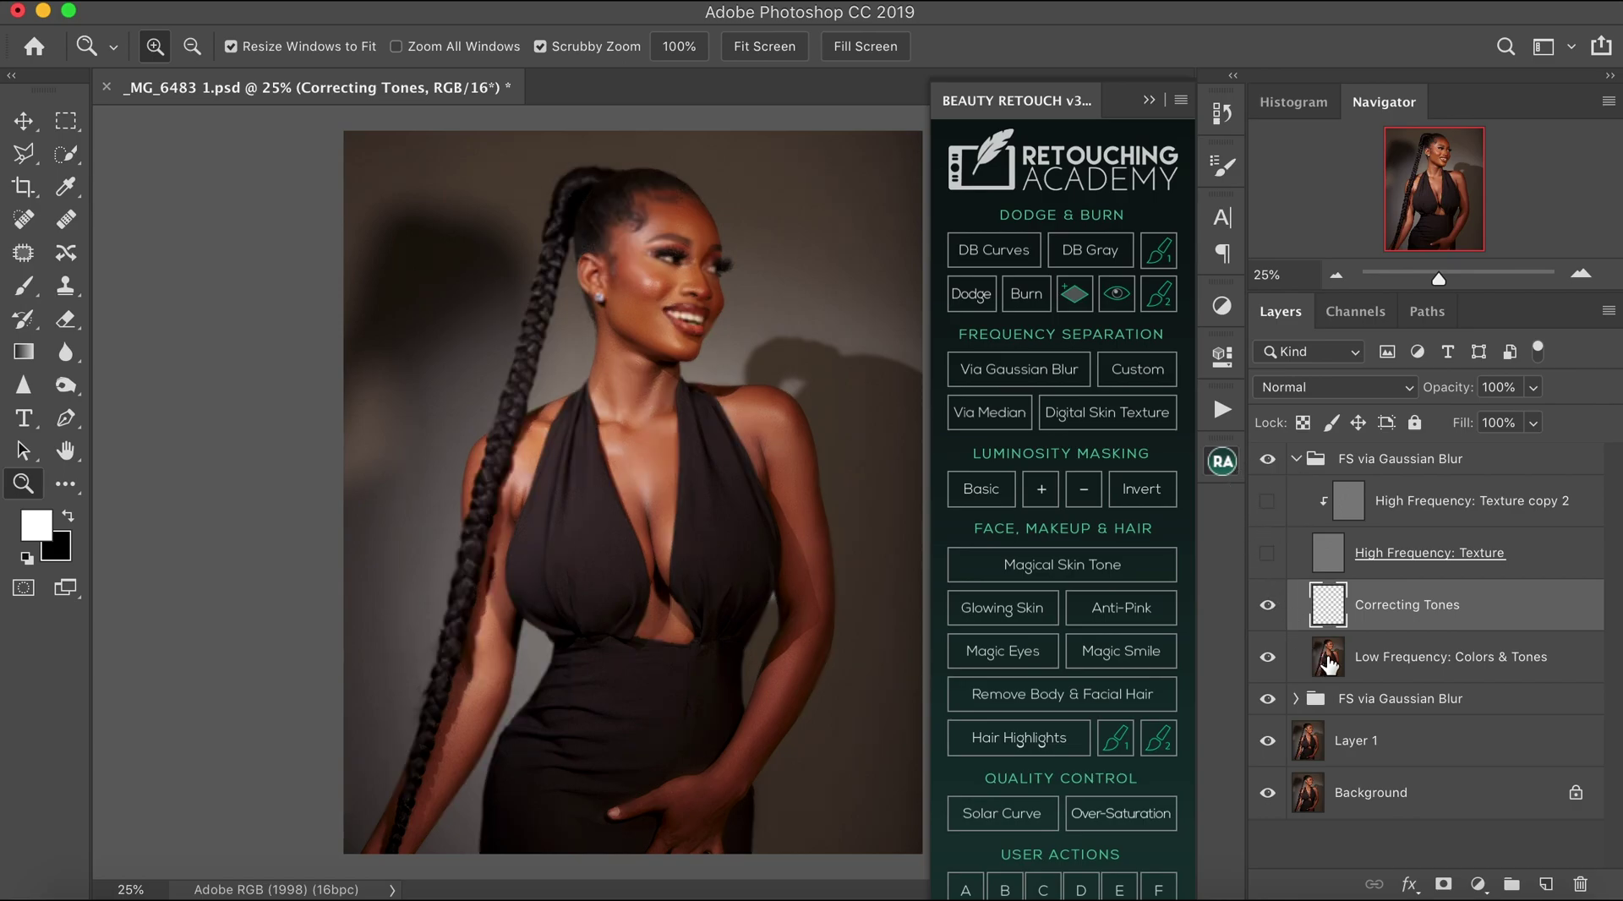
left_click(1359, 665)
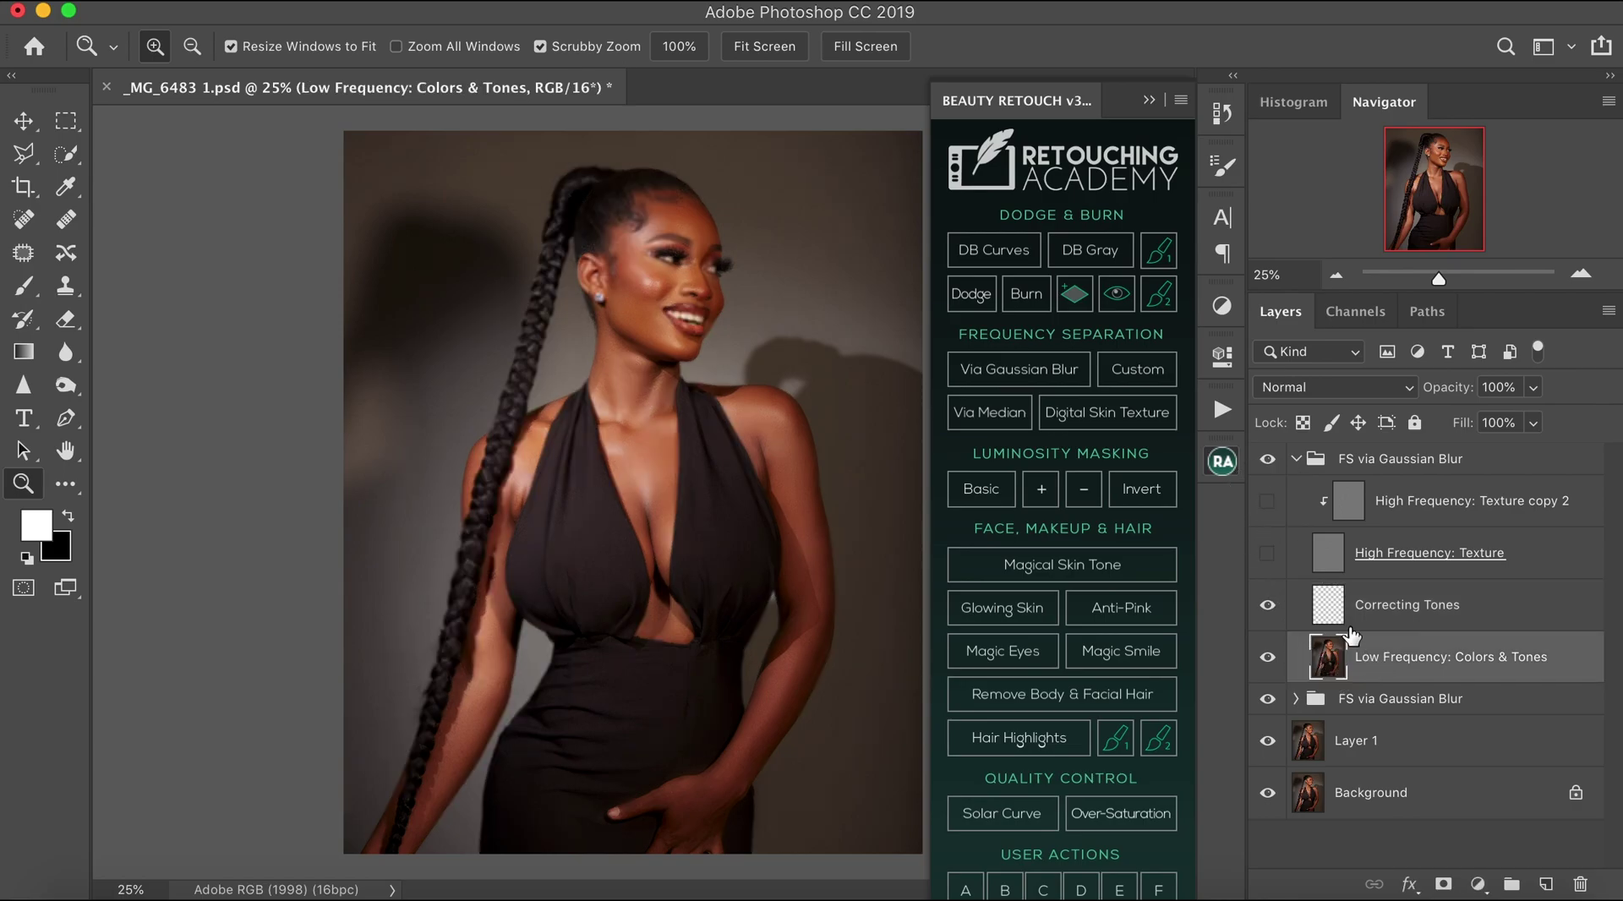
left_click(1148, 100)
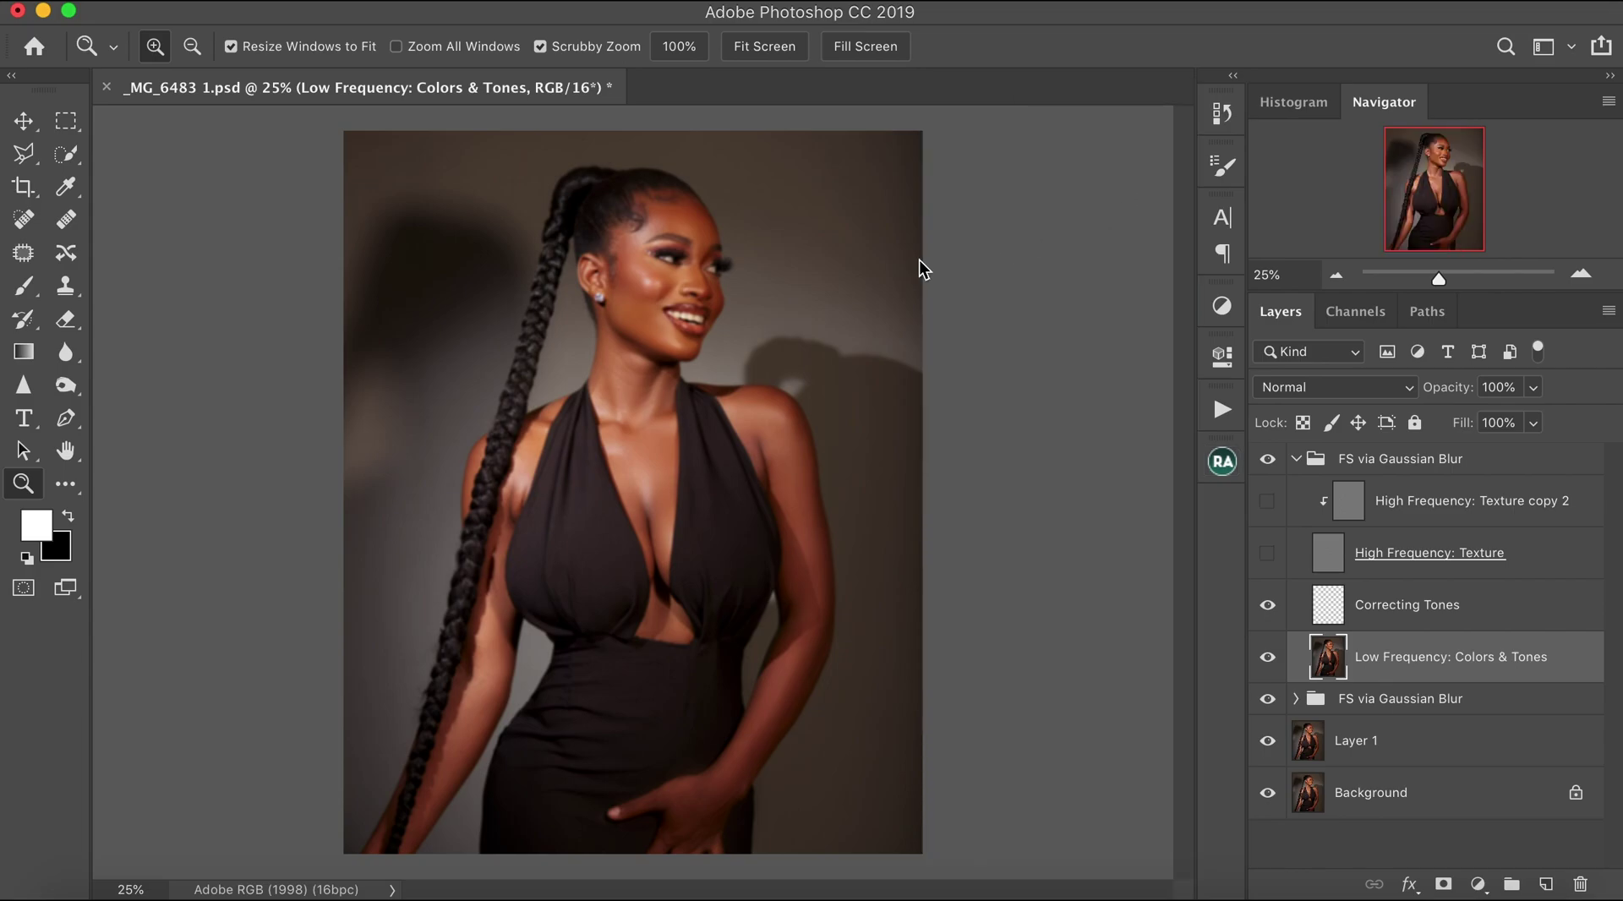
Purge the cached data again before continuing on the low frequency layer.
left_click(302, 6)
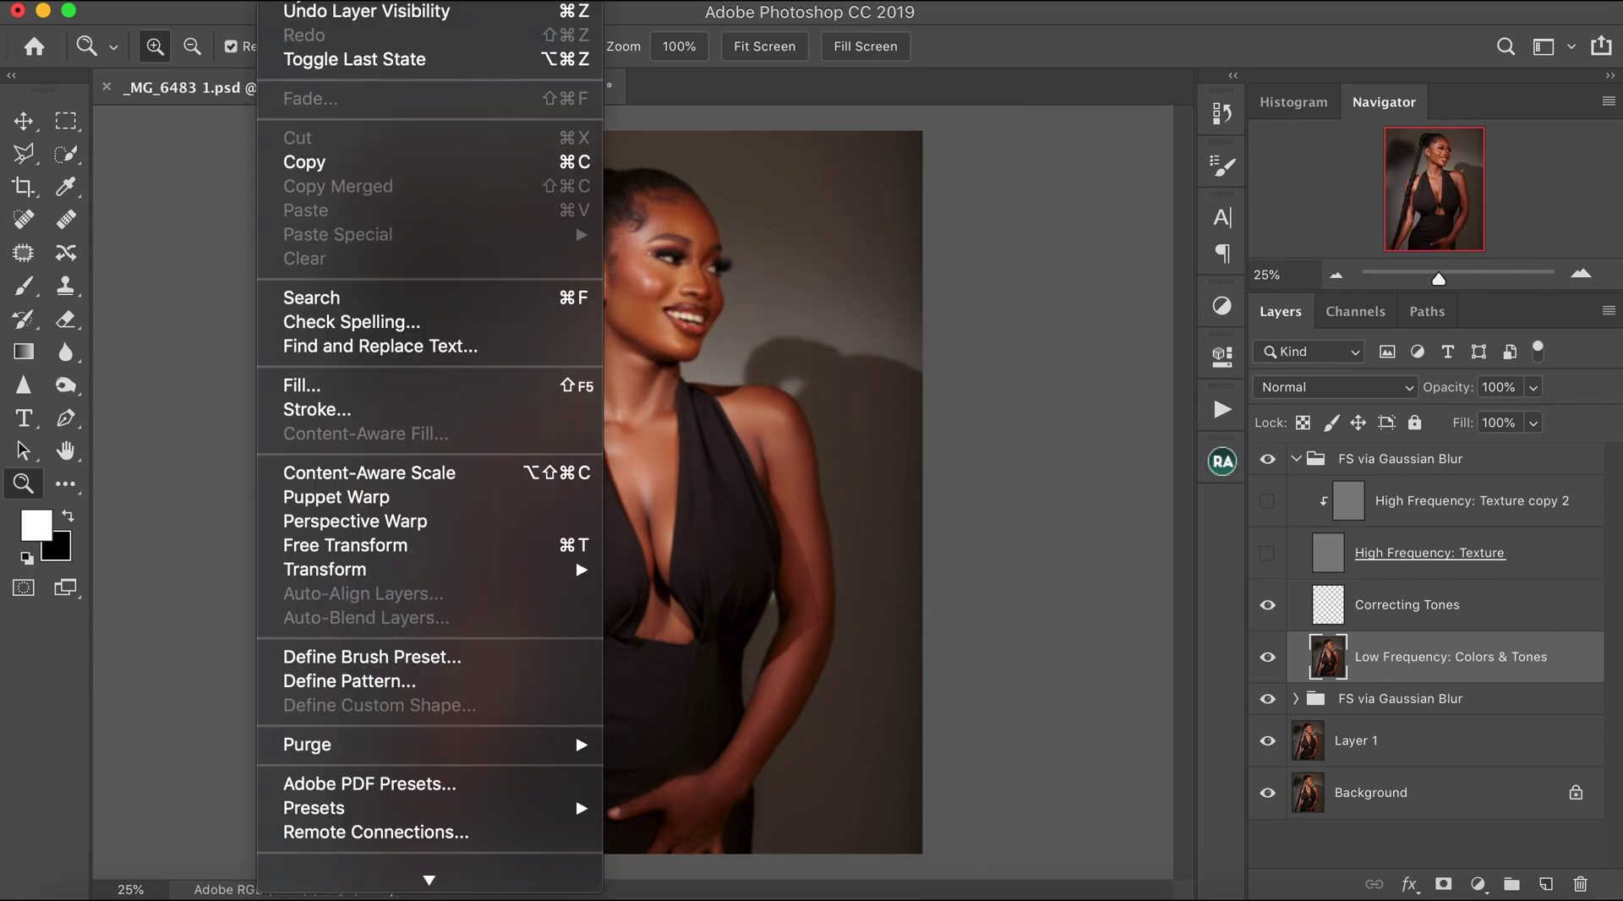
mouse_move(518, 746)
left_click(641, 795)
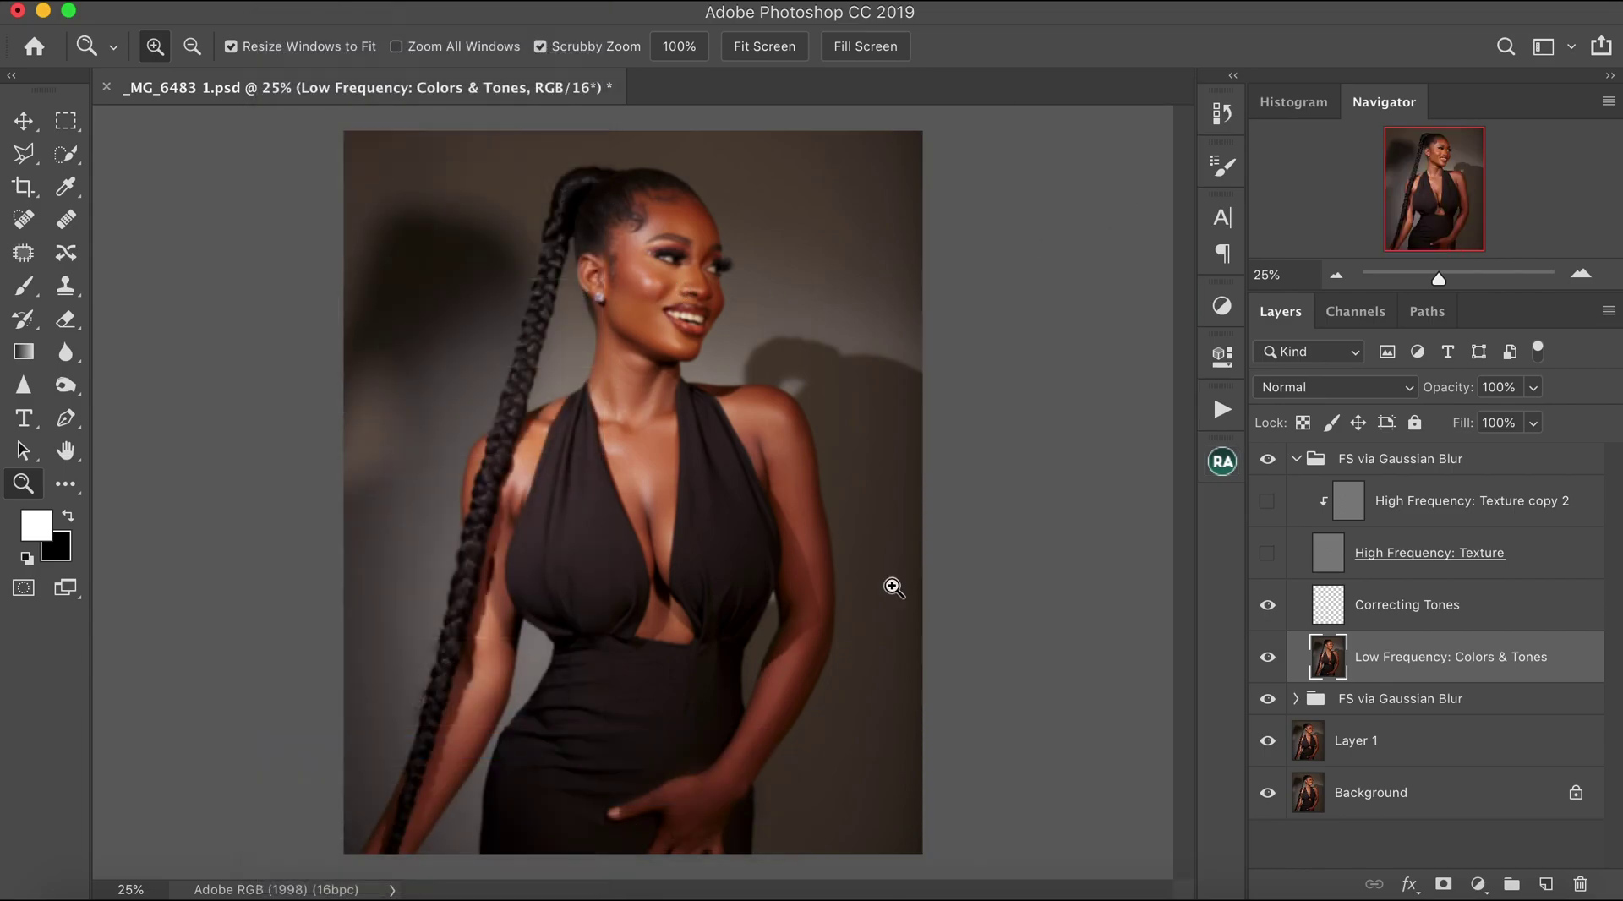
left_click(1016, 330)
Enlarge the view of the head and switch to the Mixer Brush for the Low Frequency: Colors & Tones layer.
left_click(664, 259)
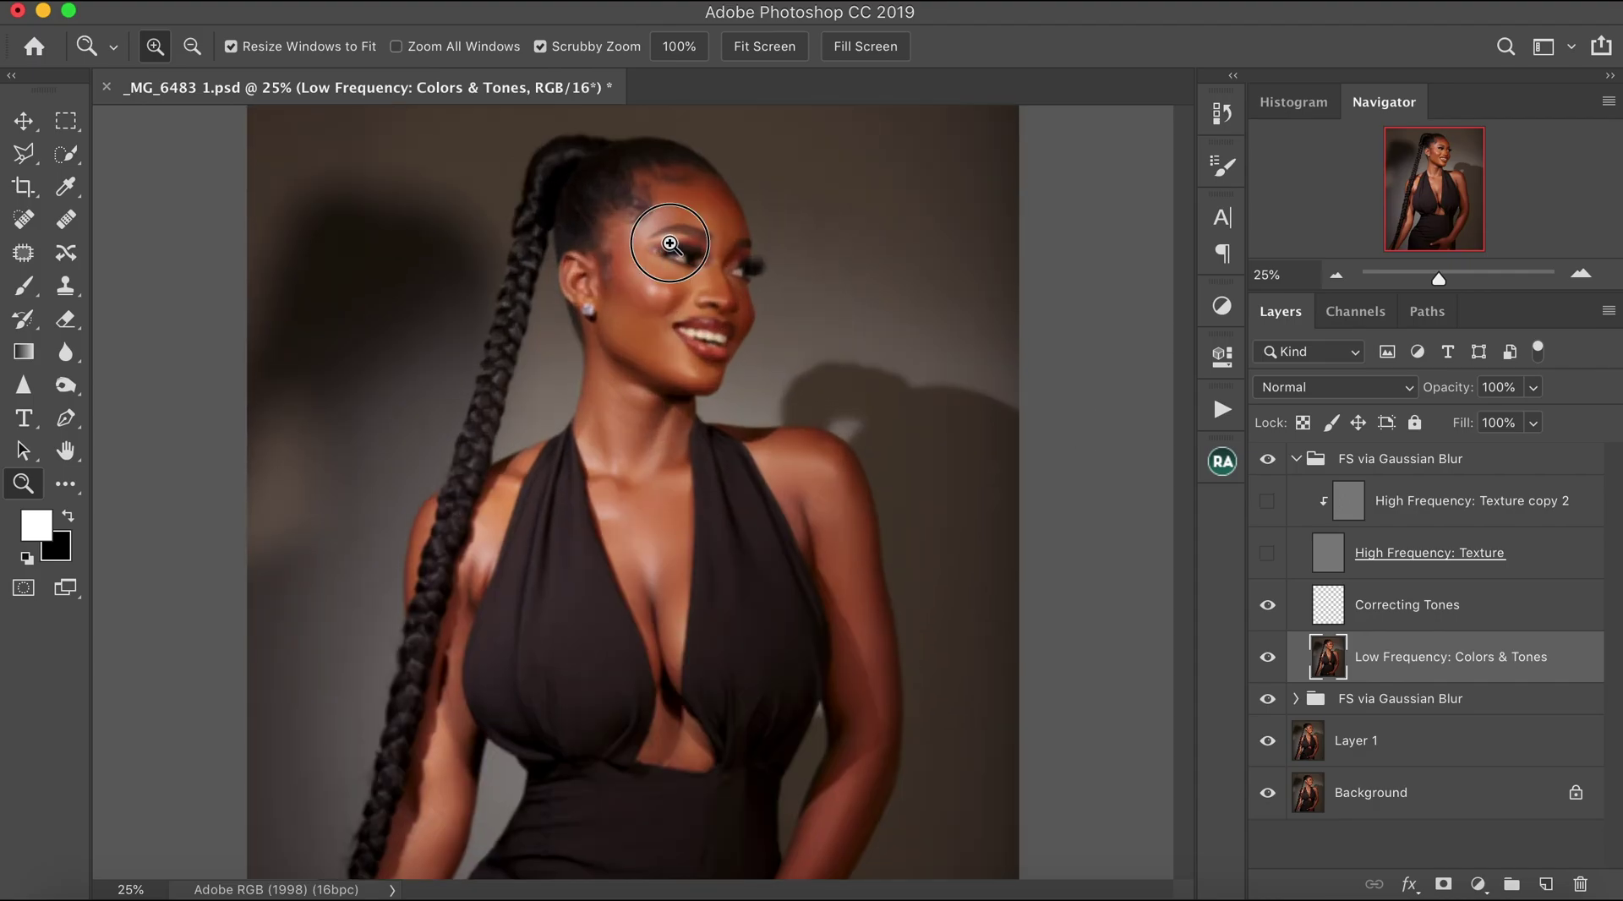
left_click(688, 247)
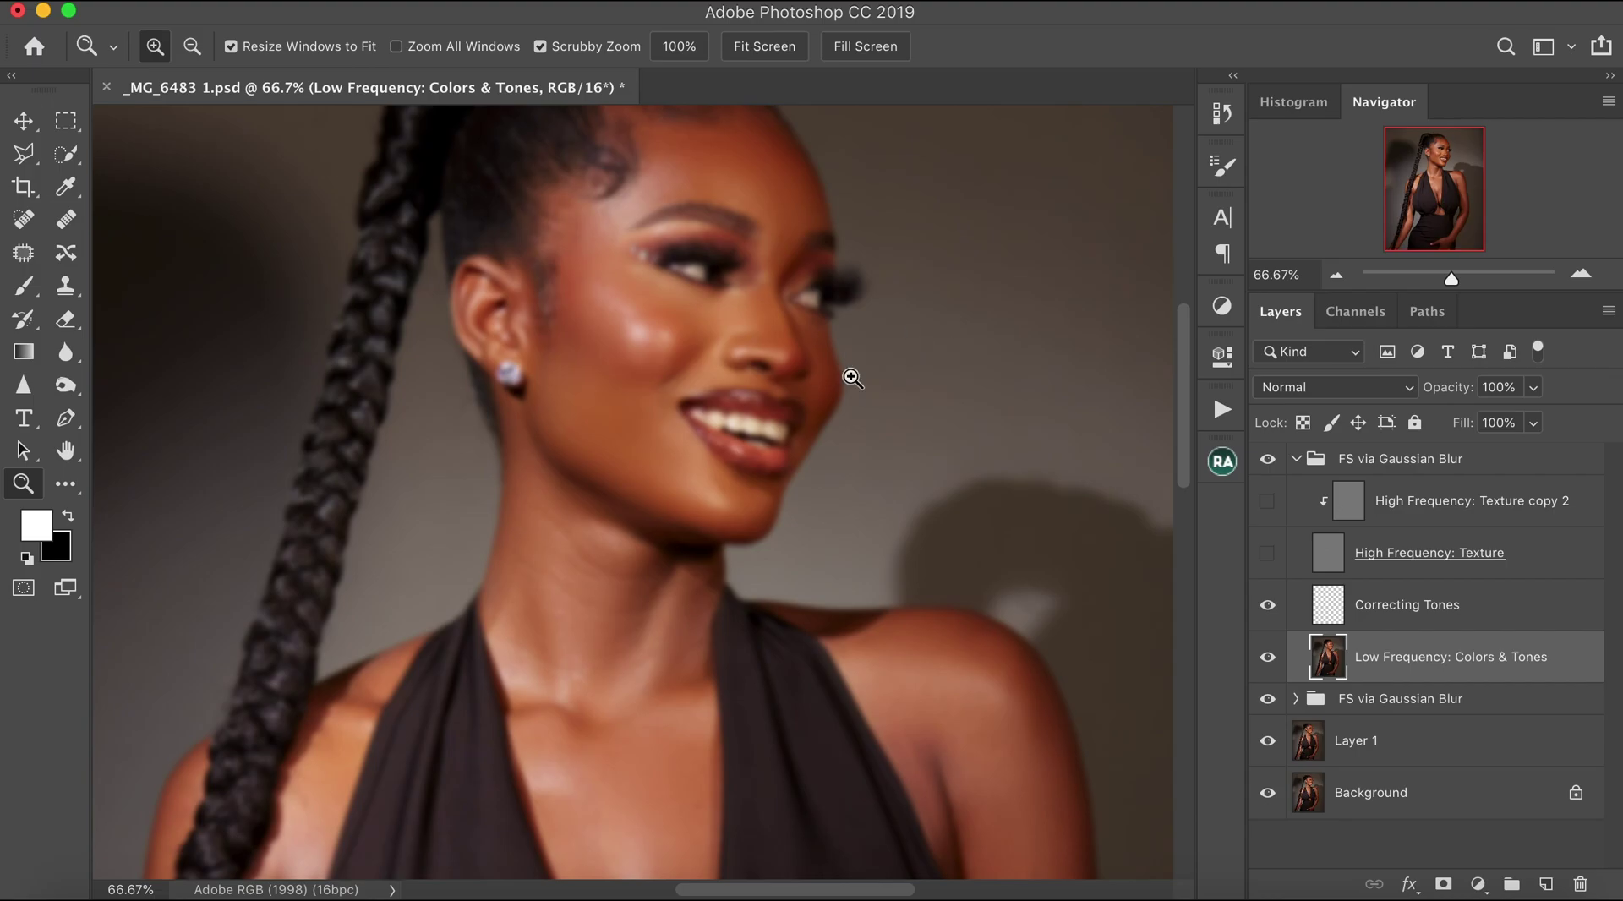
scroll(1188, 372, "up", 5)
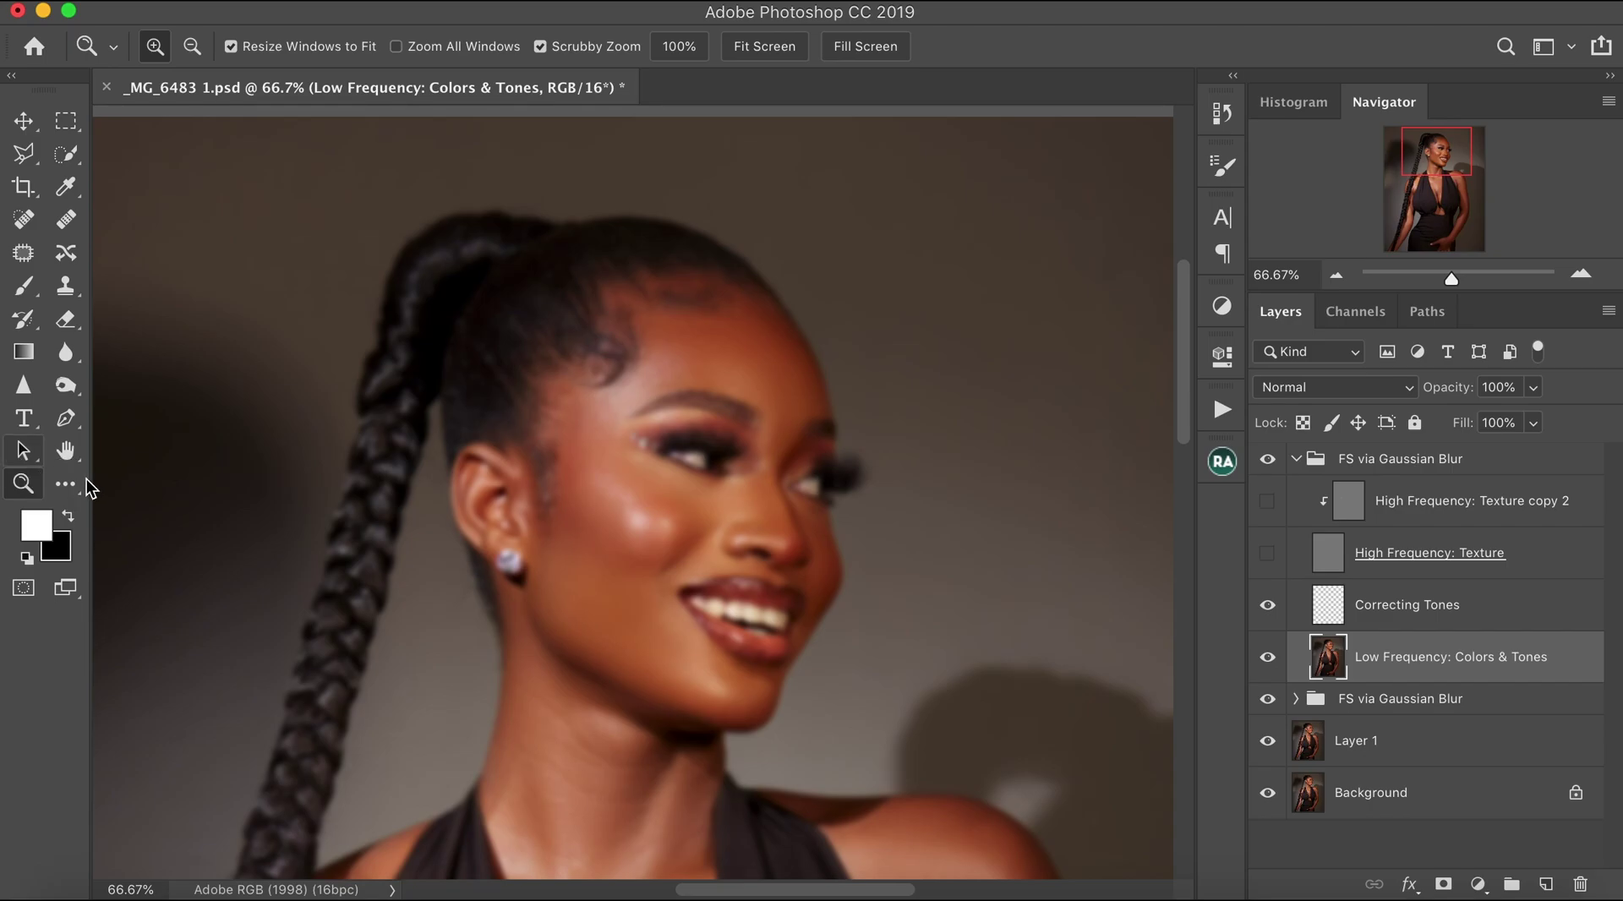
left_click(81, 480)
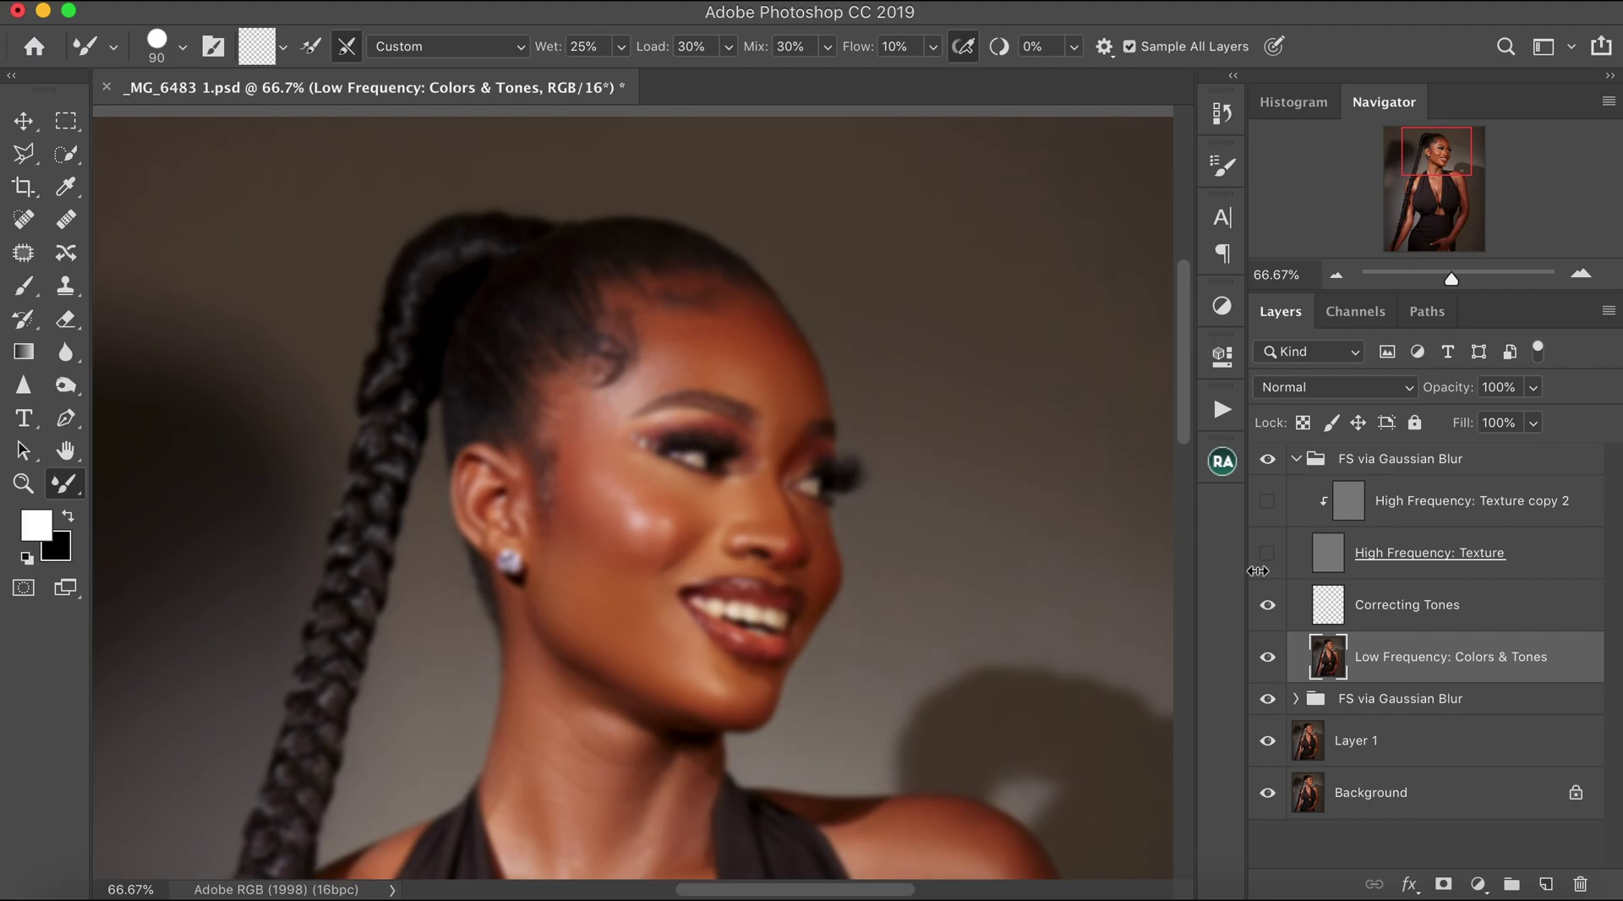
Resize the Mixer Brush and blend the tones across the forehead and temple on Low Frequency: Colors & Tones.
key("bracketright")
key("bracketright")
key("bracketright")
key("bracketright")
key("bracketleft")
key("bracketright")
key("bracketleft")
key("bracketleft")
key("bracketleft")
left_click_drag(676, 367, 647, 363)
left_click_drag(630, 387, 598, 419)
Blend the skin tones from the temple down over the cheek with the Mixer Brush, adjusting its size to 100 pixels.
key("r")
left_click_drag(802, 334, 837, 362)
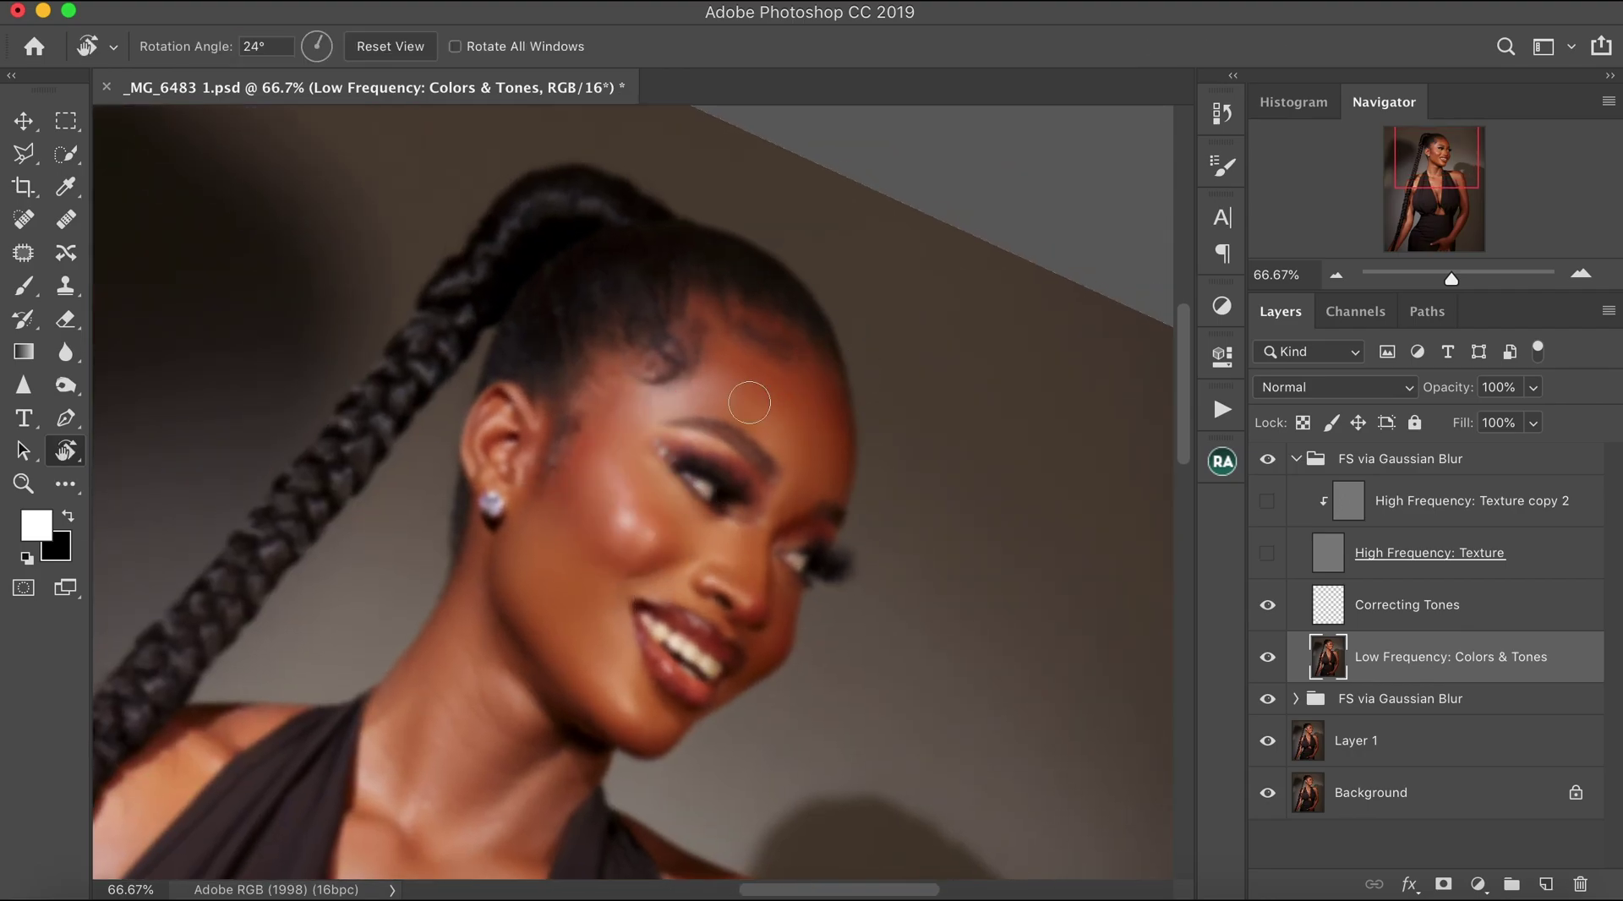
key("b")
mouse_move(610, 432)
left_mouse_down()
mouse_move(616, 415)
mouse_move(609, 451)
left_mouse_up()
key("bracketleft")
key("bracketleft")
key("bracketleft")
key("bracketleft")
mouse_move(577, 503)
left_mouse_down()
mouse_move(587, 467)
mouse_move(584, 500)
mouse_move(566, 476)
mouse_move(600, 555)
left_mouse_up()
key("bracketright")
key("bracketright")
mouse_move(633, 524)
left_mouse_down()
mouse_move(615, 505)
mouse_move(616, 453)
mouse_move(665, 532)
mouse_move(639, 496)
mouse_move(637, 530)
mouse_move(670, 538)
mouse_move(663, 559)
mouse_move(634, 560)
left_mouse_up()
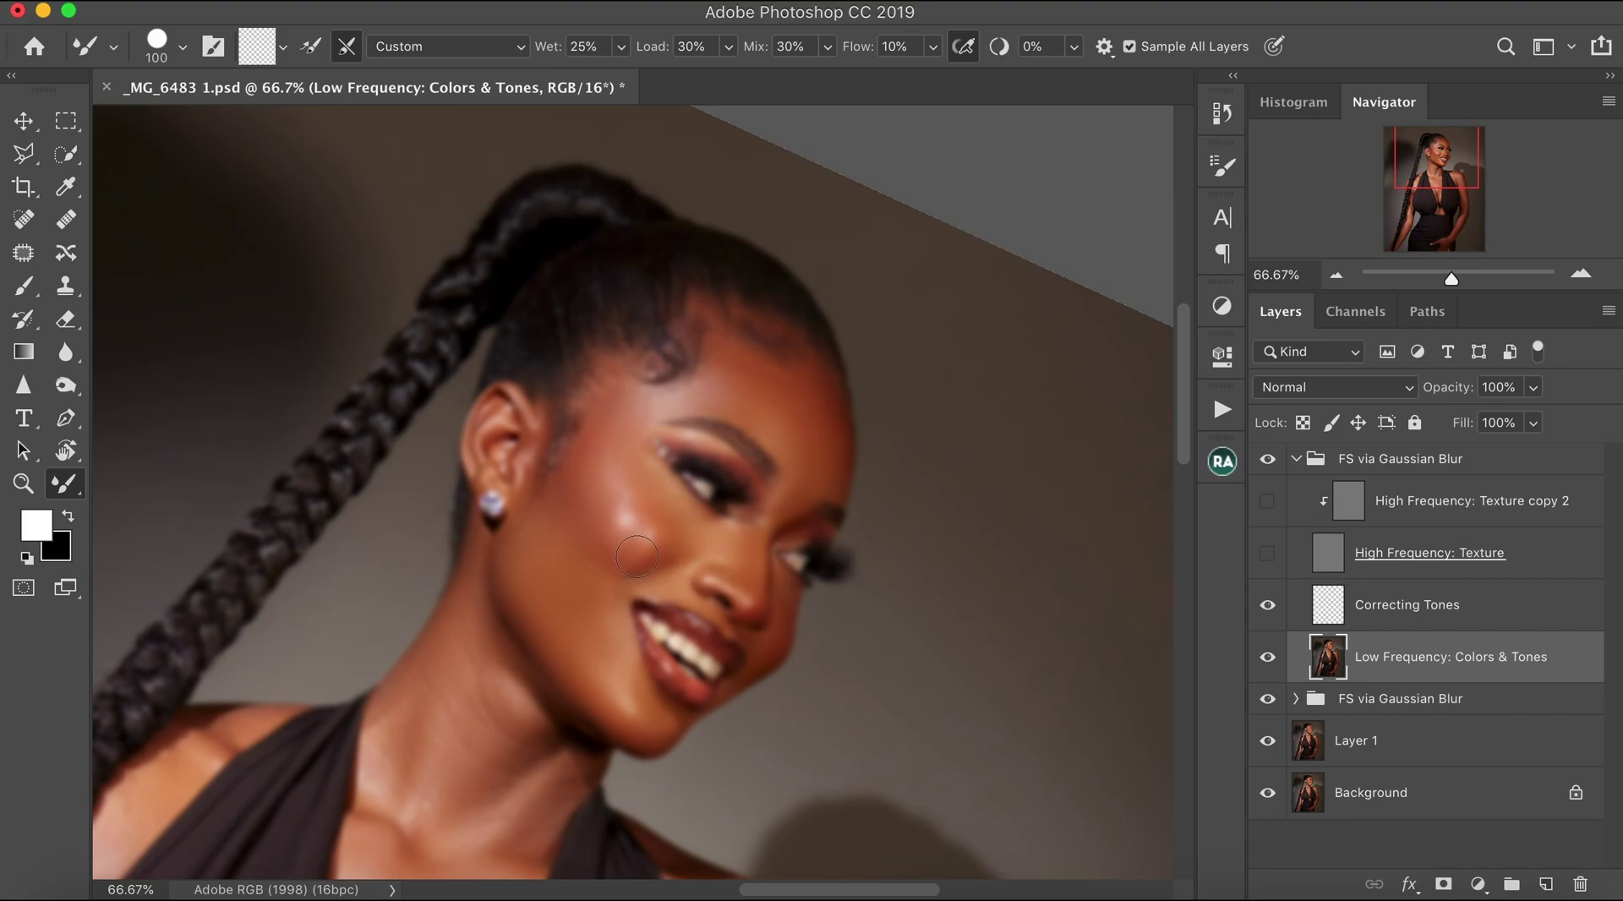
Refine the Mixer Brush size and soften the highlight transition on the cheek.
key("bracketleft")
key("bracketleft")
key("bracketright")
key("bracketright")
key("bracketright")
key("bracketright")
key("bracketright")
key("bracketright")
key("bracketright")
key("bracketleft")
key("bracketleft")
key("bracketright")
key("bracketleft")
key("bracketleft")
key("bracketleft")
key("bracketleft")
key("bracketright")
mouse_move(631, 534)
left_mouse_down()
mouse_move(615, 524)
mouse_move(603, 569)
left_mouse_up()
Smooth the tones of the lower cheek and jawline with a slightly larger Mixer Brush.
mouse_move(596, 650)
left_mouse_down()
mouse_move(580, 586)
mouse_move(617, 593)
left_mouse_up()
key("bracketright")
key("bracketright")
mouse_move(593, 642)
left_mouse_down()
mouse_move(531, 563)
mouse_move(513, 563)
mouse_move(528, 520)
mouse_move(554, 579)
mouse_move(510, 583)
mouse_move(514, 548)
mouse_move(539, 533)
mouse_move(594, 663)
mouse_move(627, 666)
left_mouse_up()
mouse_move(595, 686)
left_mouse_down()
mouse_move(599, 612)
mouse_move(591, 645)
mouse_move(649, 707)
mouse_move(653, 686)
mouse_move(630, 710)
mouse_move(649, 734)
mouse_move(633, 724)
mouse_move(644, 677)
mouse_move(633, 689)
left_mouse_up()
Reduce the Mixer Brush size to 9 pixels and show both high frequency layers again.
key("bracketleft")
key("bracketleft")
key("bracketleft")
key("bracketleft")
key("bracketleft")
key("bracketleft")
key("bracketleft")
key("bracketleft")
key("bracketleft")
key("bracketleft")
key("bracketleft")
key("bracketleft")
key("bracketleft")
key("bracketleft")
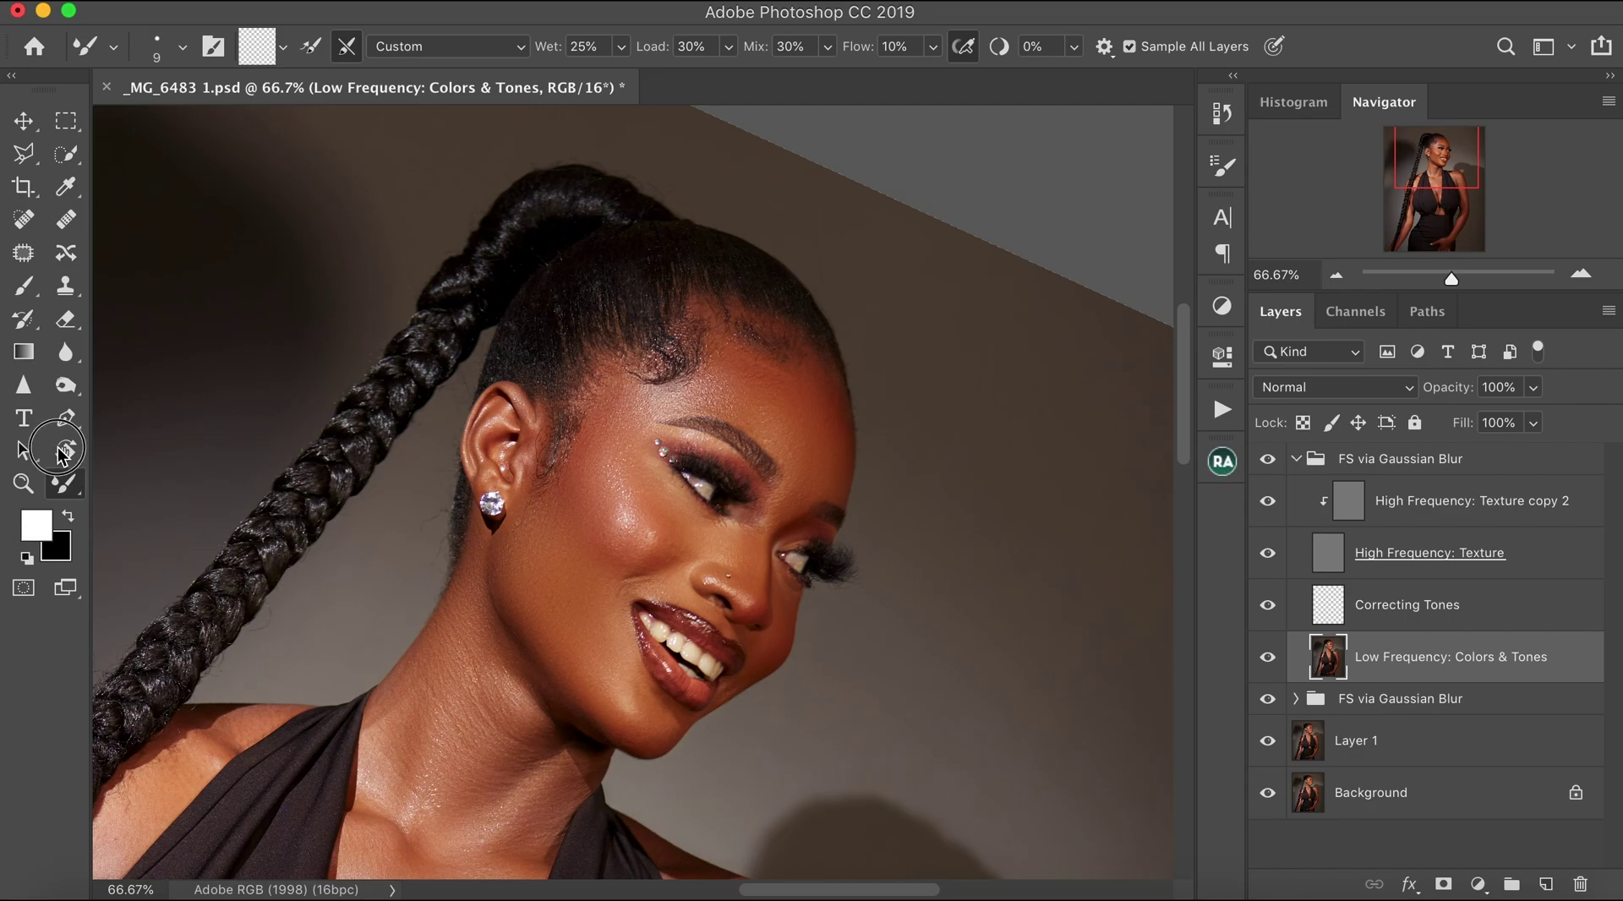
Reset the canvas view rotation and purge the cached data.
key("r")
left_click(390, 47)
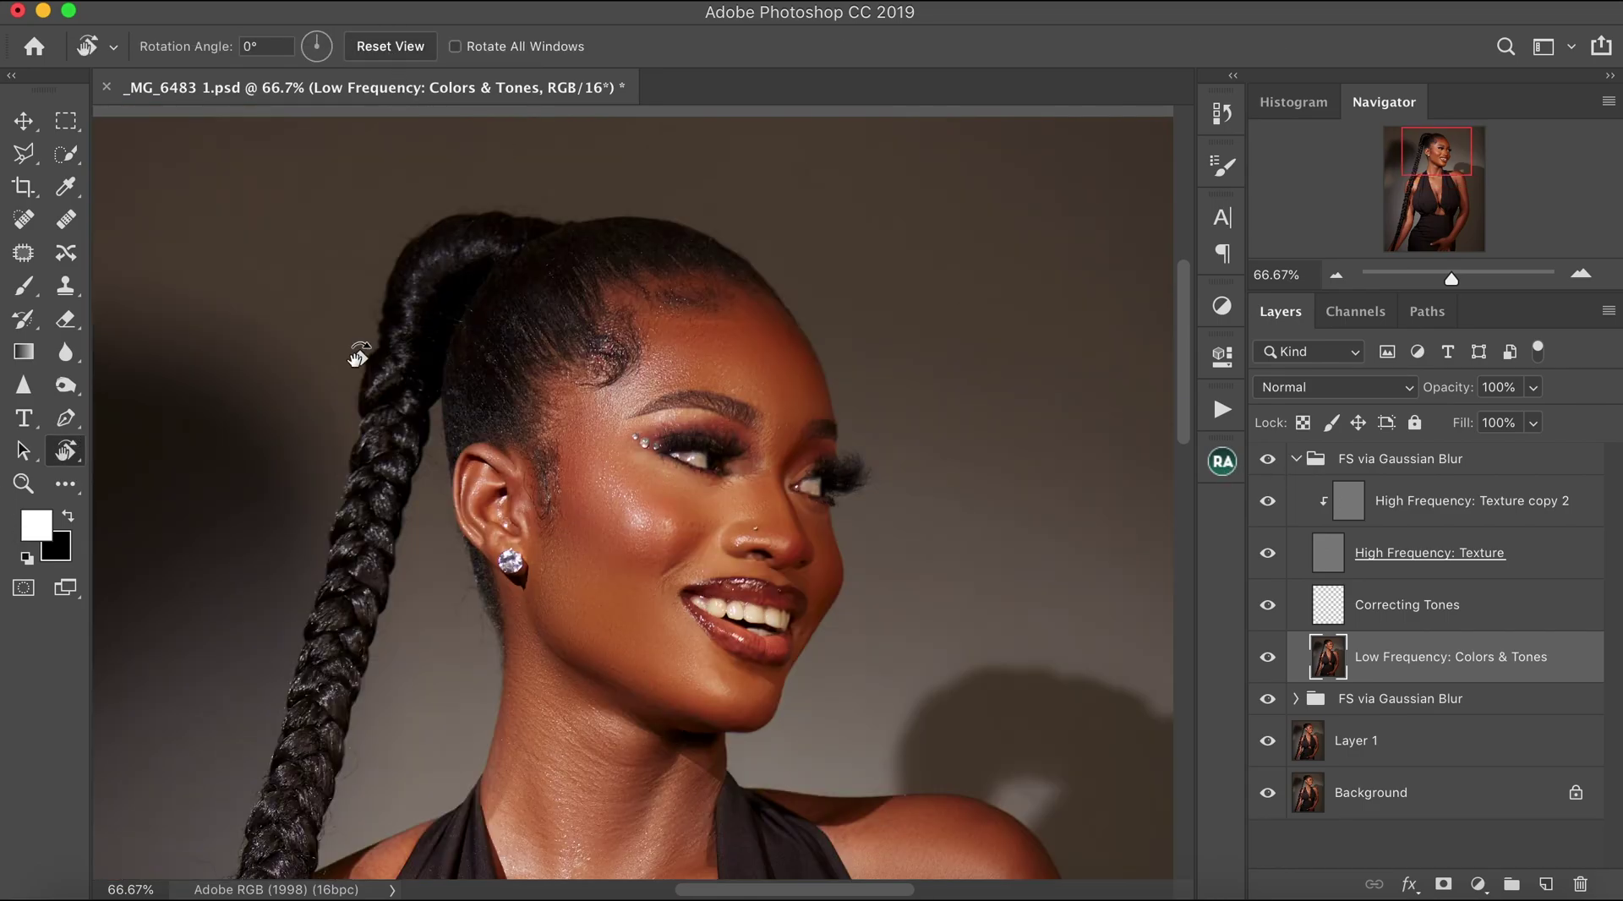
left_click(286, 3)
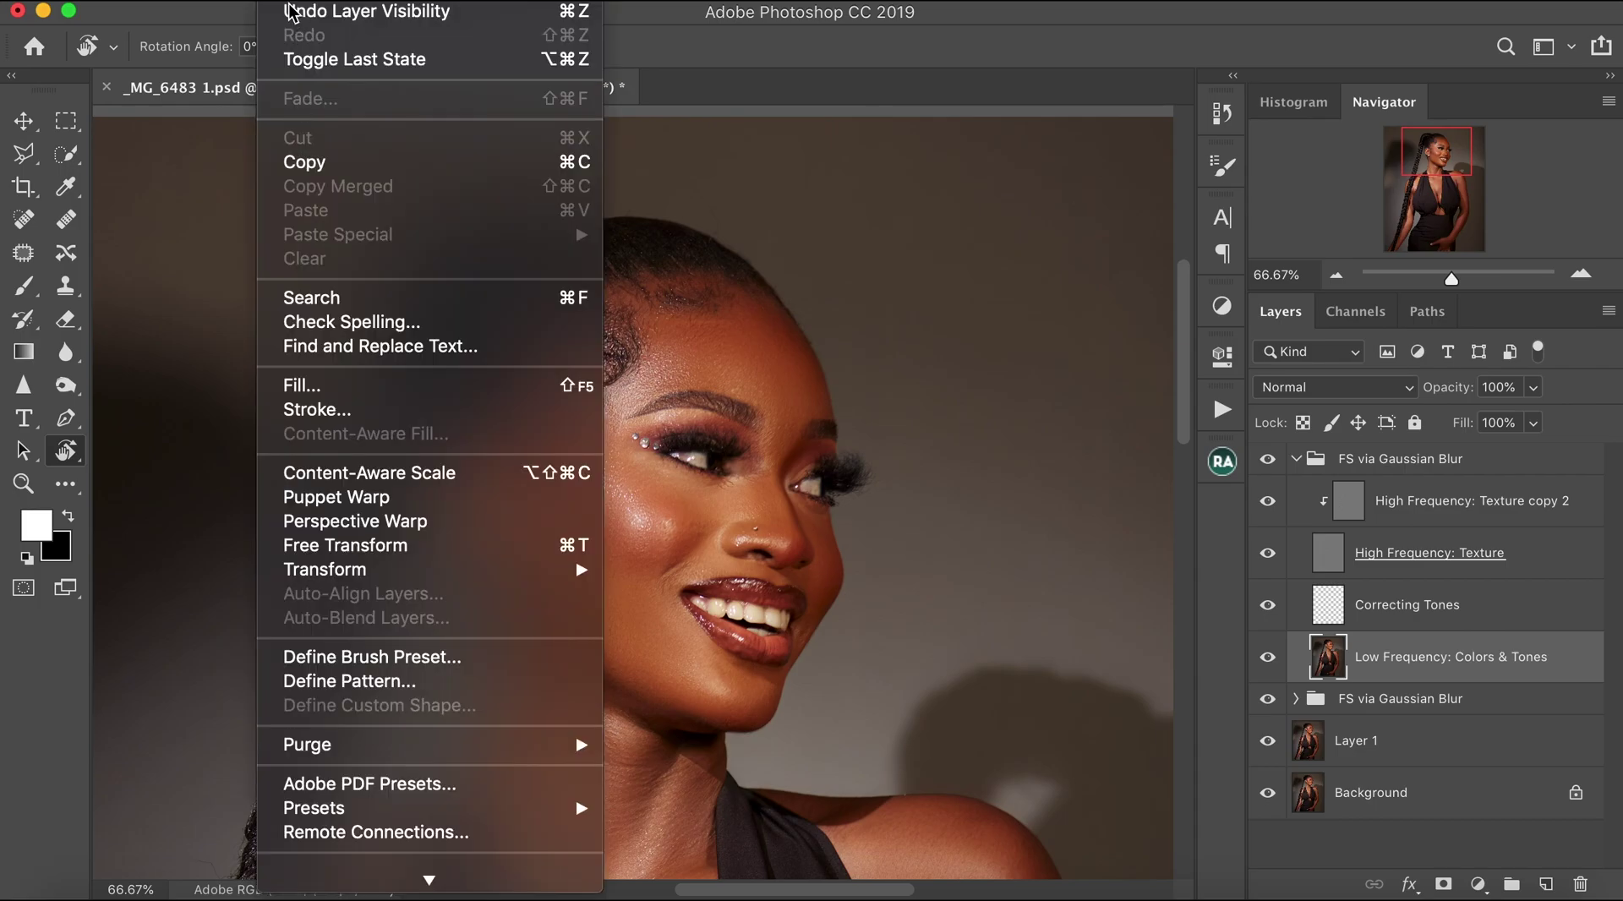
mouse_move(486, 742)
left_click(650, 795)
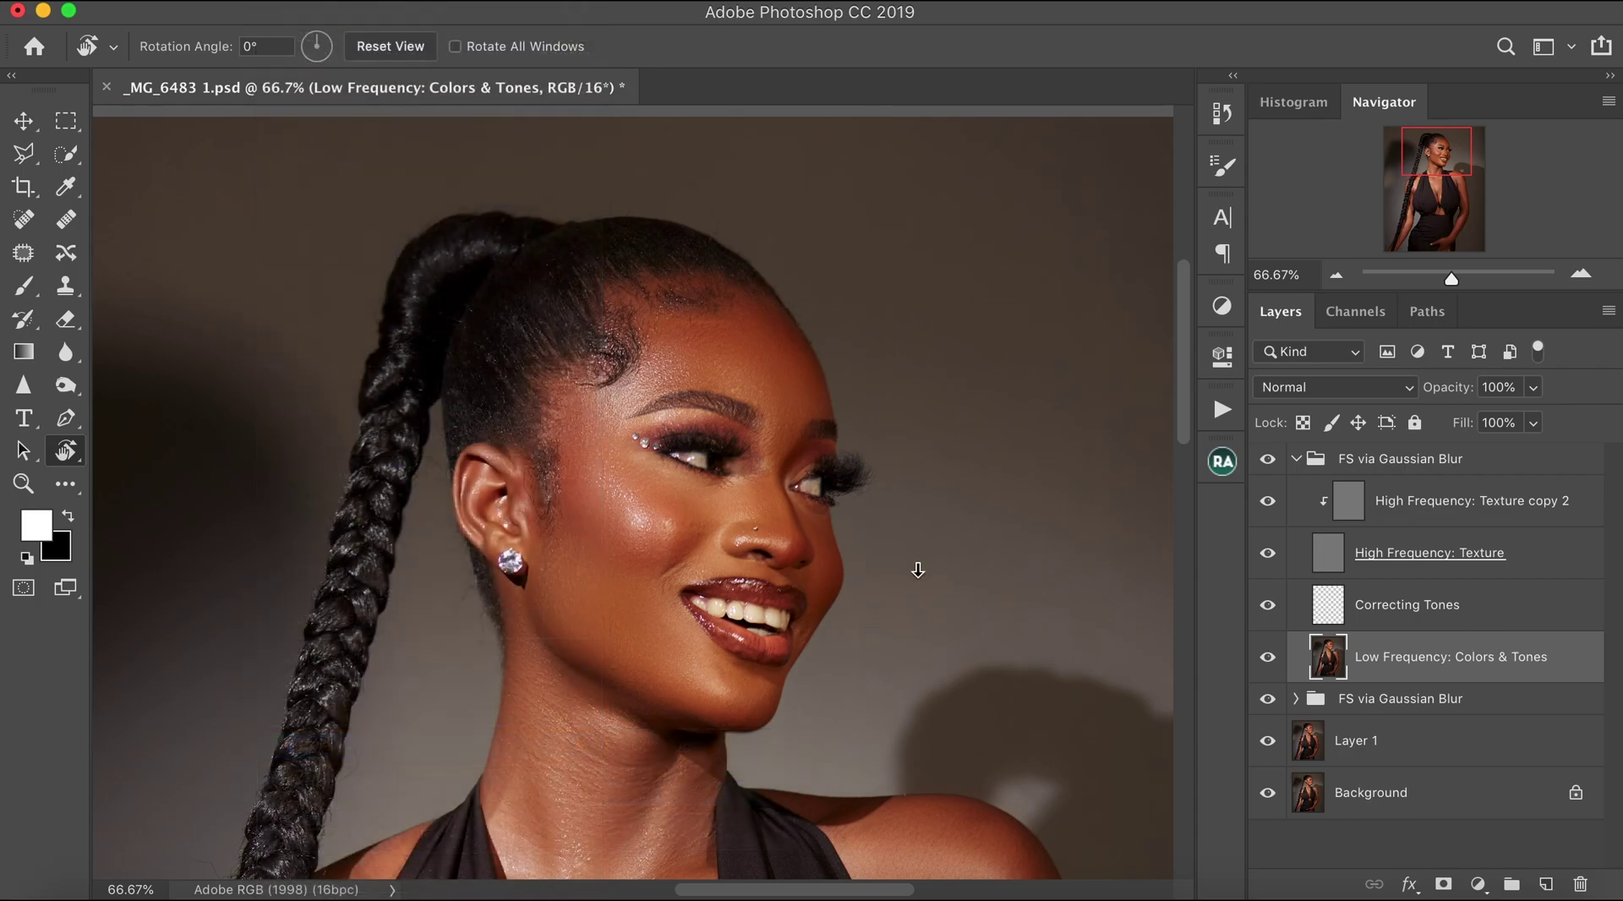
left_click(1018, 325)
Toggle the upper FS via Gaussian Blur group off and on to compare the retouch on the wider portrait.
left_click(23, 483)
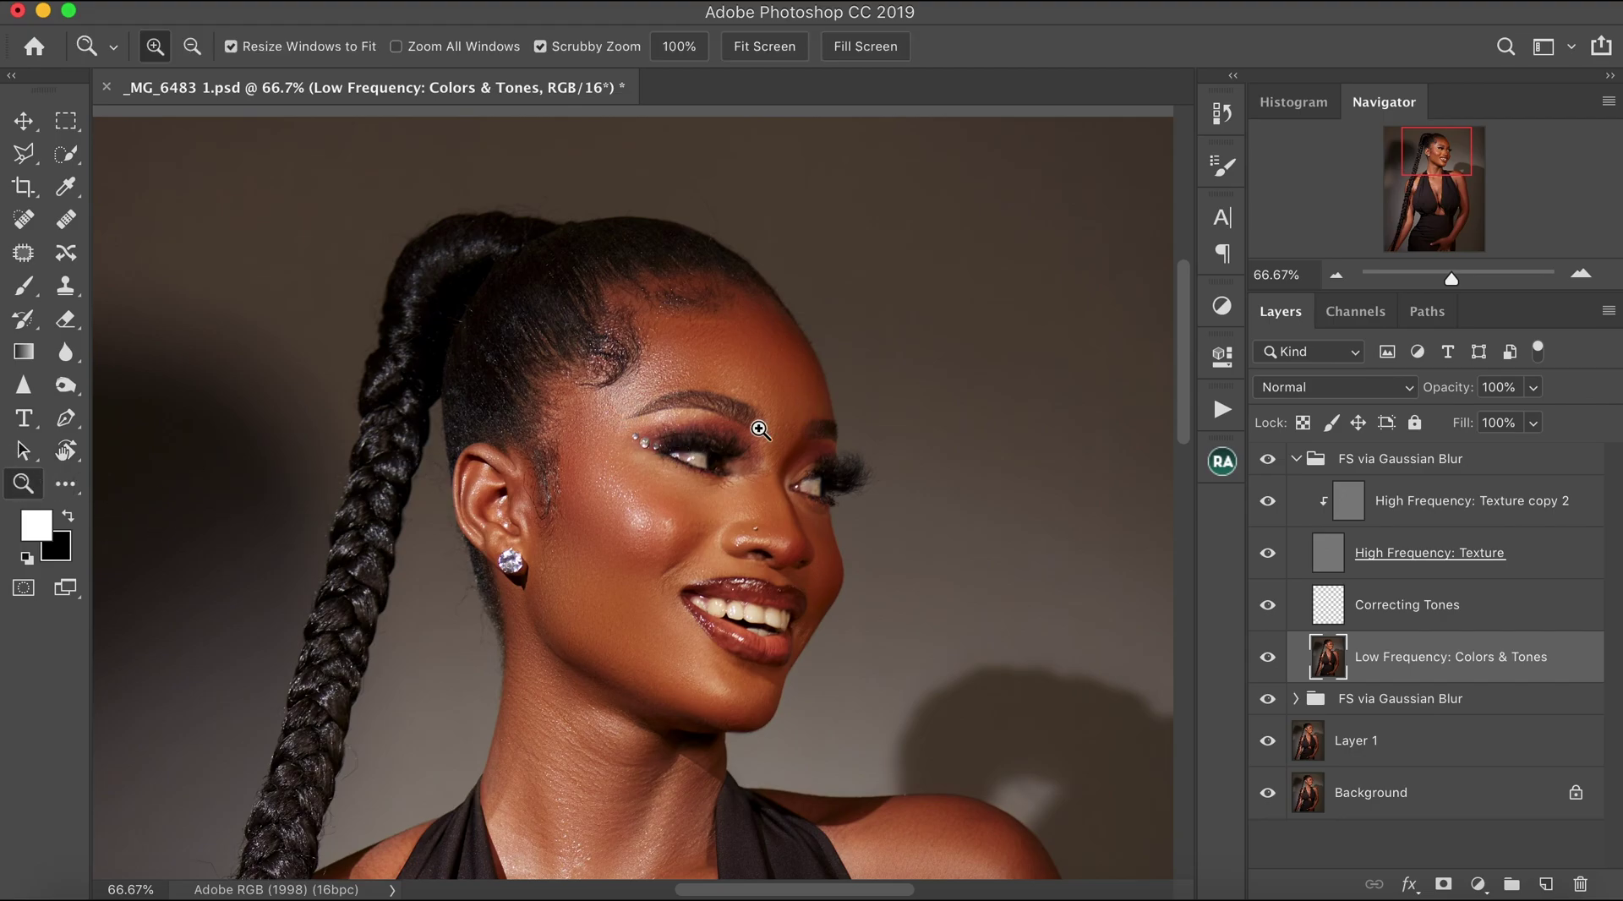
left_click_drag(642, 490, 611, 499)
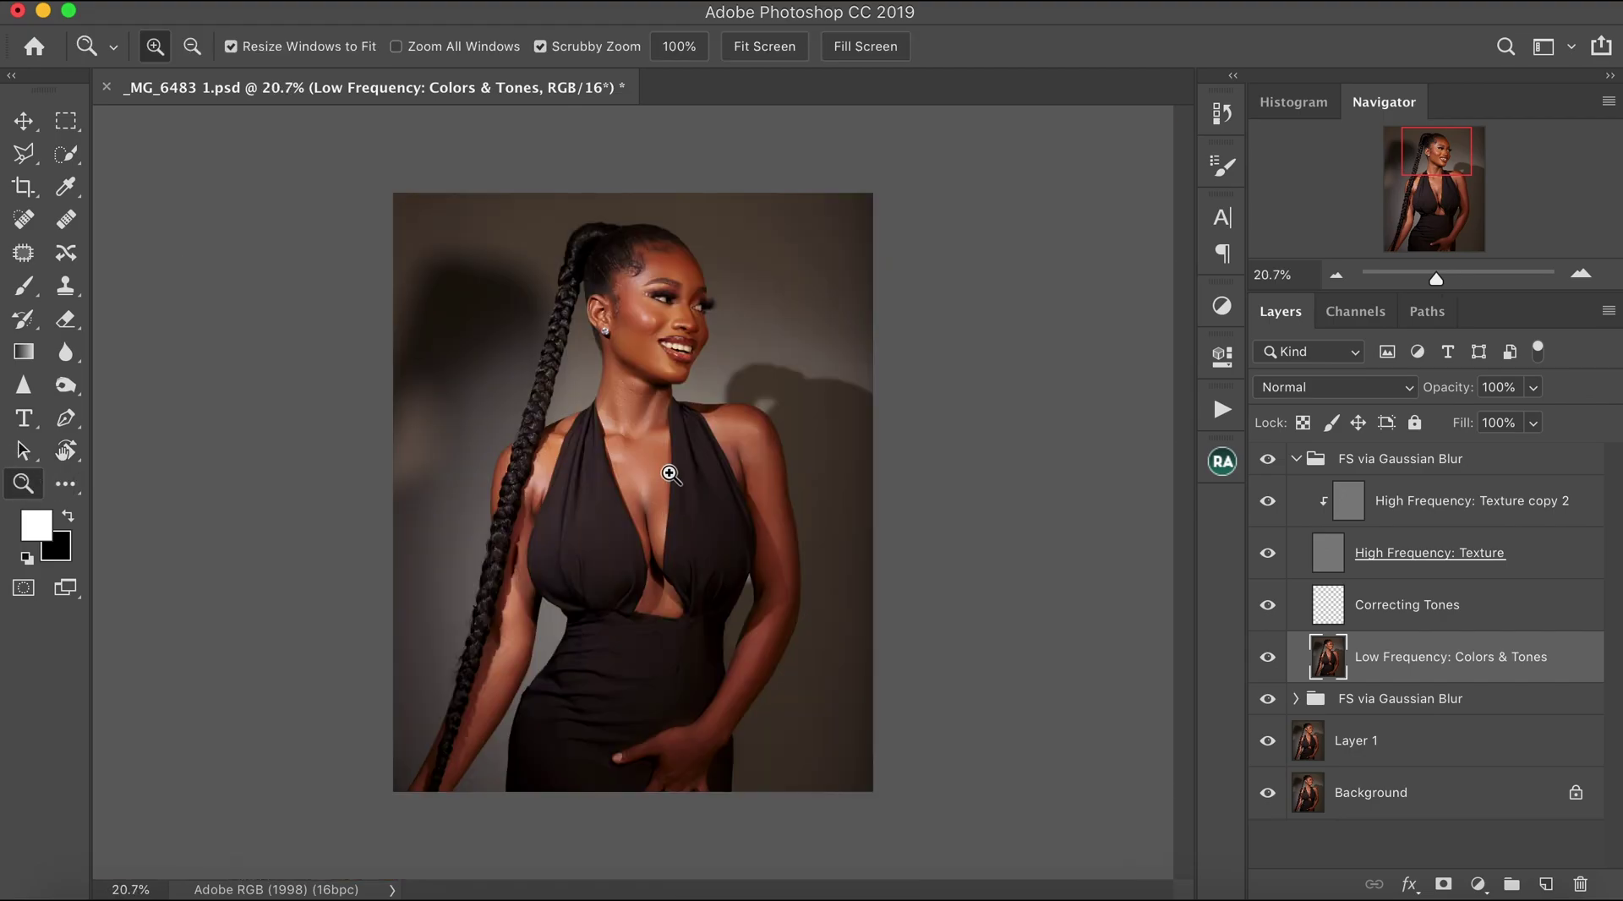
left_click_drag(663, 352, 676, 350)
left_click(677, 350)
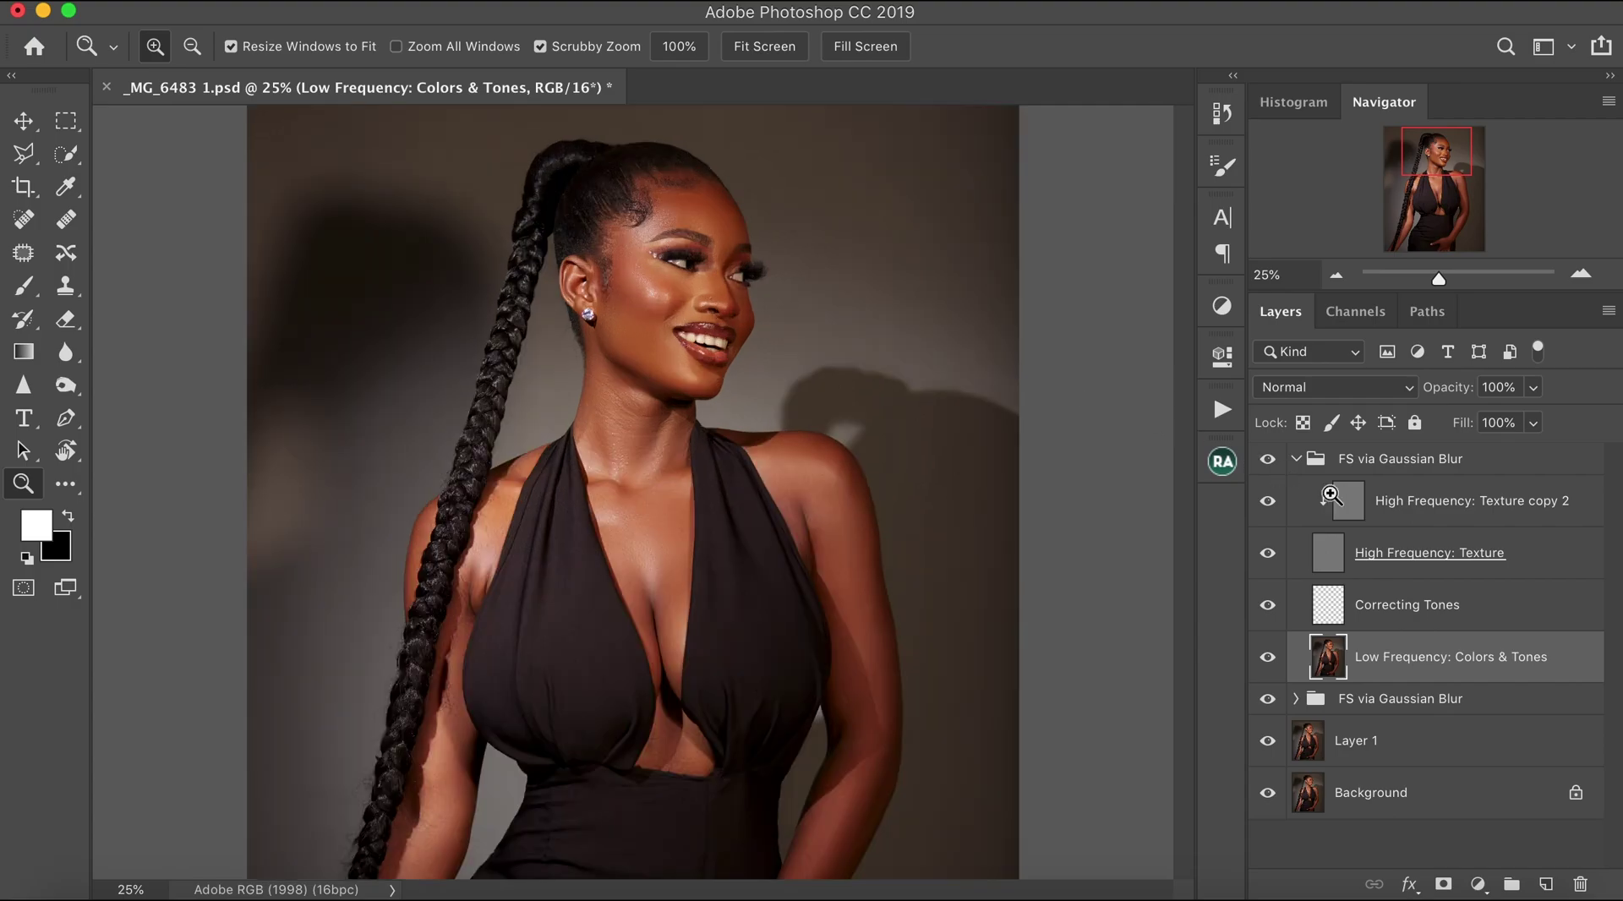
key("super+equal")
left_click(1296, 459)
left_click(1268, 461)
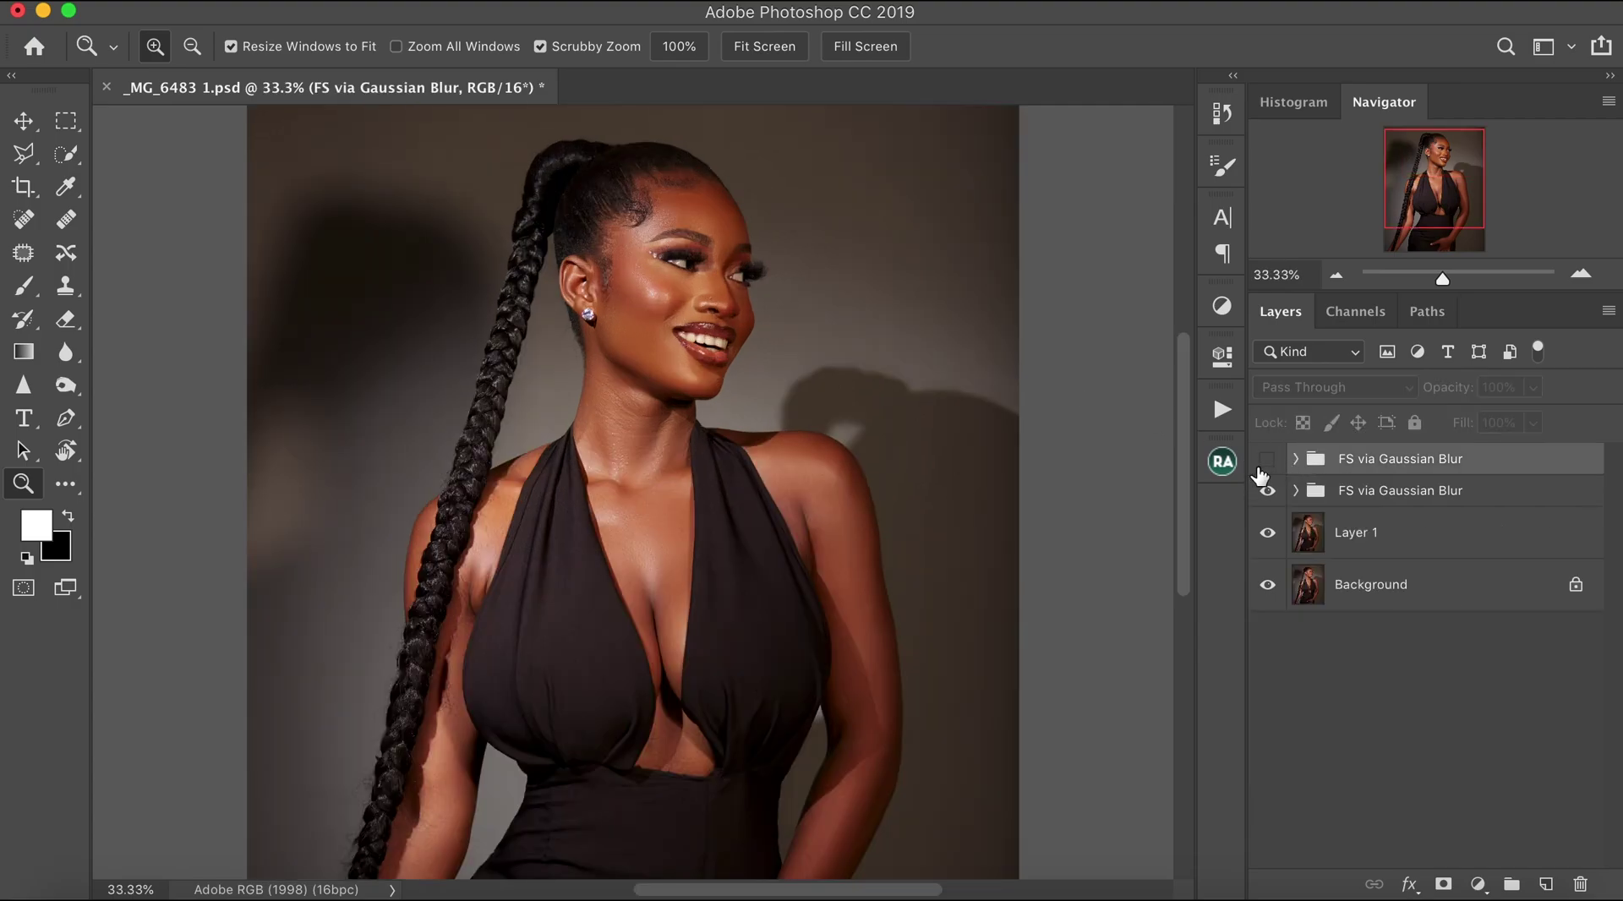
left_click(1268, 461)
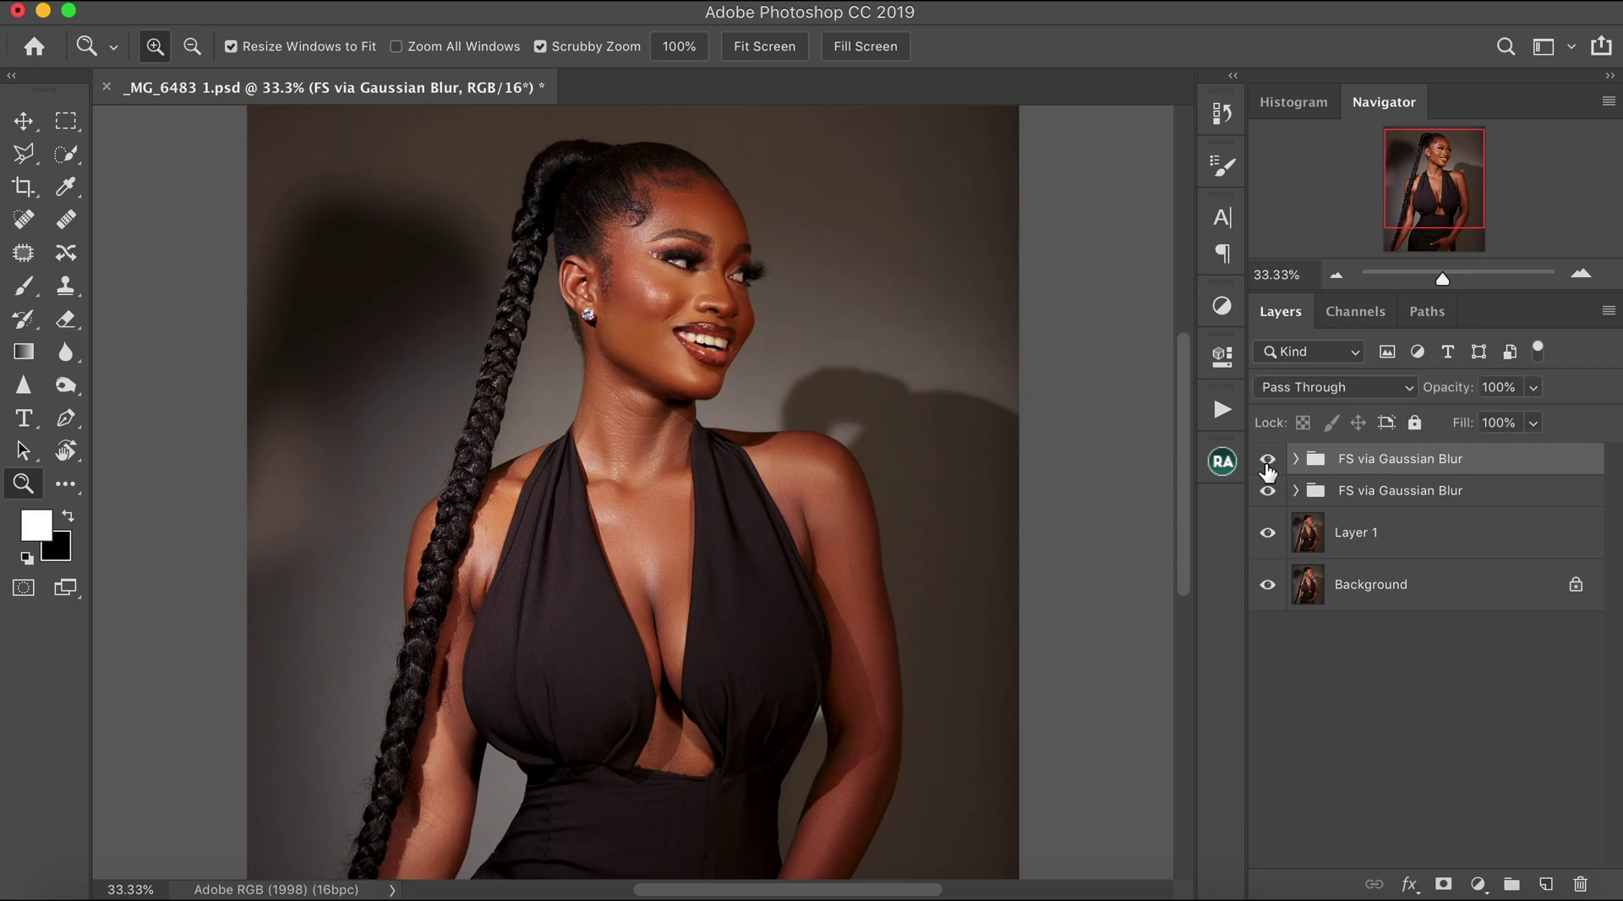
left_click(1295, 458)
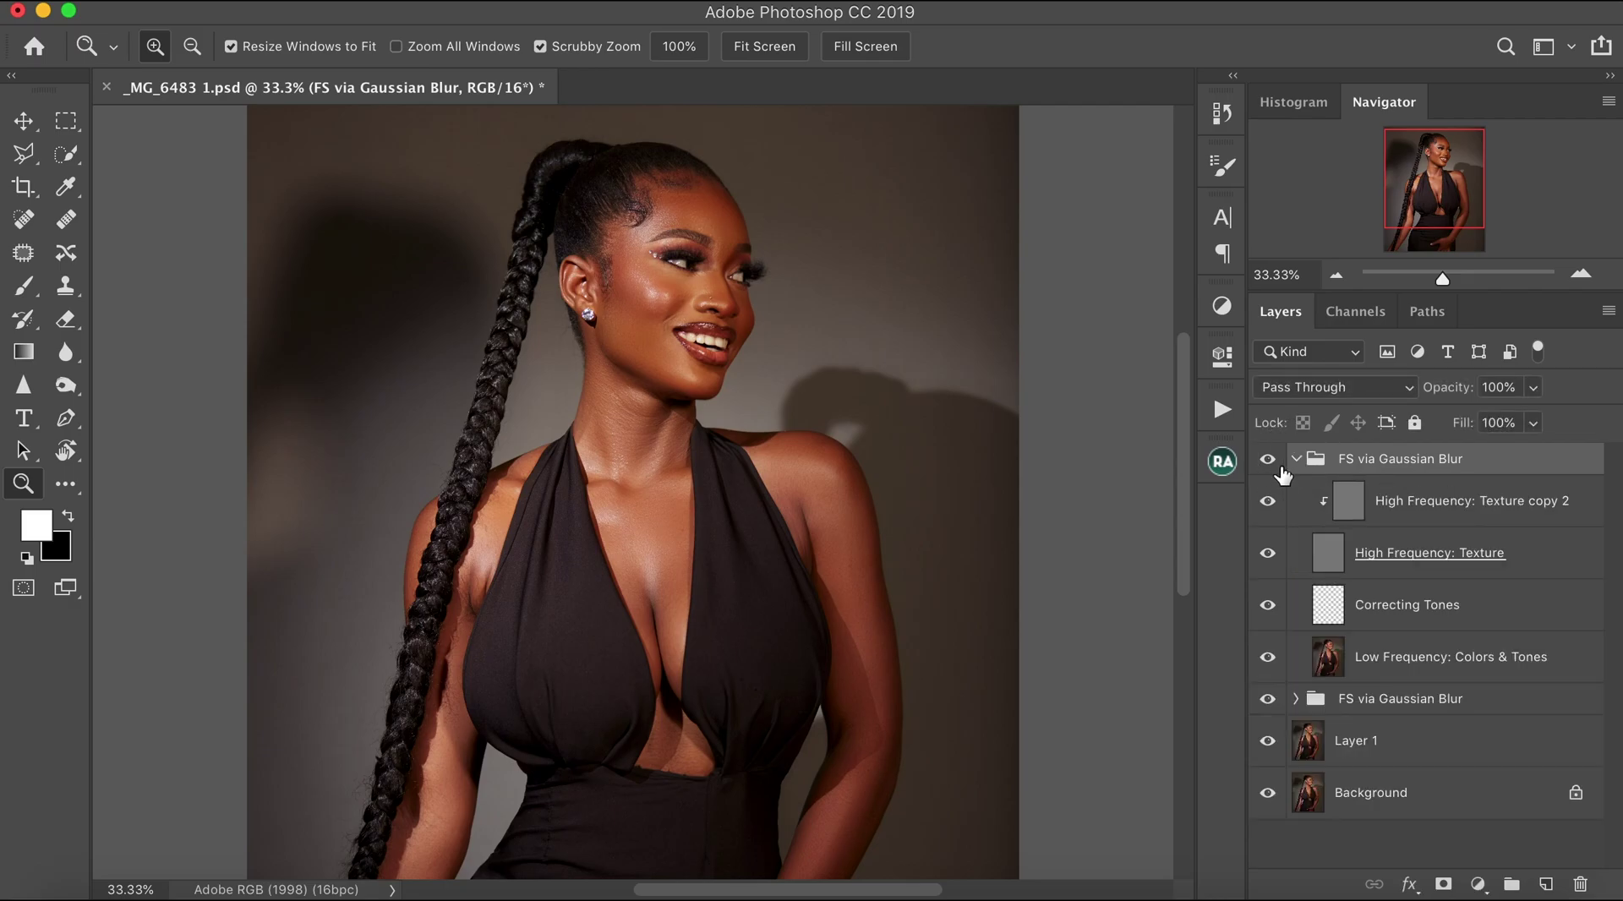
Compare the face close up with the upper frequency separation group hidden and shown.
left_click(676, 207)
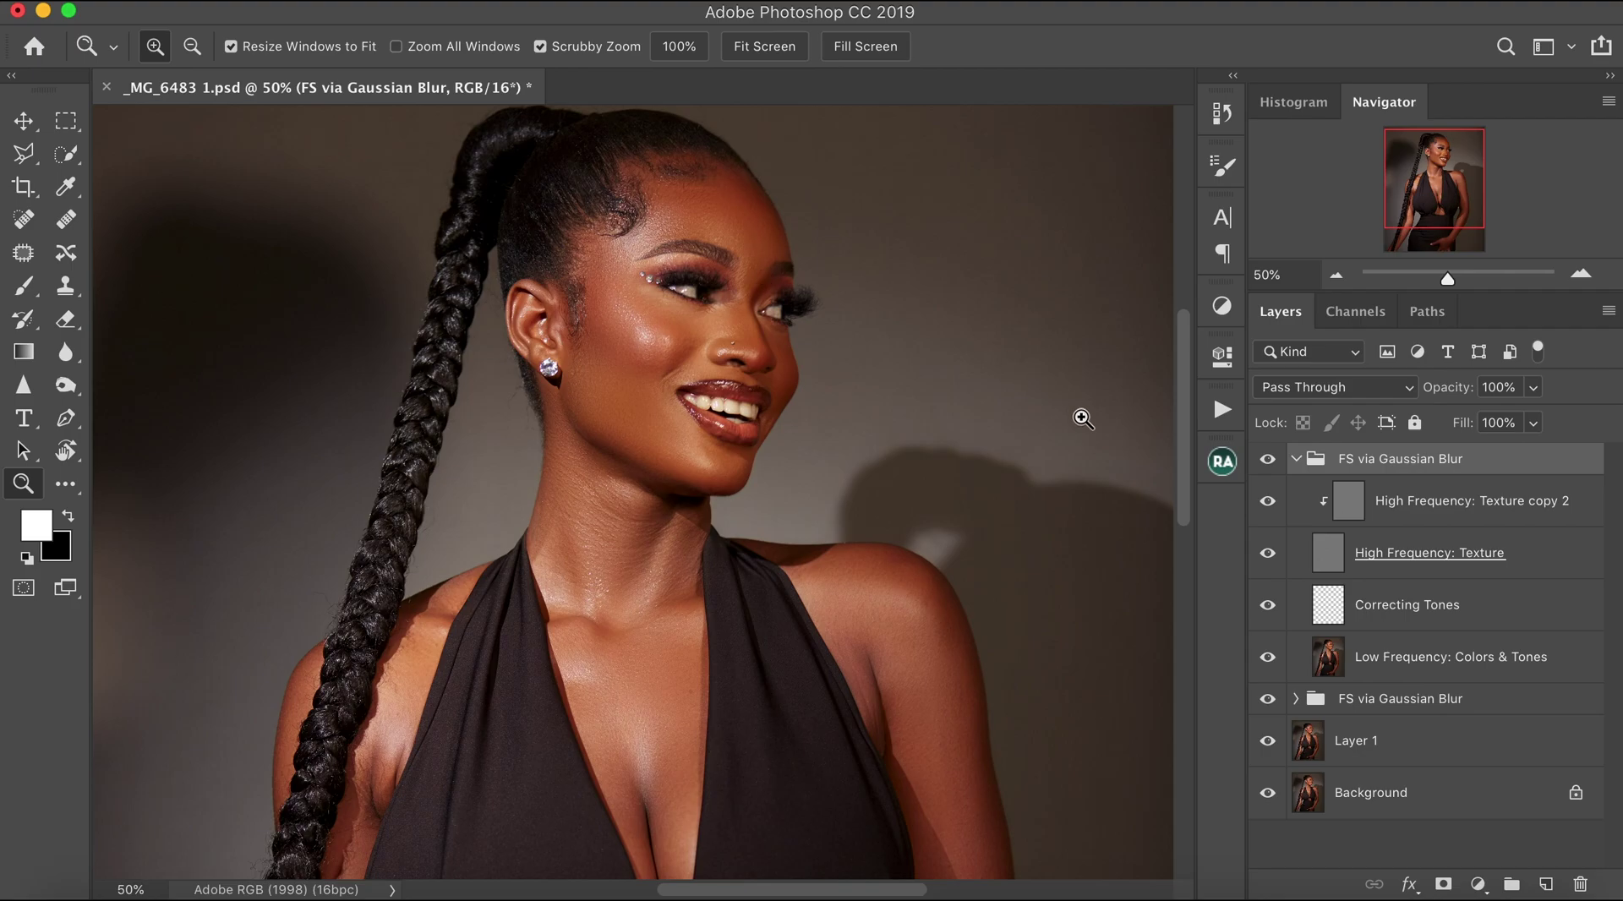
left_click(913, 398)
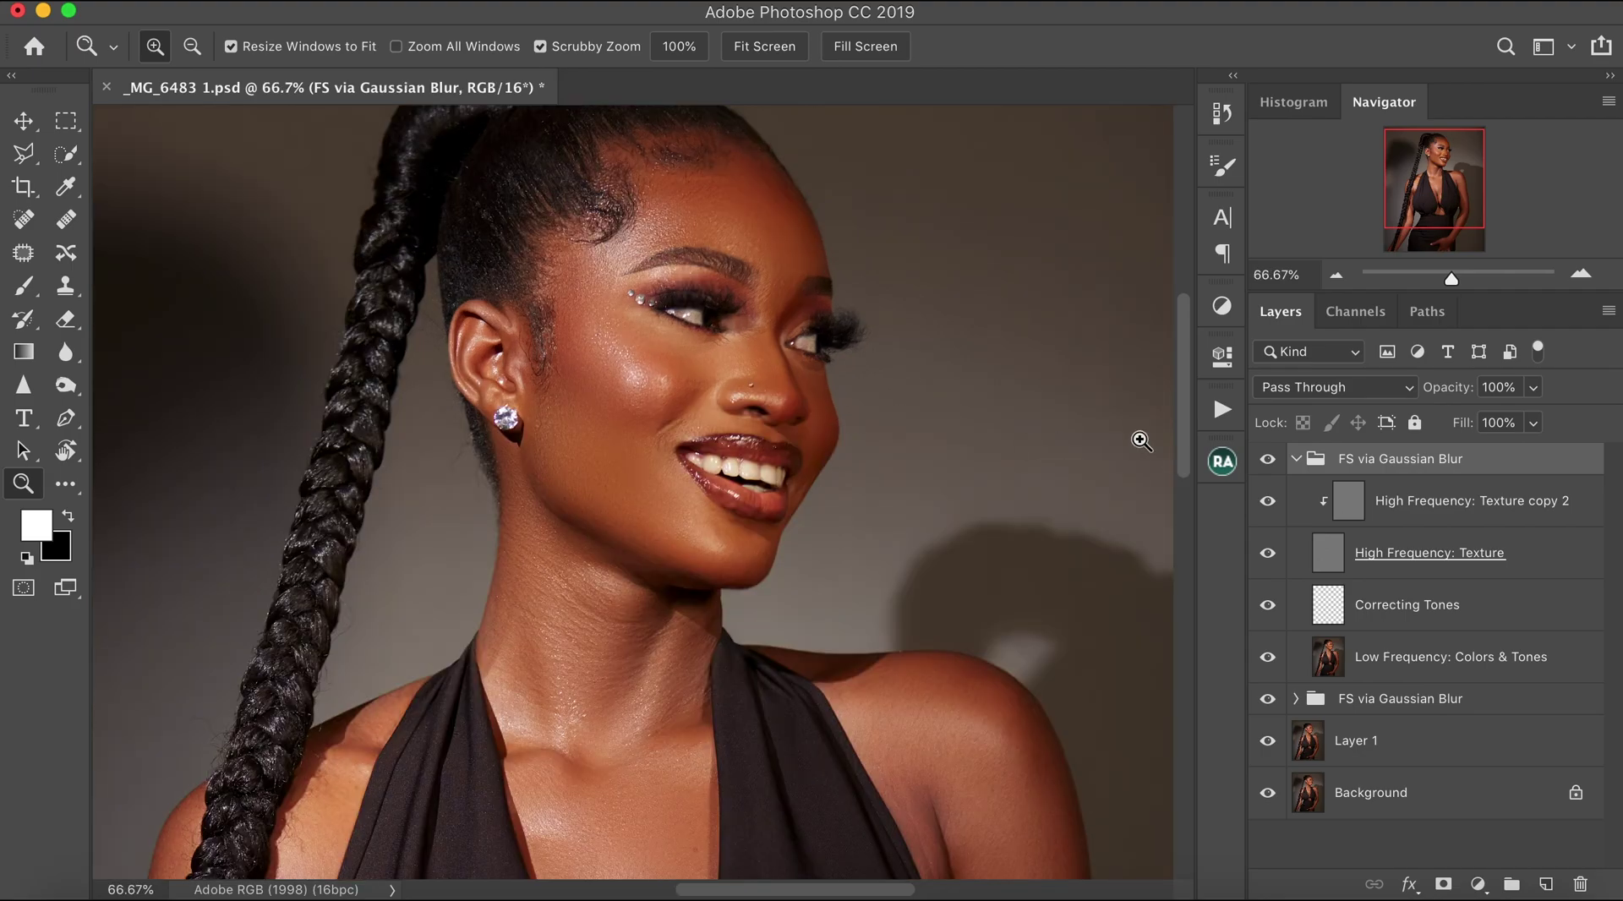
left_click(1268, 502)
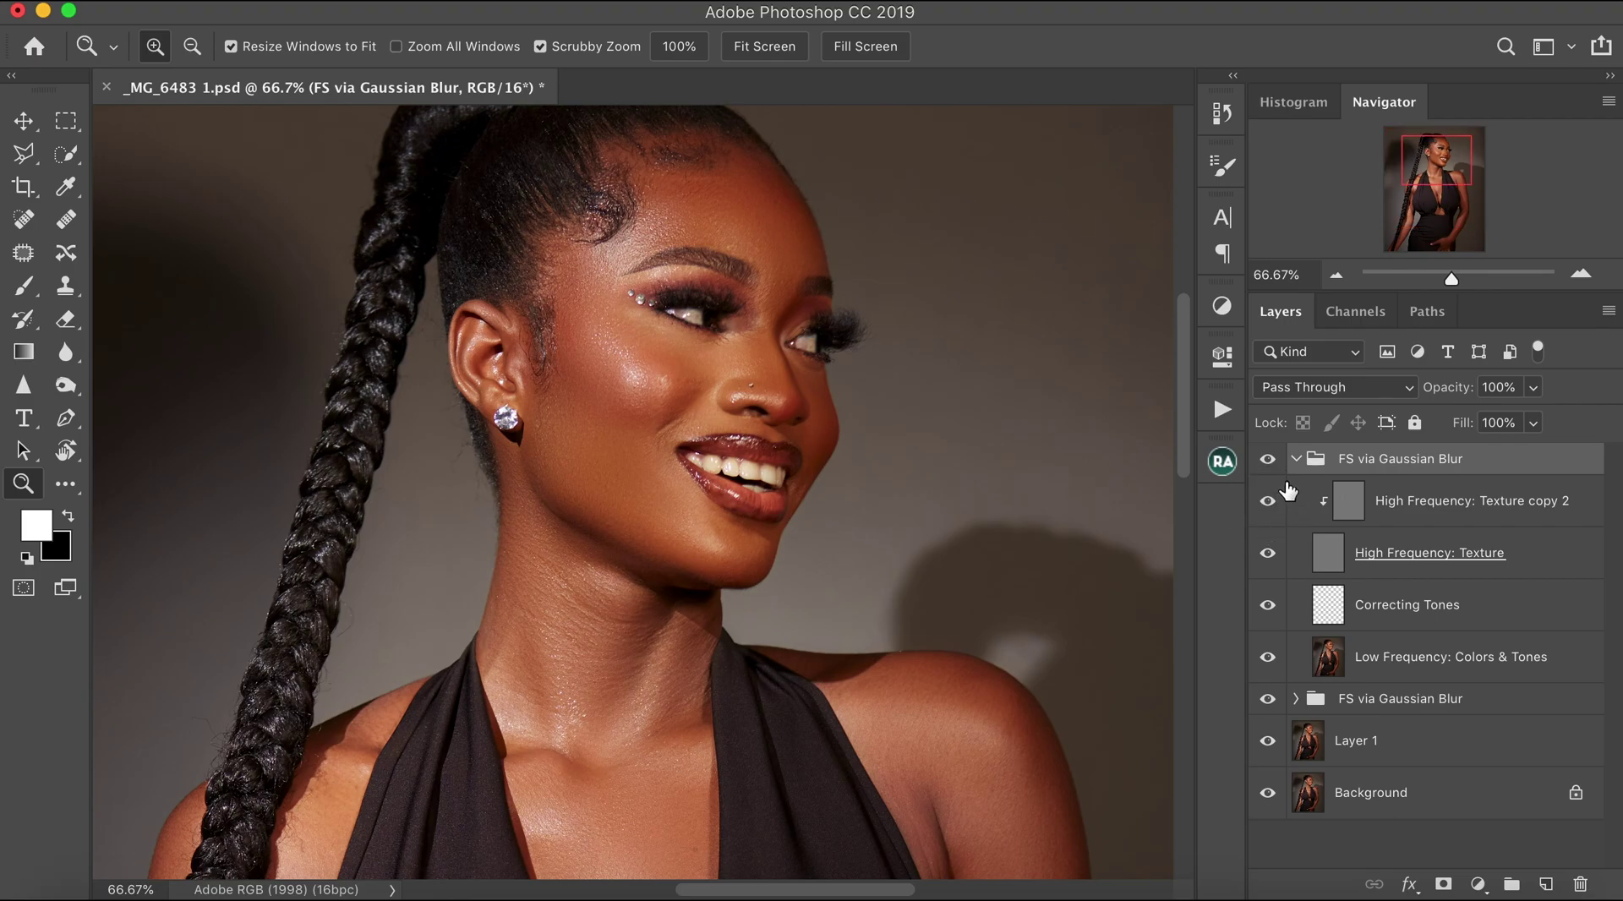
left_click(1267, 461)
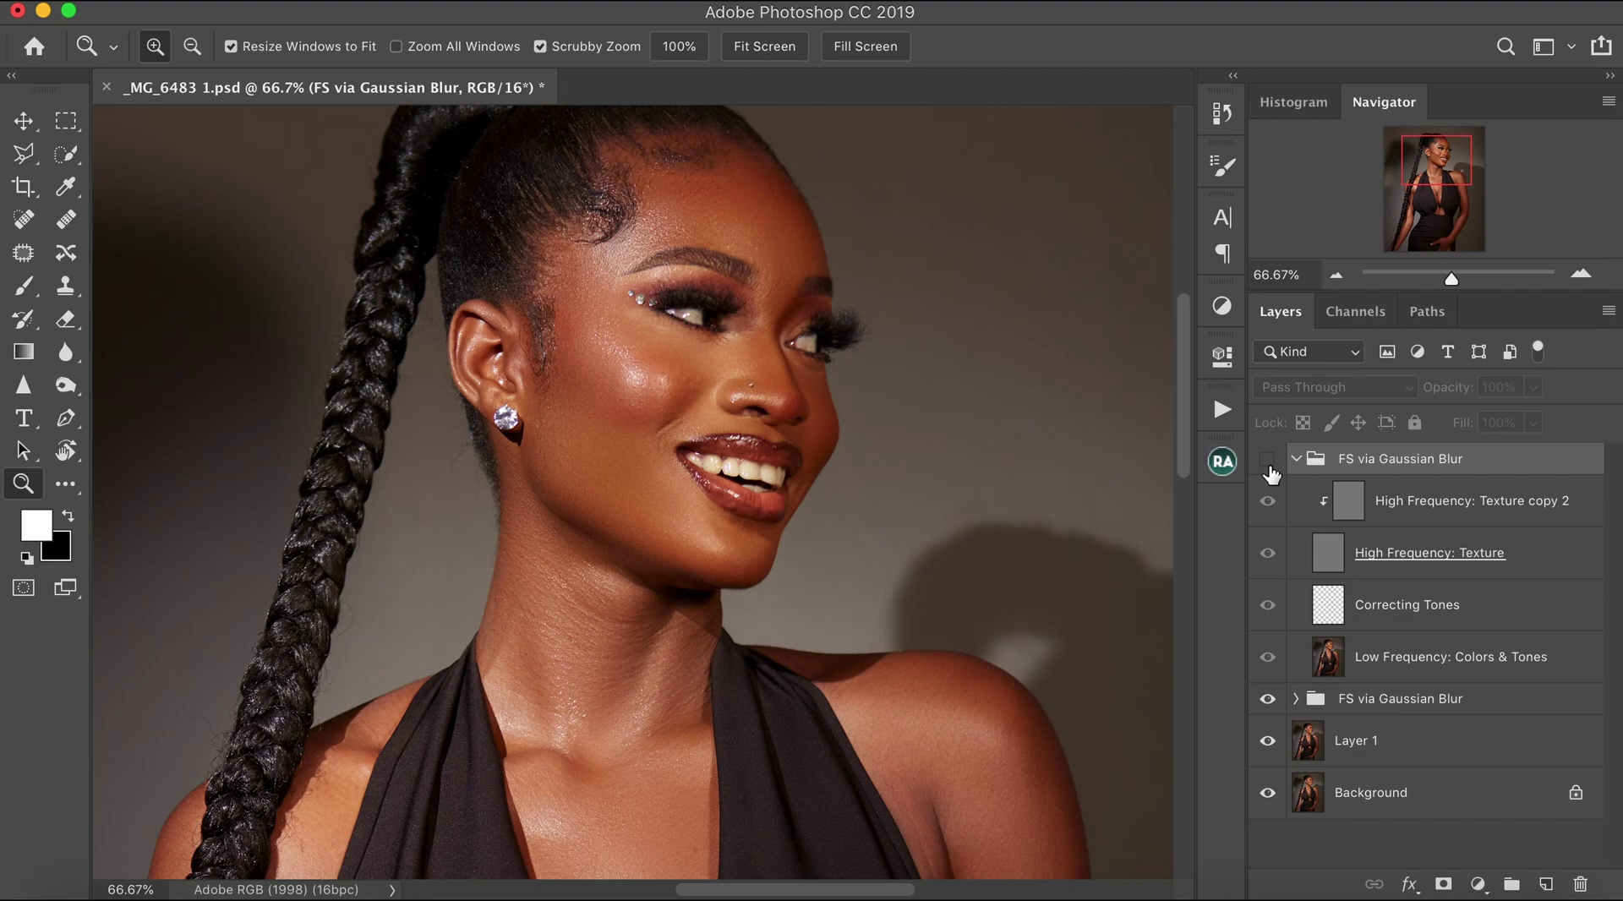
left_click(1269, 463)
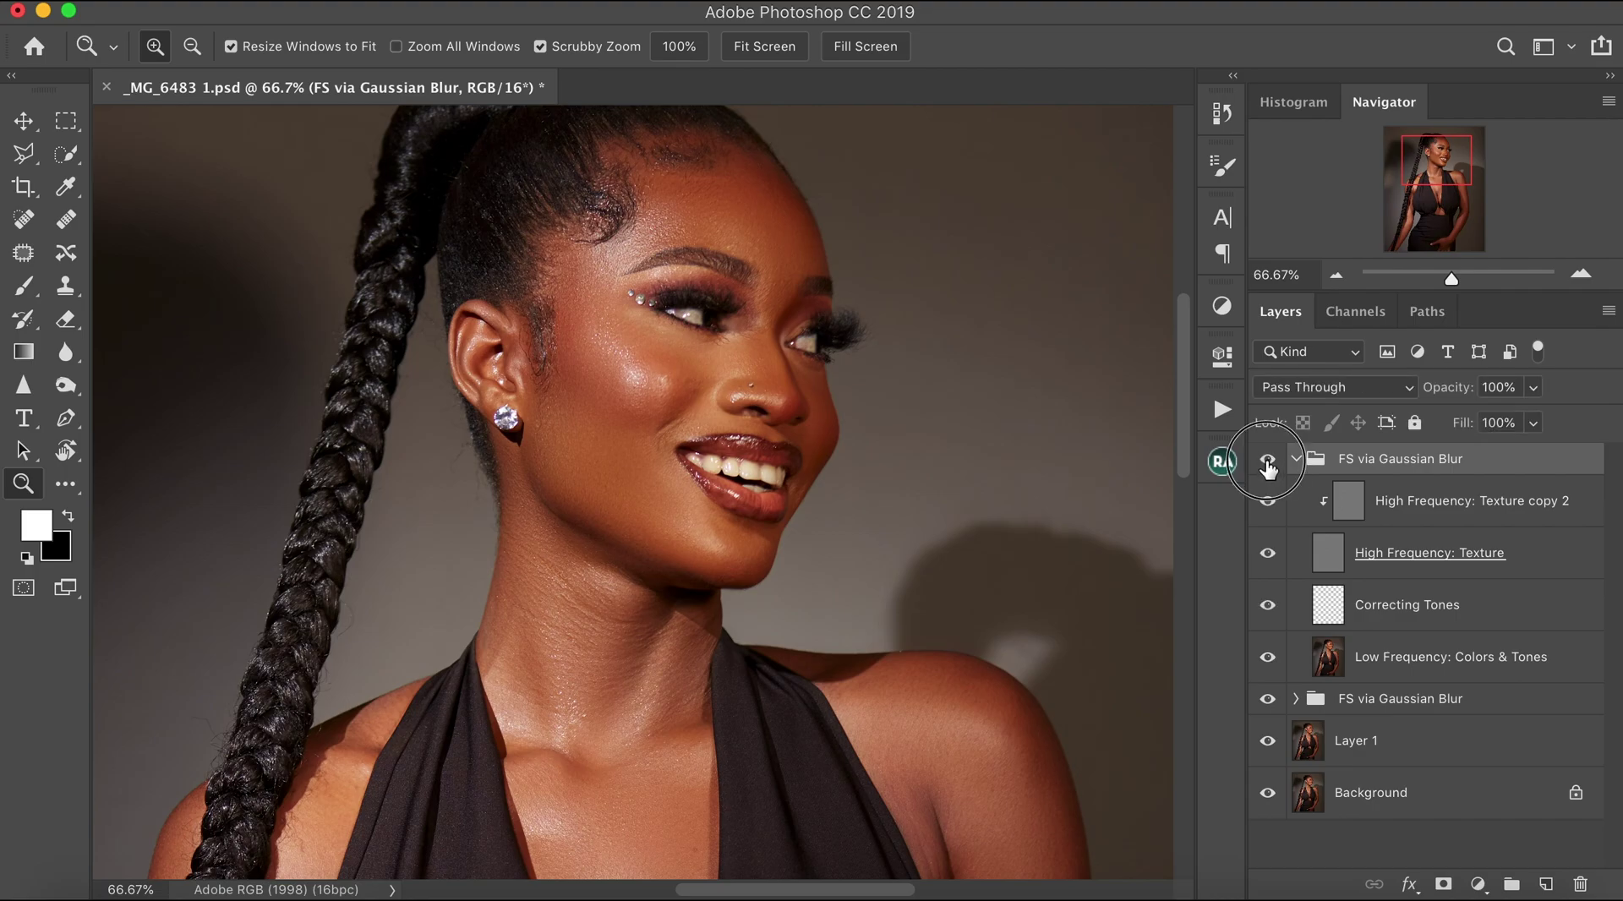
left_click(1267, 460)
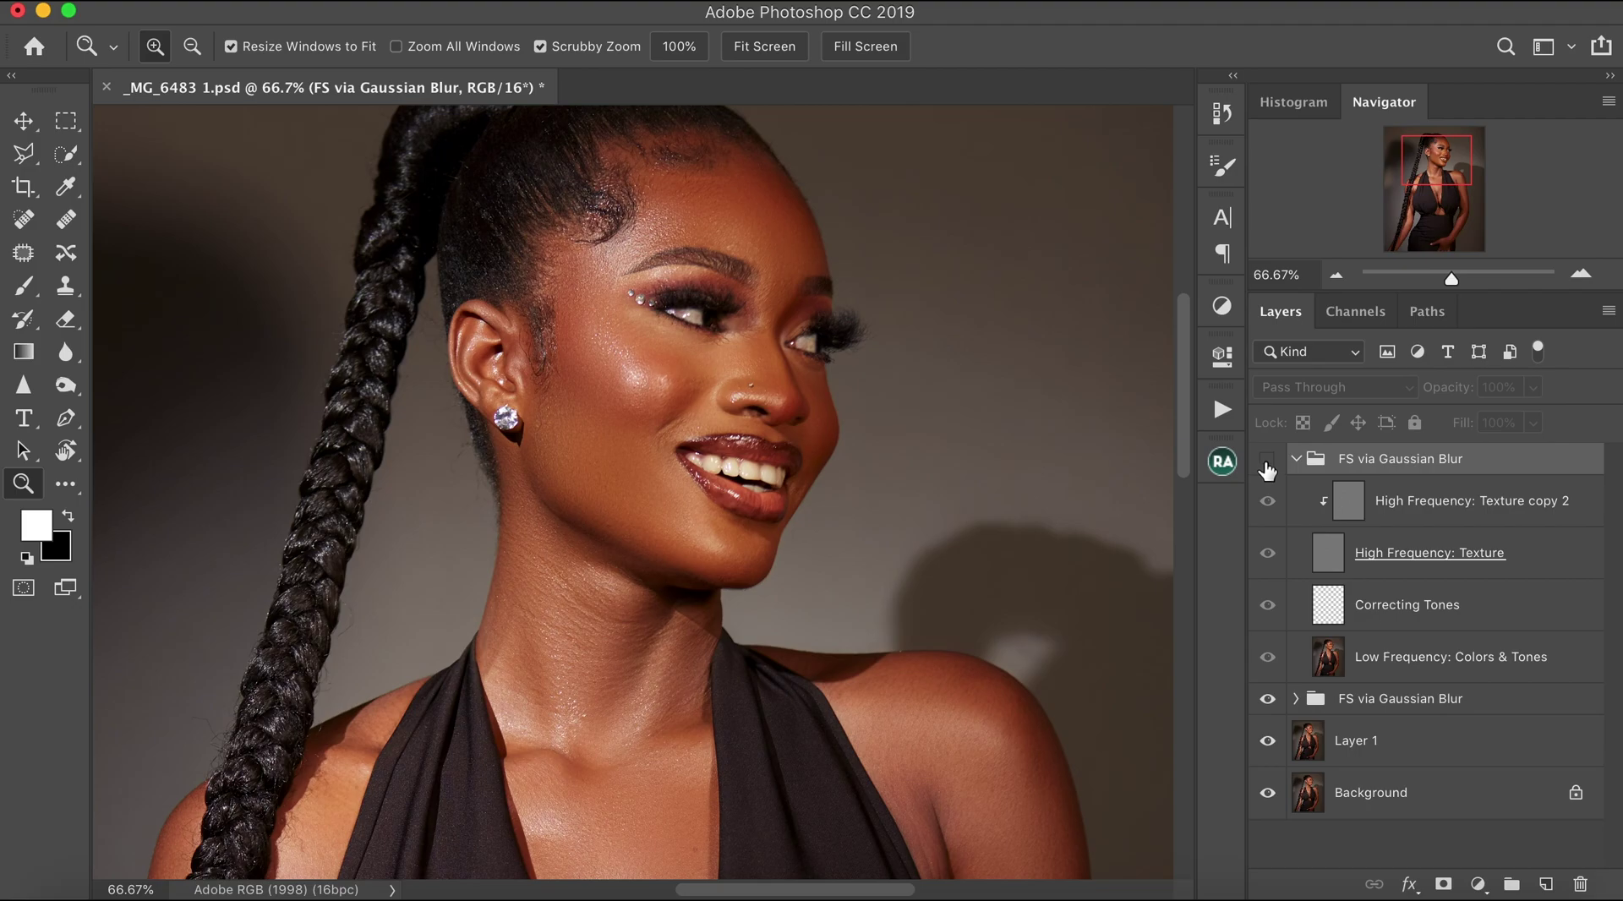
left_click(1267, 460)
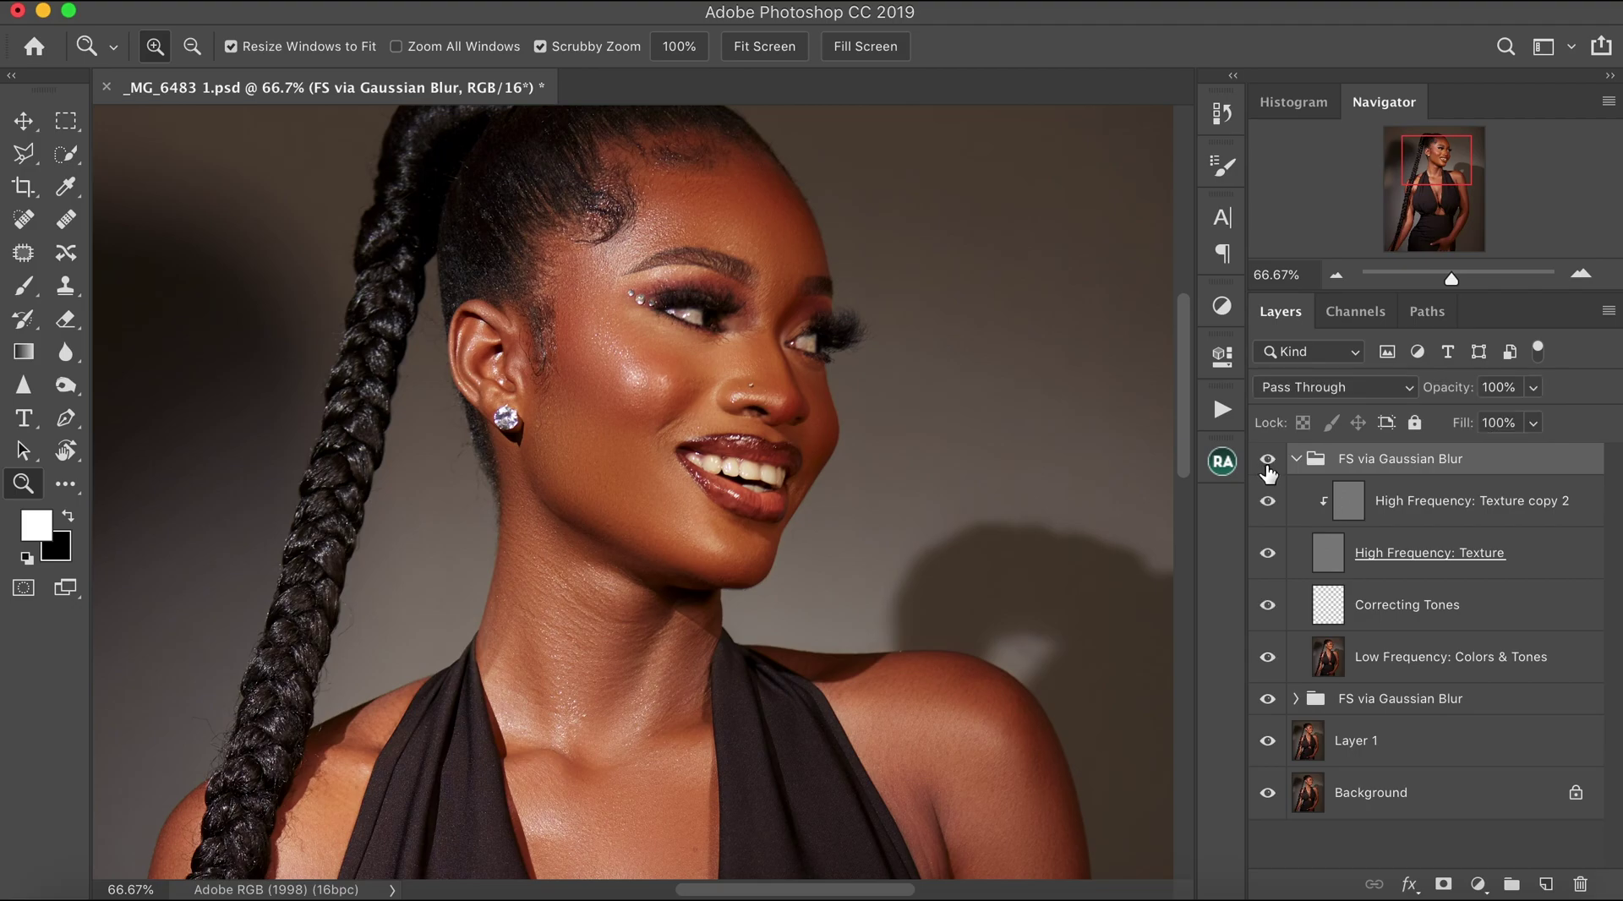
Hide the upper group's two high frequency layers and activate Low Frequency: Colors & Tones with the Mixer Brush.
left_click(1267, 501)
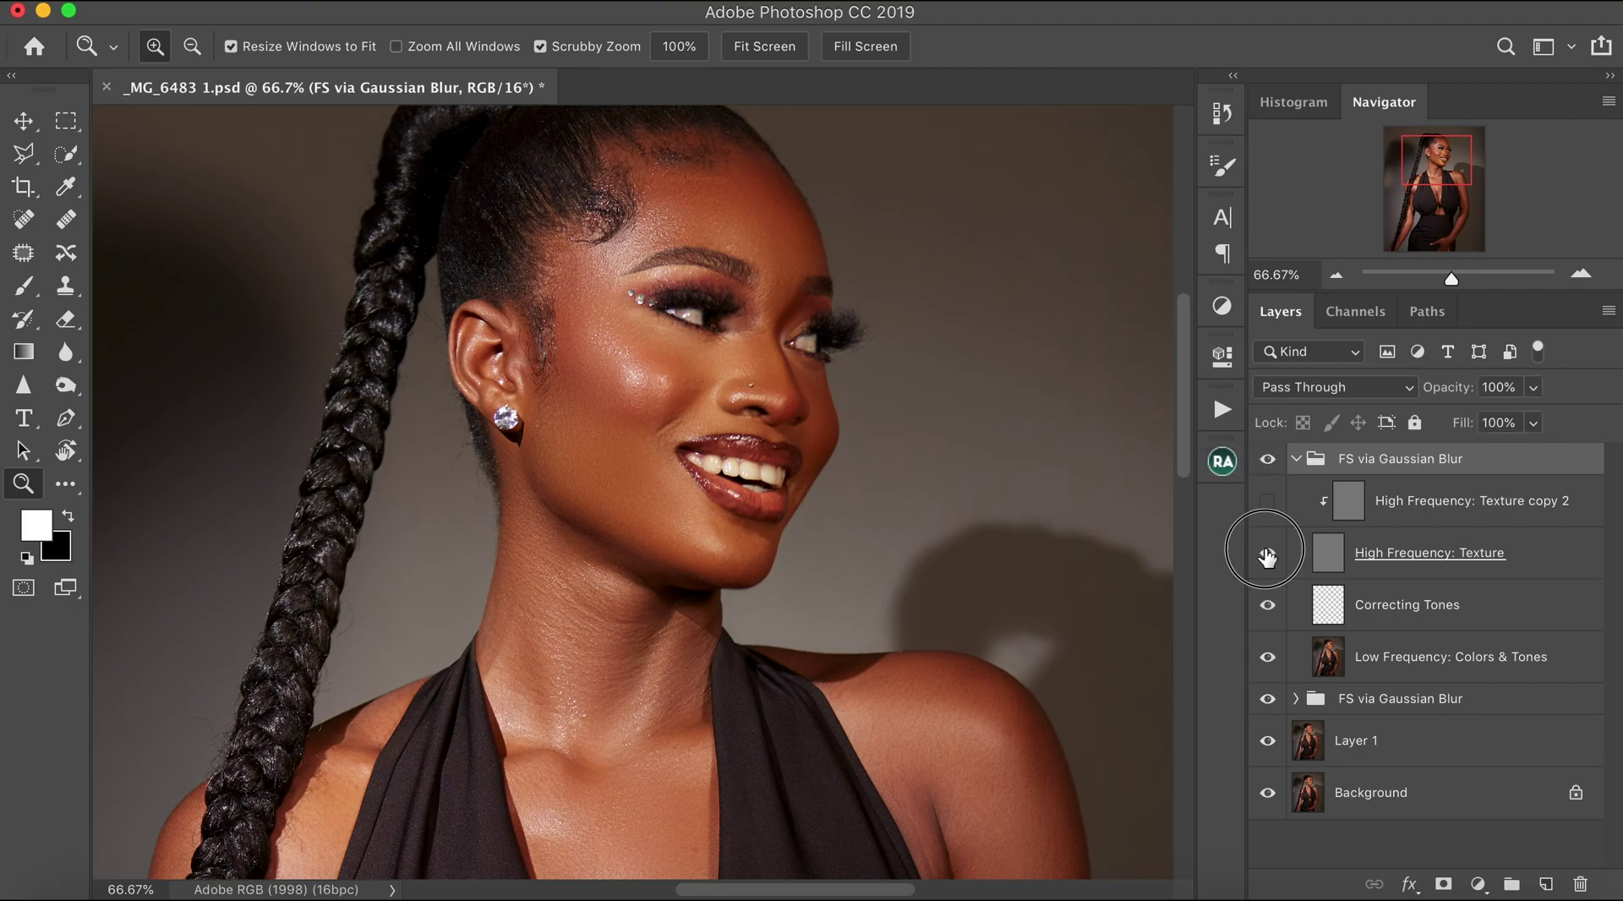
key("super+comma")
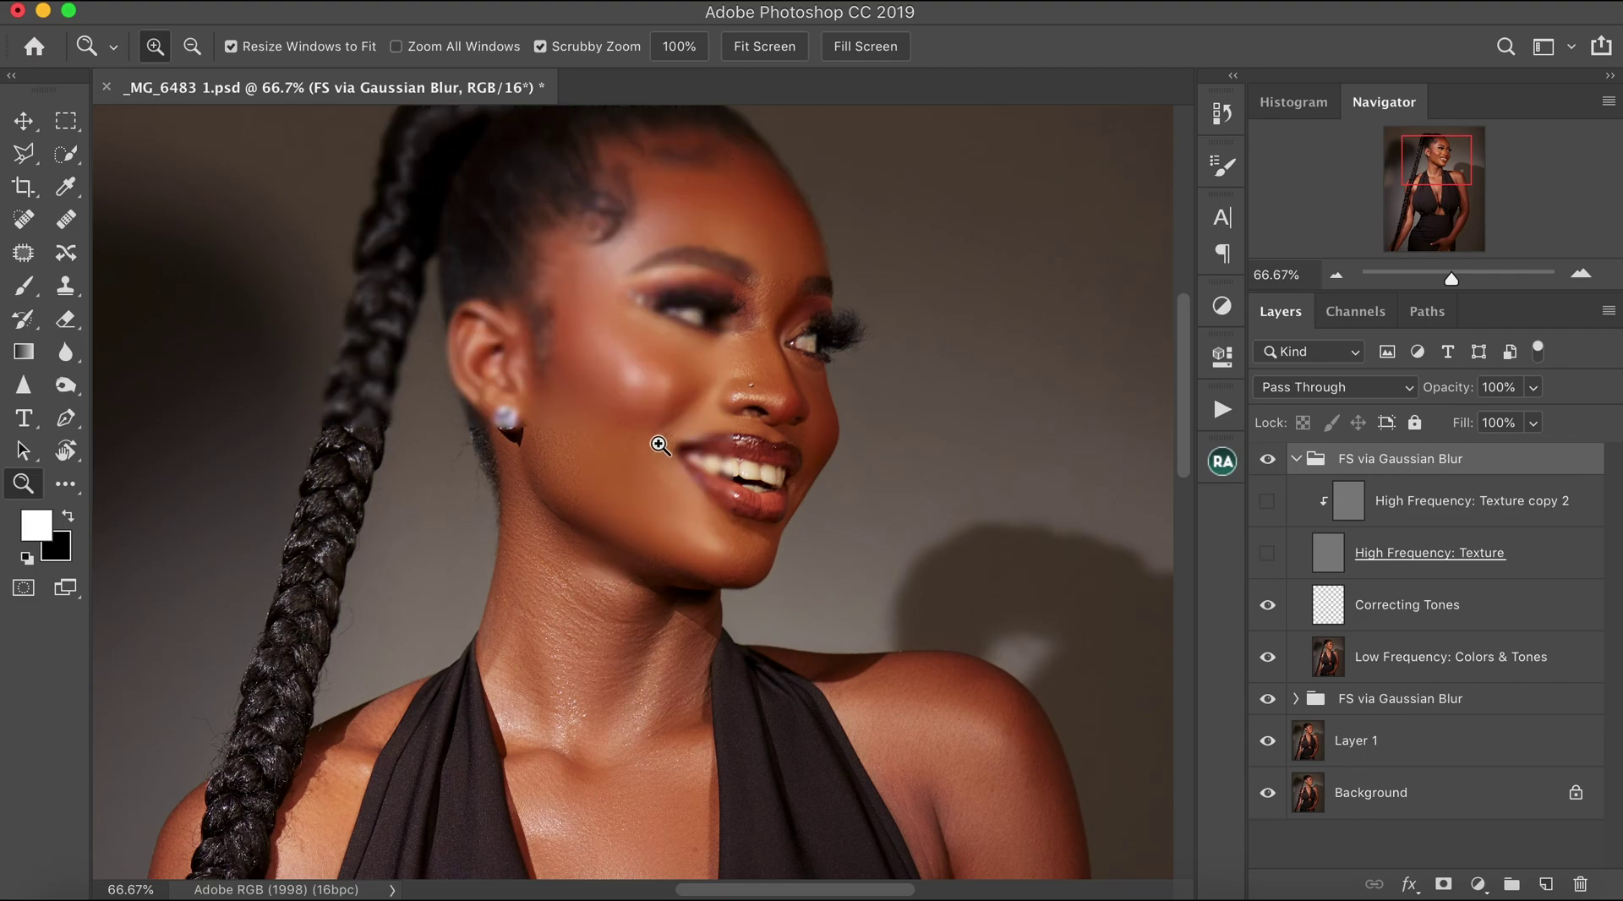
left_click_drag(734, 432, 683, 496)
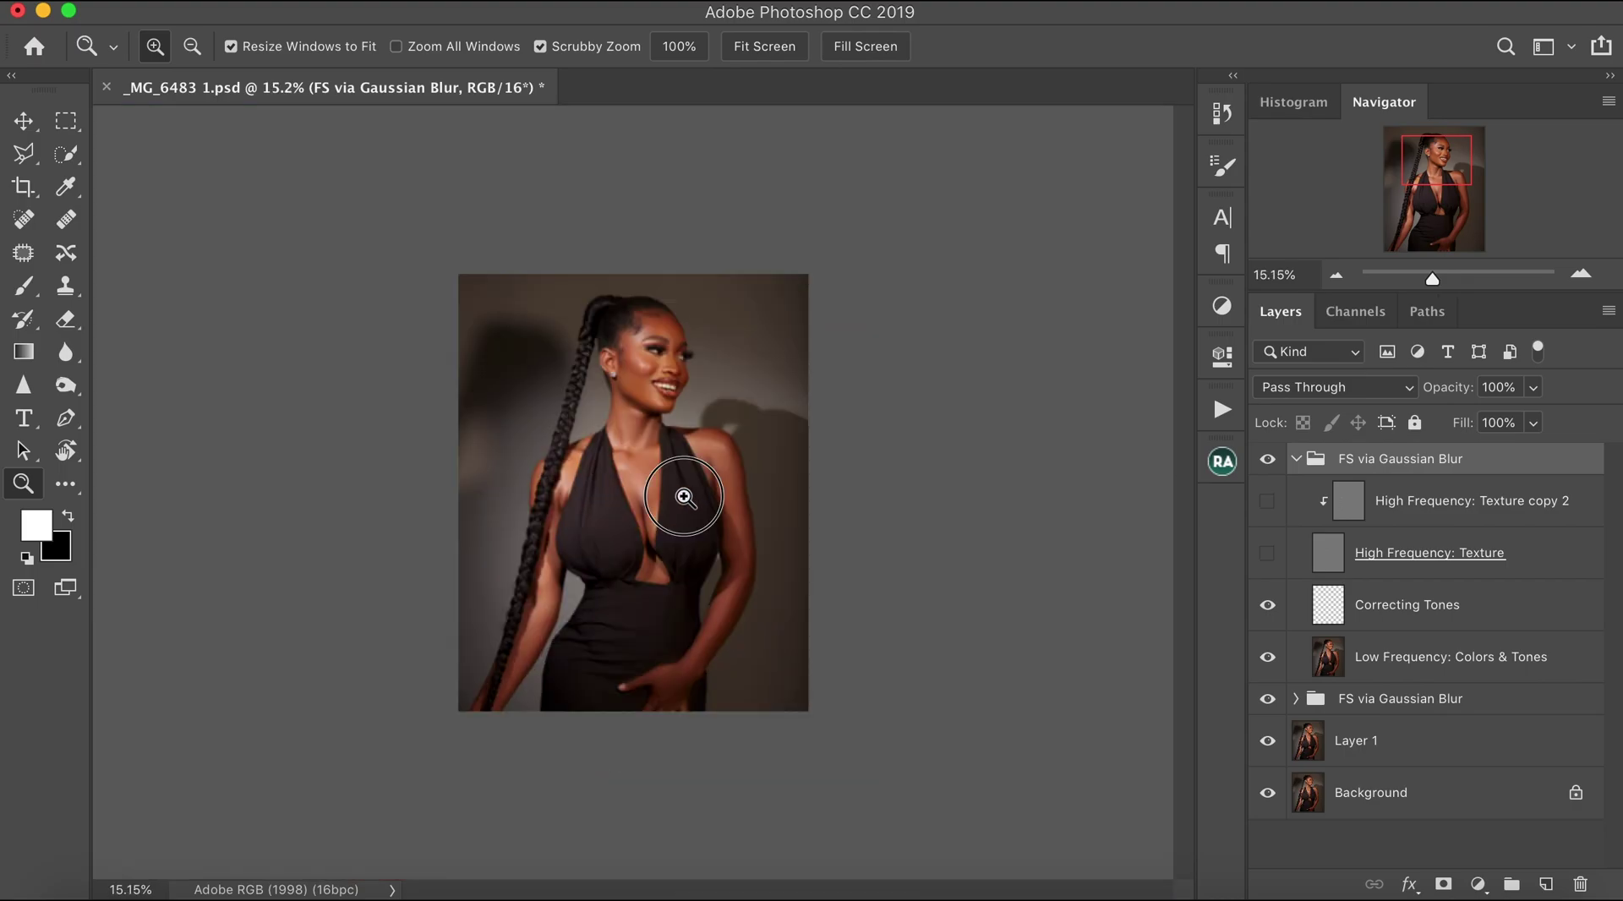
left_click(670, 485)
key("super+equal")
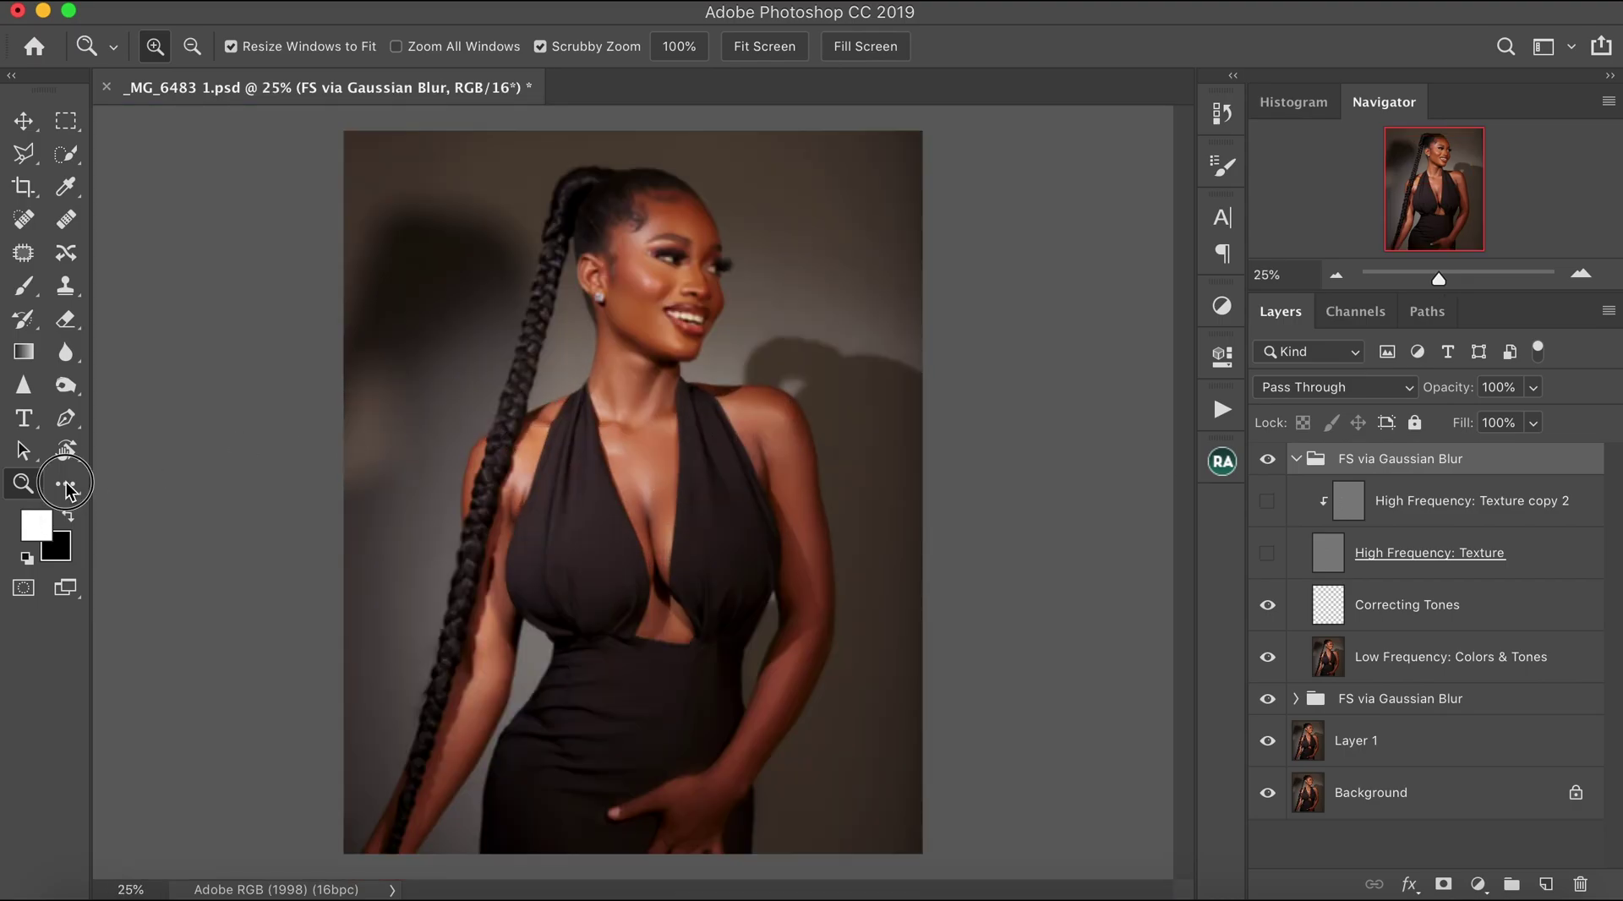
key("b")
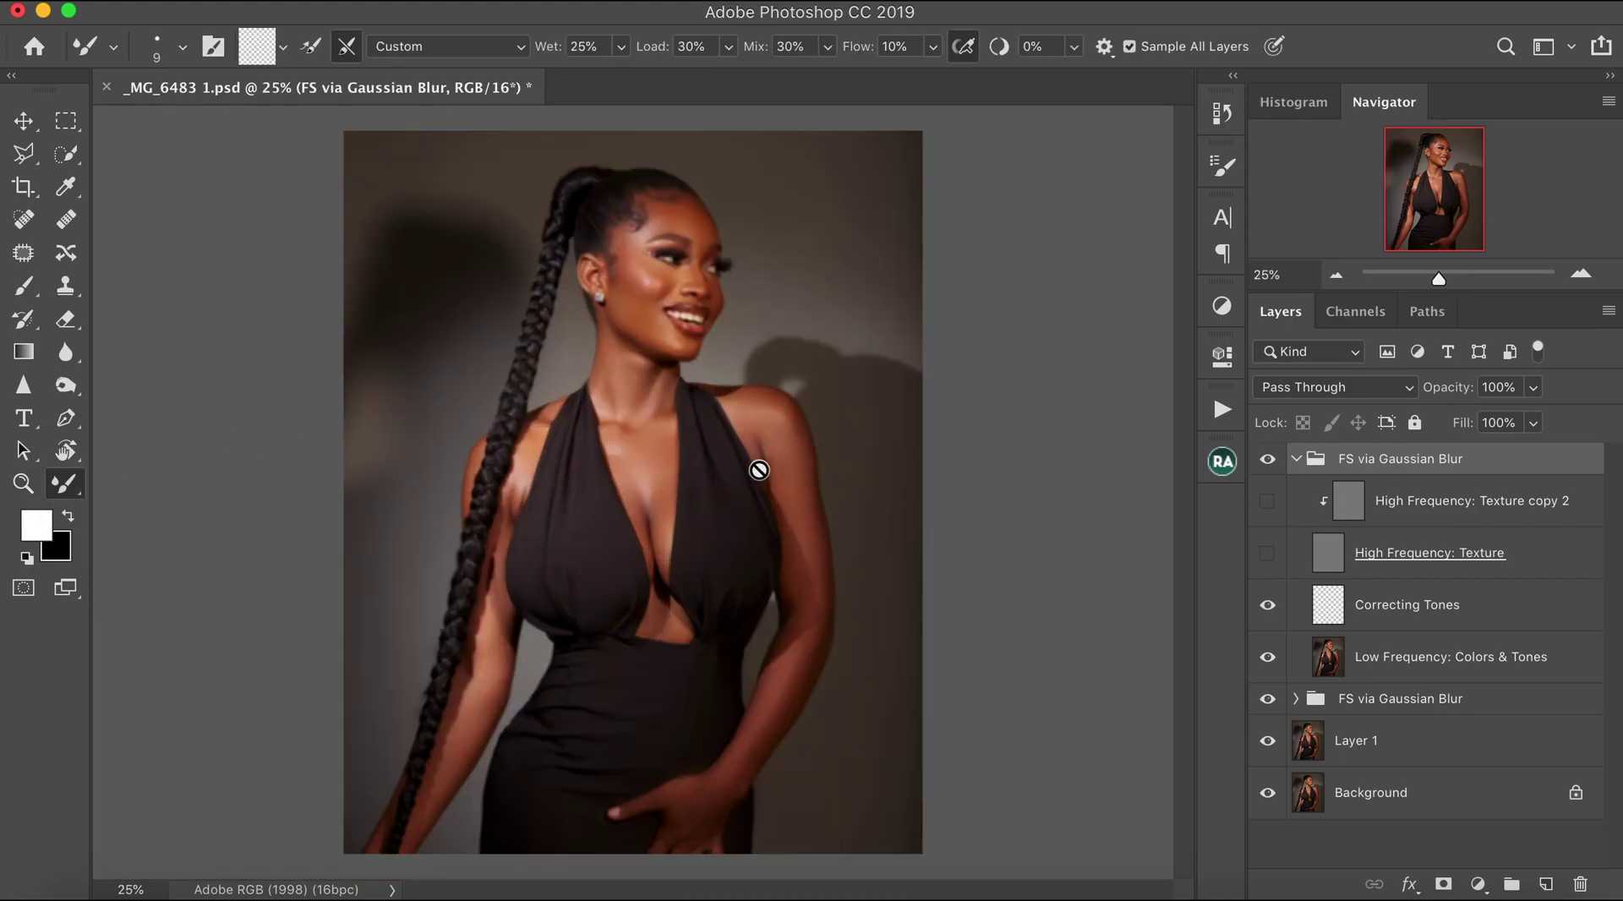
left_click(1325, 664)
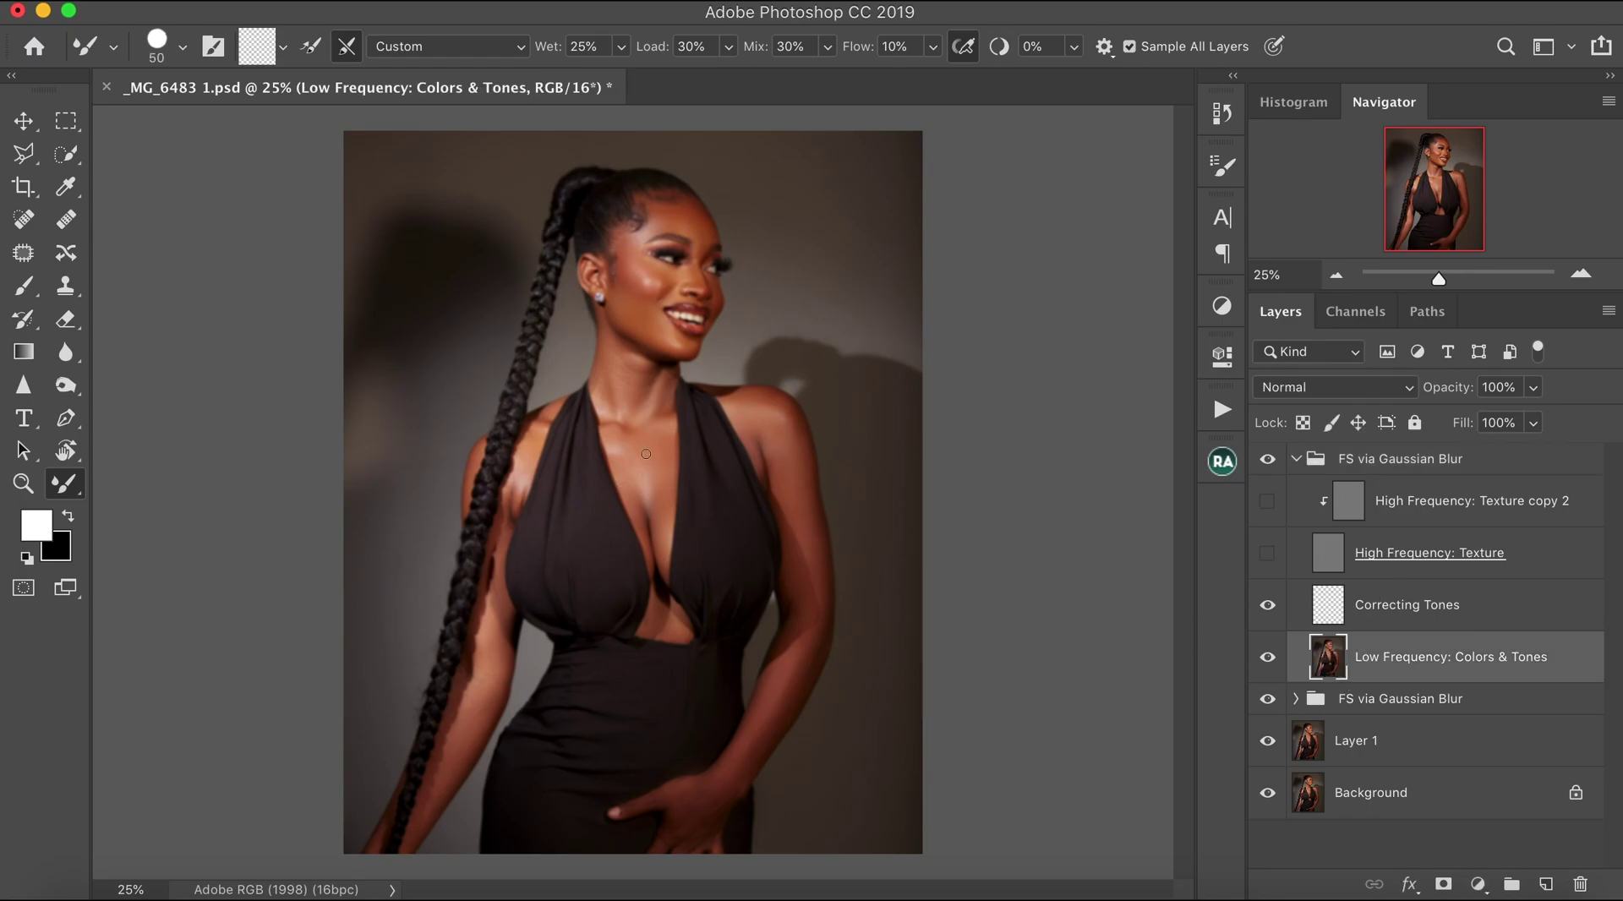
Smooth the tones of the chest, neck, bare shoulder and upper arm with the Mixer Brush at 125 pixels.
key("bracketright")
mouse_move(663, 467)
left_mouse_down()
mouse_move(629, 455)
mouse_move(630, 490)
mouse_move(620, 441)
mouse_move(669, 434)
mouse_move(637, 418)
mouse_move(662, 381)
mouse_move(663, 398)
mouse_move(634, 398)
mouse_move(605, 359)
left_mouse_up()
left_click(638, 419)
left_click_drag(746, 401, 755, 397)
mouse_move(747, 416)
left_mouse_down()
mouse_move(777, 464)
mouse_move(794, 450)
mouse_move(778, 428)
mouse_move(799, 467)
left_mouse_up()
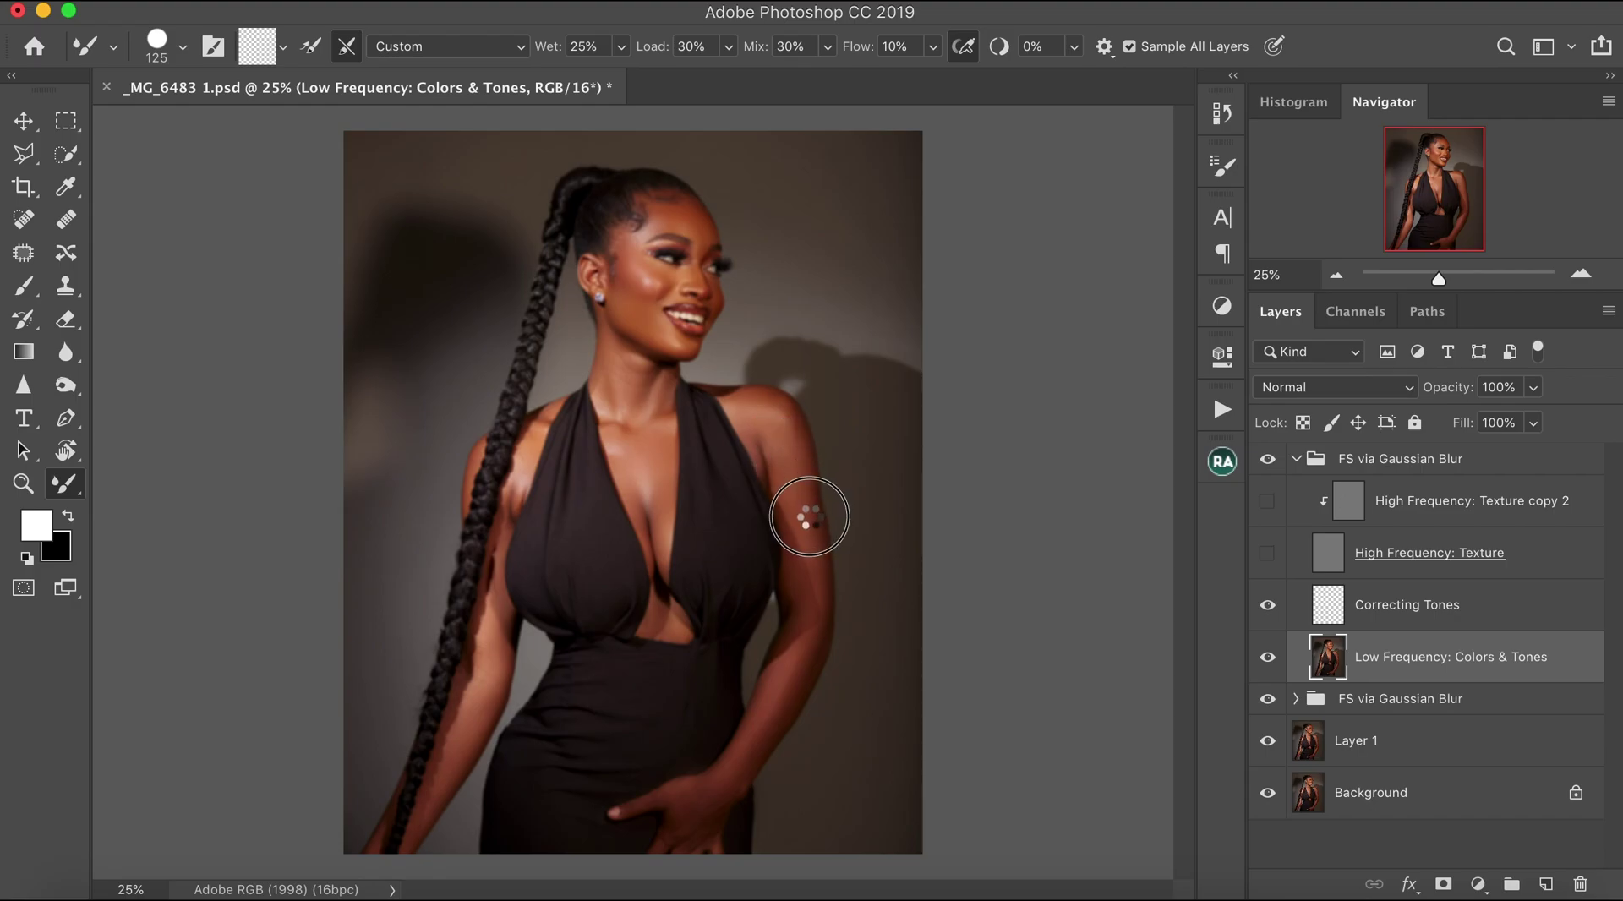
Blend the skin tones on the arm beside the braid and in the dress's midriff cutout.
left_click_drag(521, 490, 530, 483)
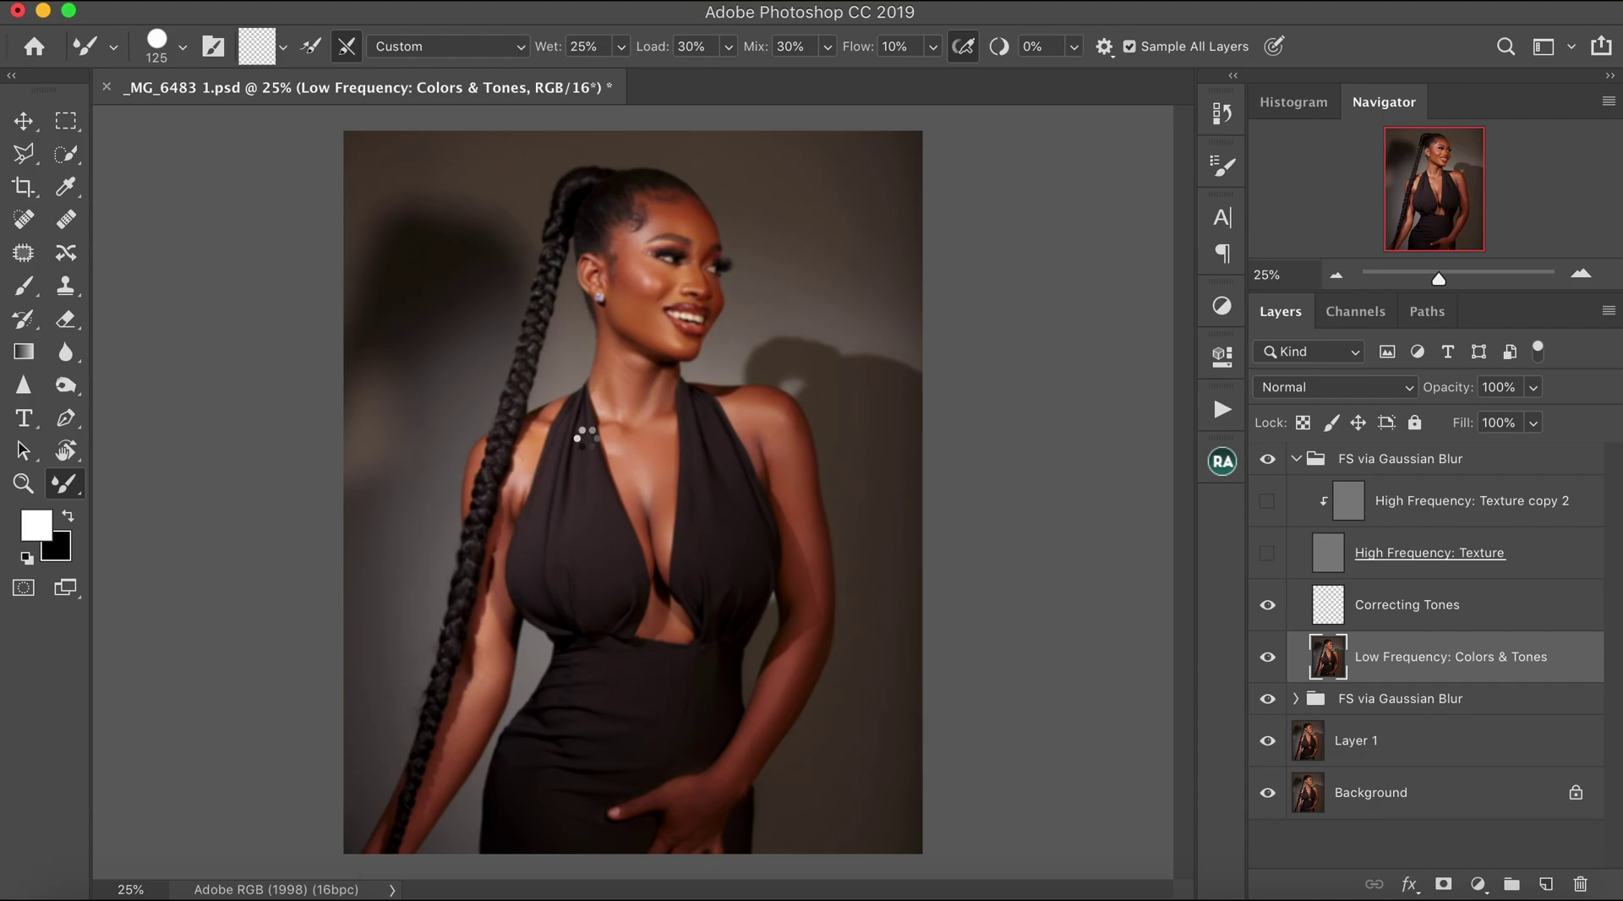
left_click(653, 615)
mouse_move(503, 671)
left_mouse_down()
mouse_move(489, 642)
mouse_move(502, 652)
left_mouse_up()
key("bracketright")
key("bracketright")
key("bracketright")
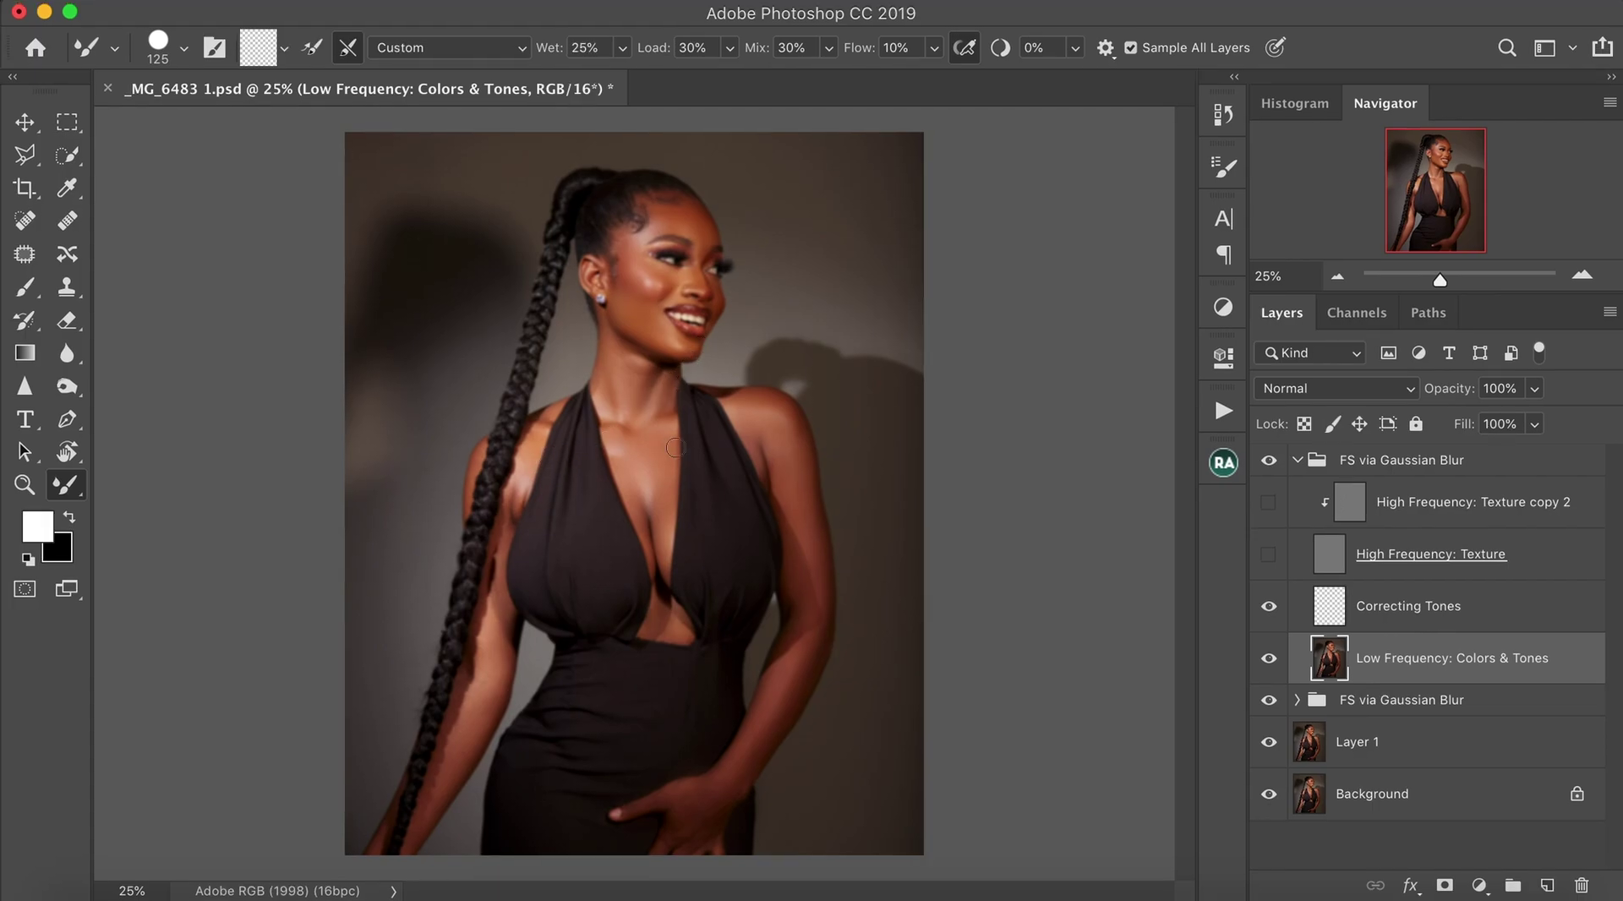
Show both high frequency layers again and toggle the collapsed upper group to compare before and after.
left_click_drag(1267, 562, 1272, 524)
left_click(1296, 461)
left_click(1269, 461)
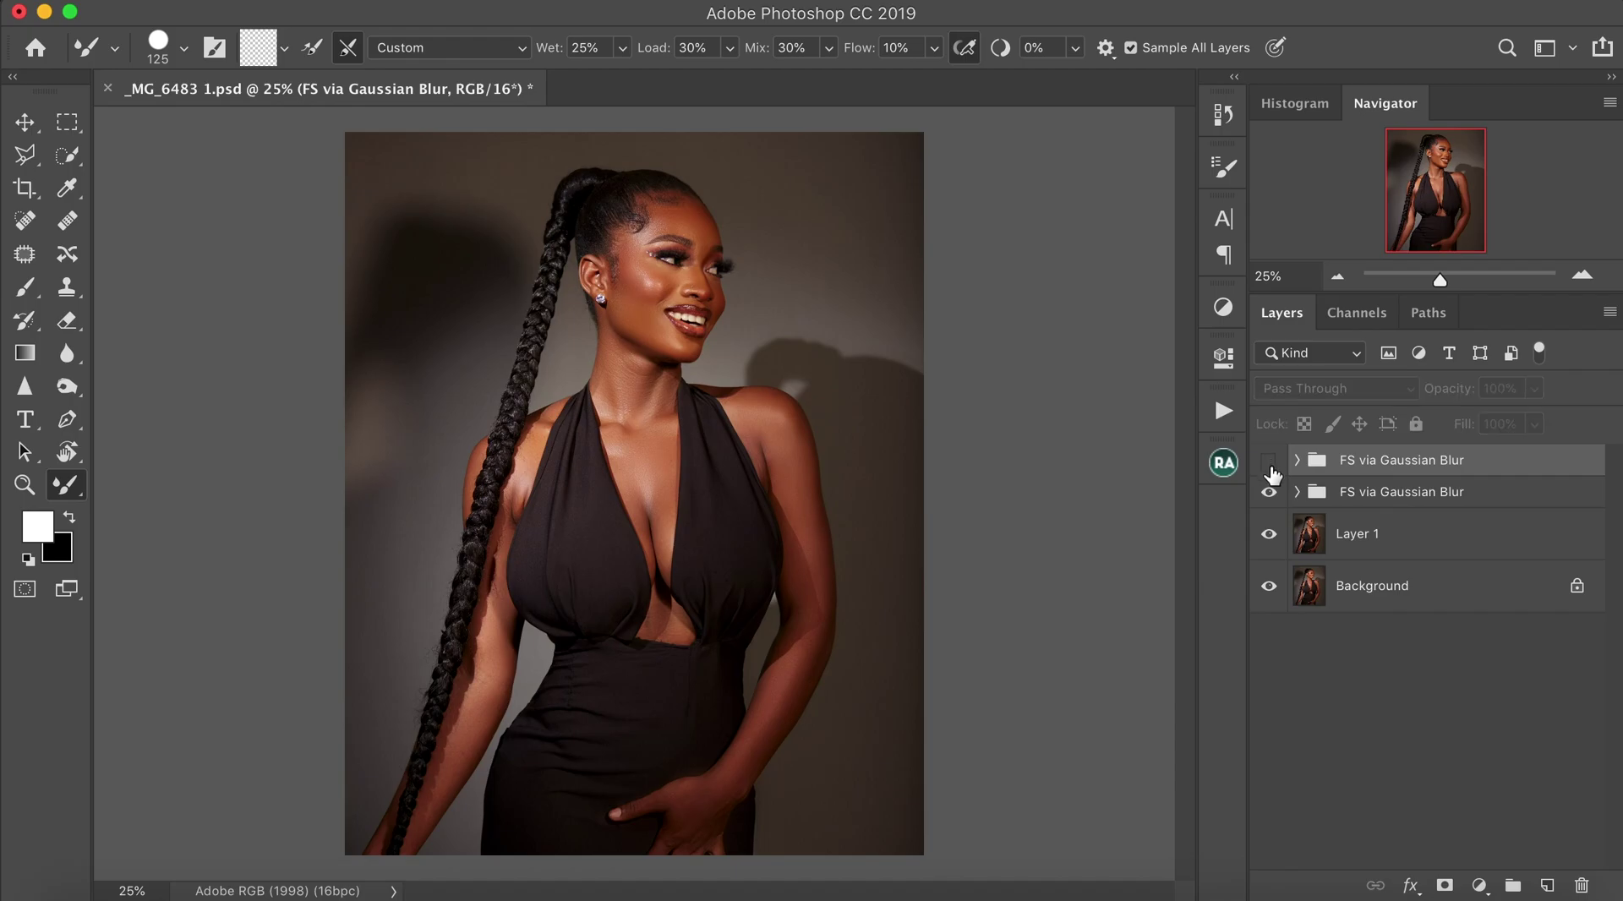
left_click(1270, 464)
left_click(1268, 467)
left_click(1269, 467)
left_click(1270, 467)
left_click(1270, 467)
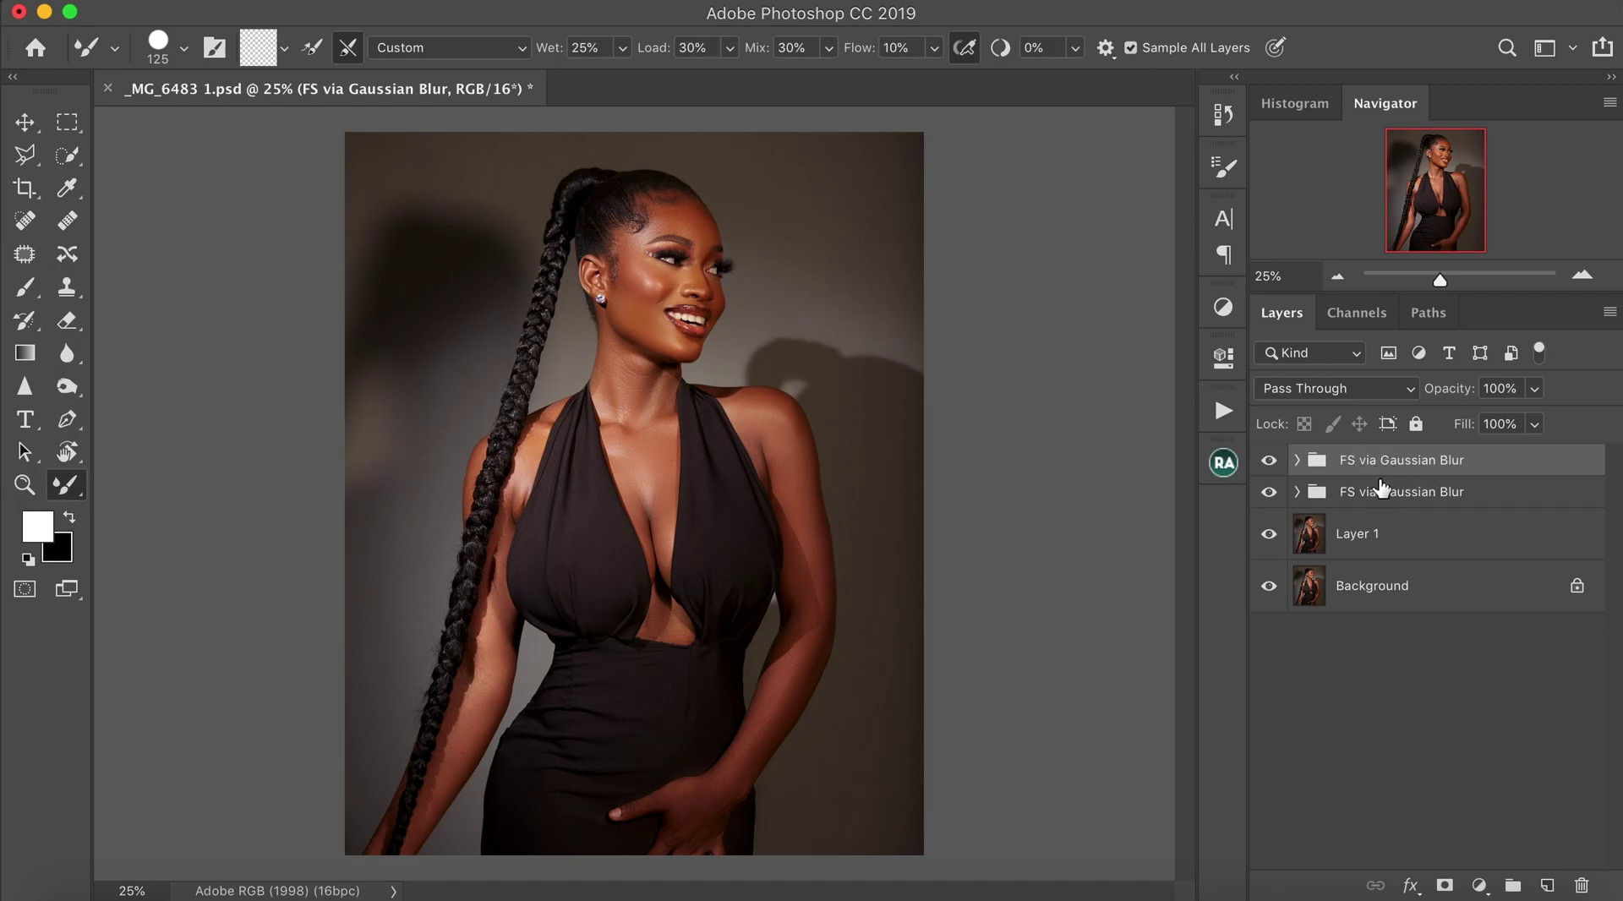
Group the two FS via Gaussian Blur groups together and toggle the new group's visibility to compare the overall retouch.
left_click(1396, 505, "shift")
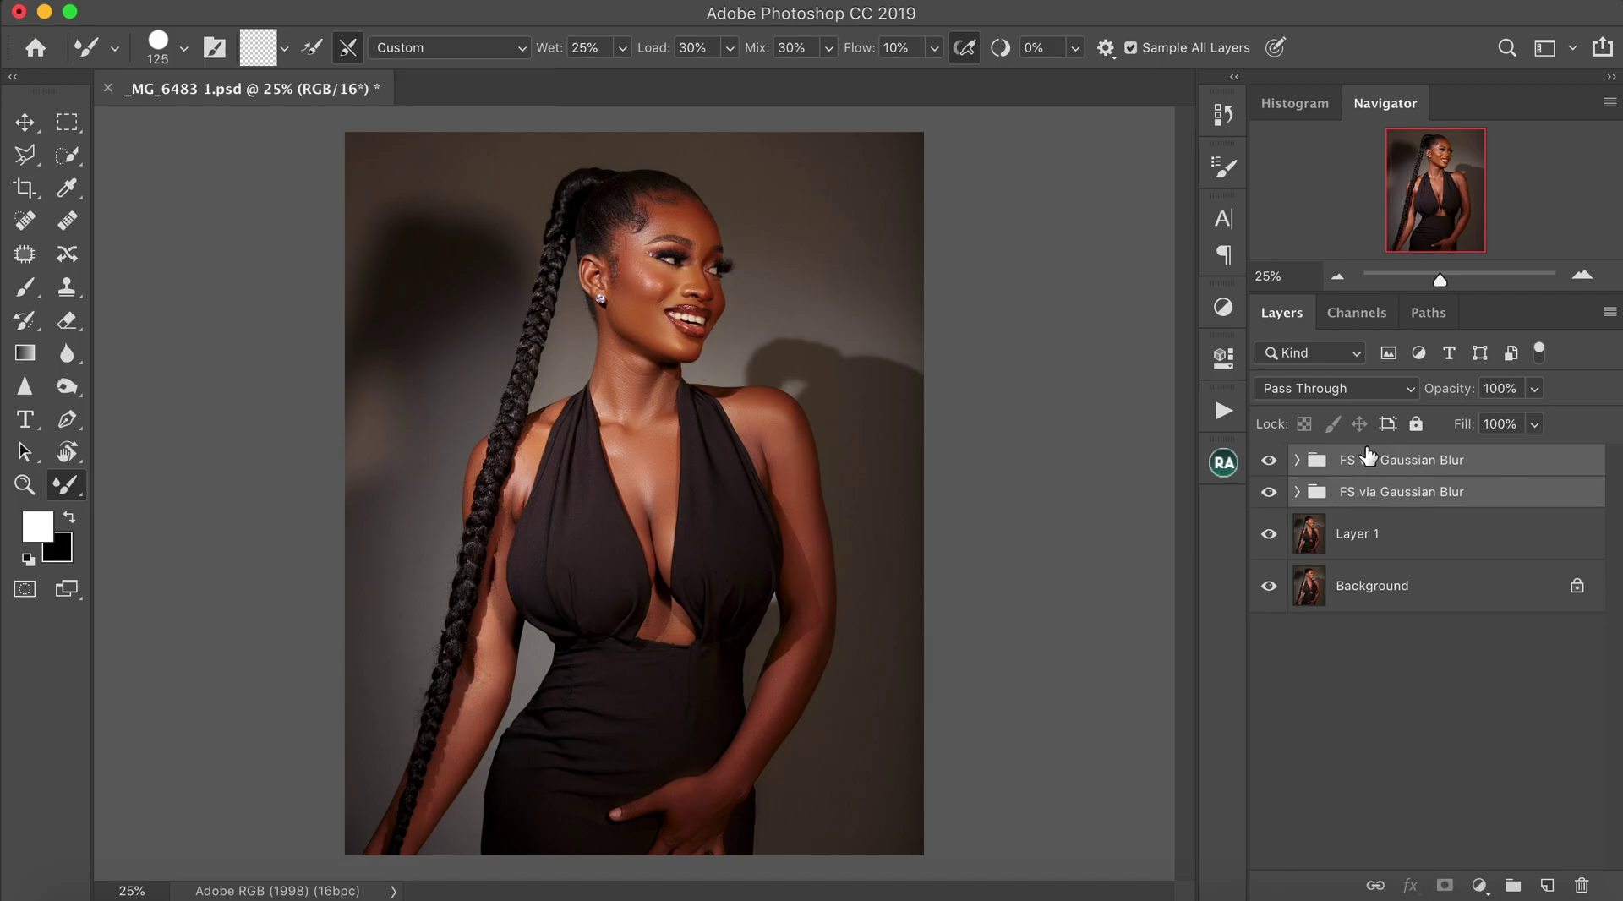
key("super+g")
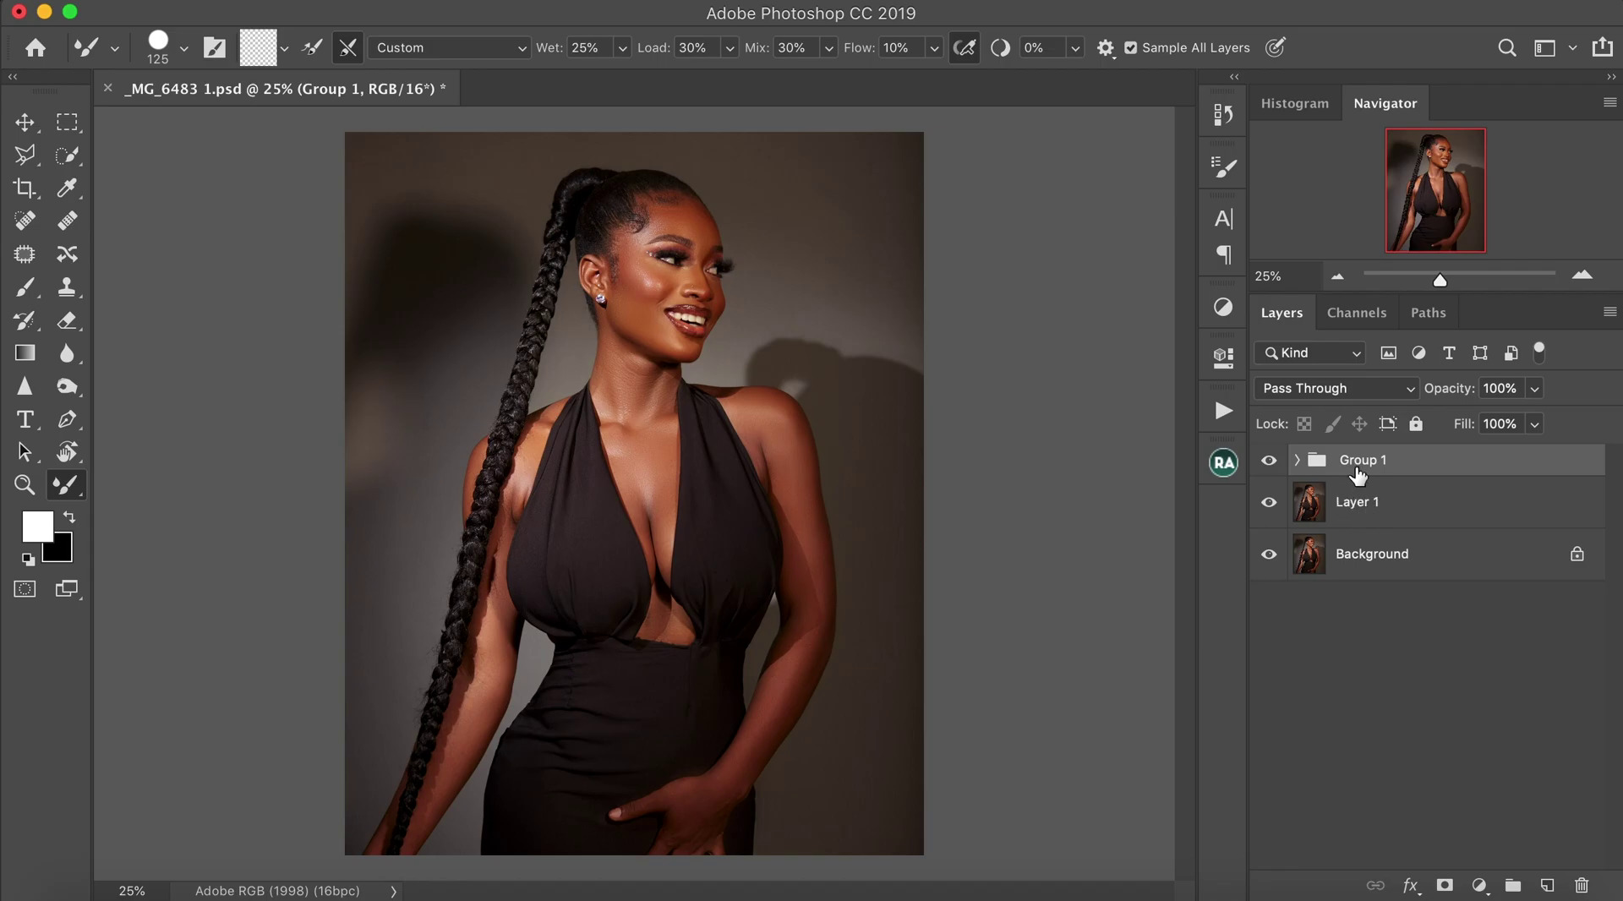
left_click(1270, 461)
left_click(1269, 464)
left_click(1268, 462)
left_click(1268, 463)
left_click(1267, 462)
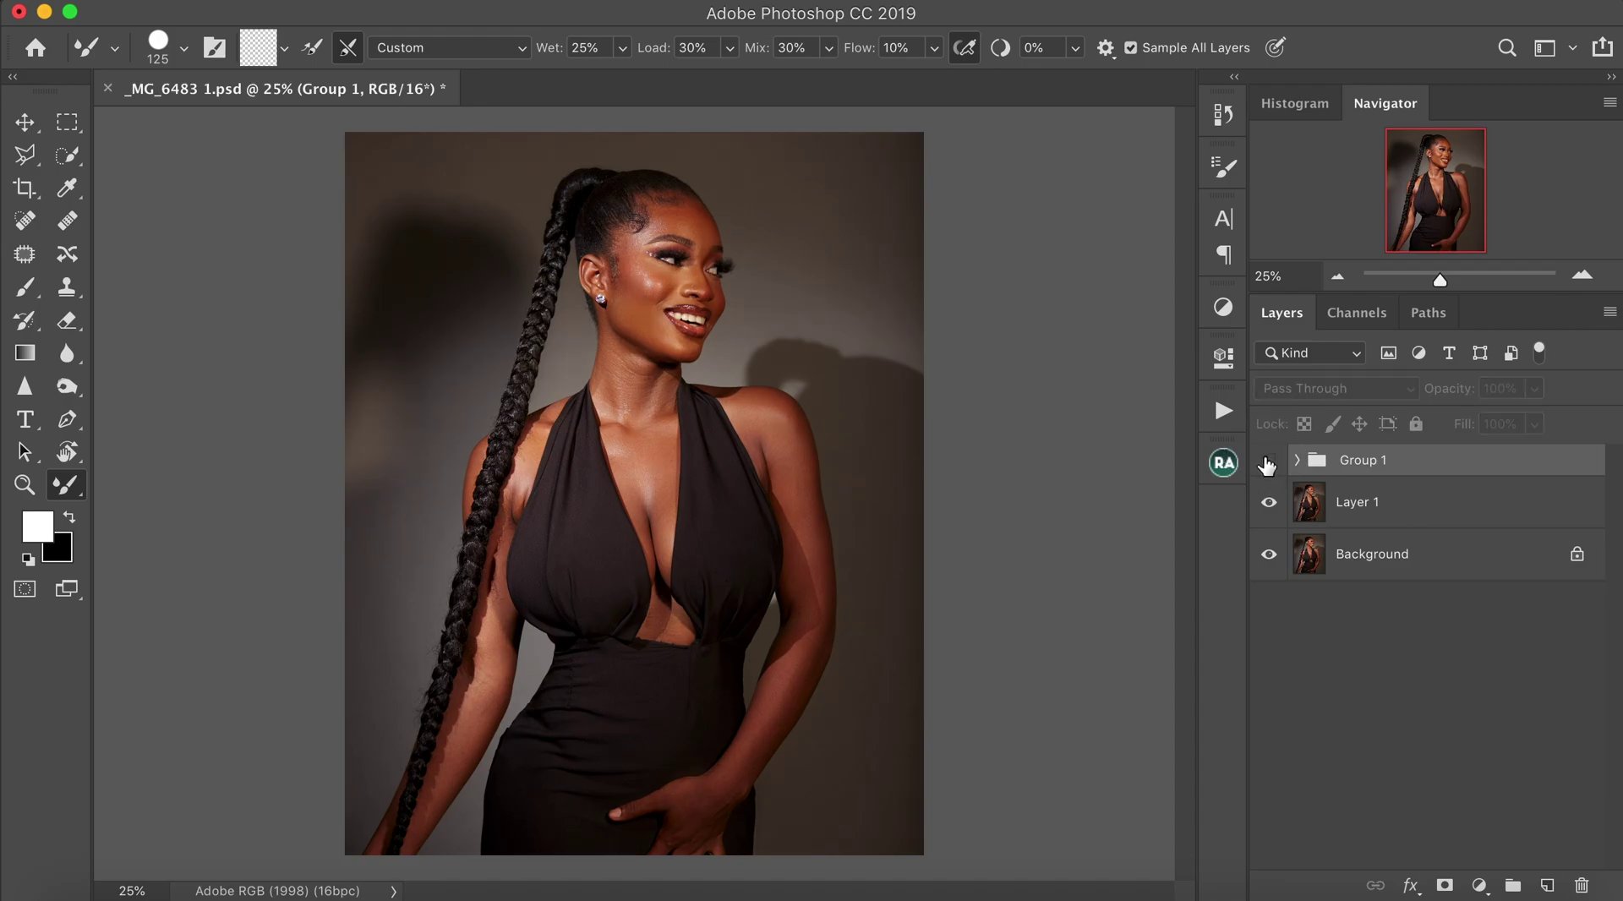
left_click(1268, 463)
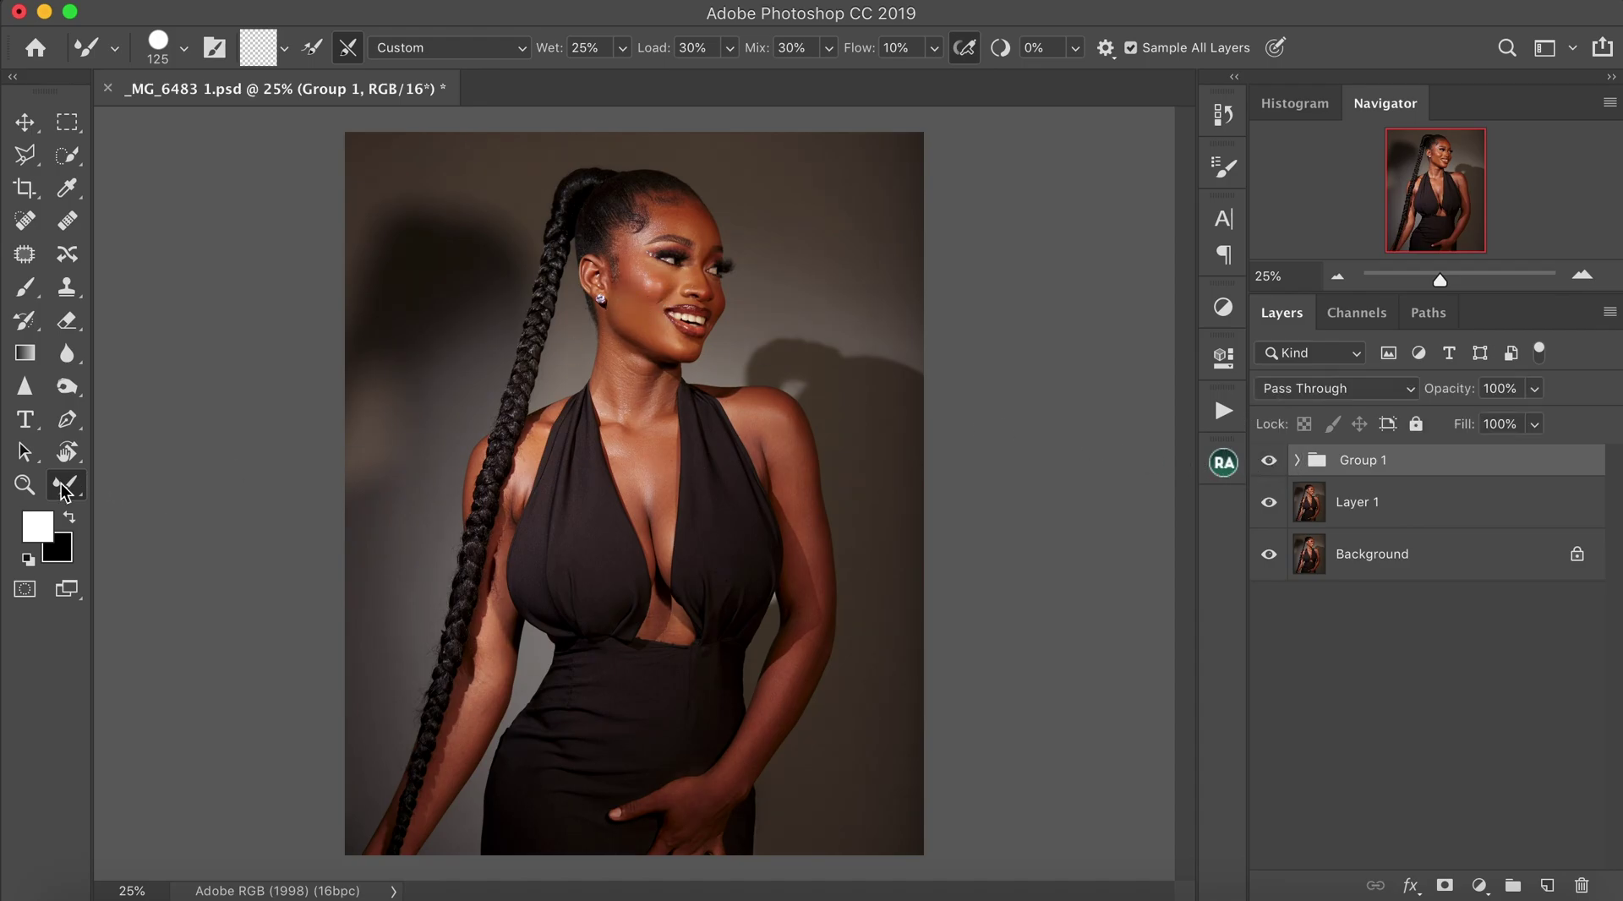
Inspect the retouched skin on the face and body with the Zoom tool.
left_click(24, 485)
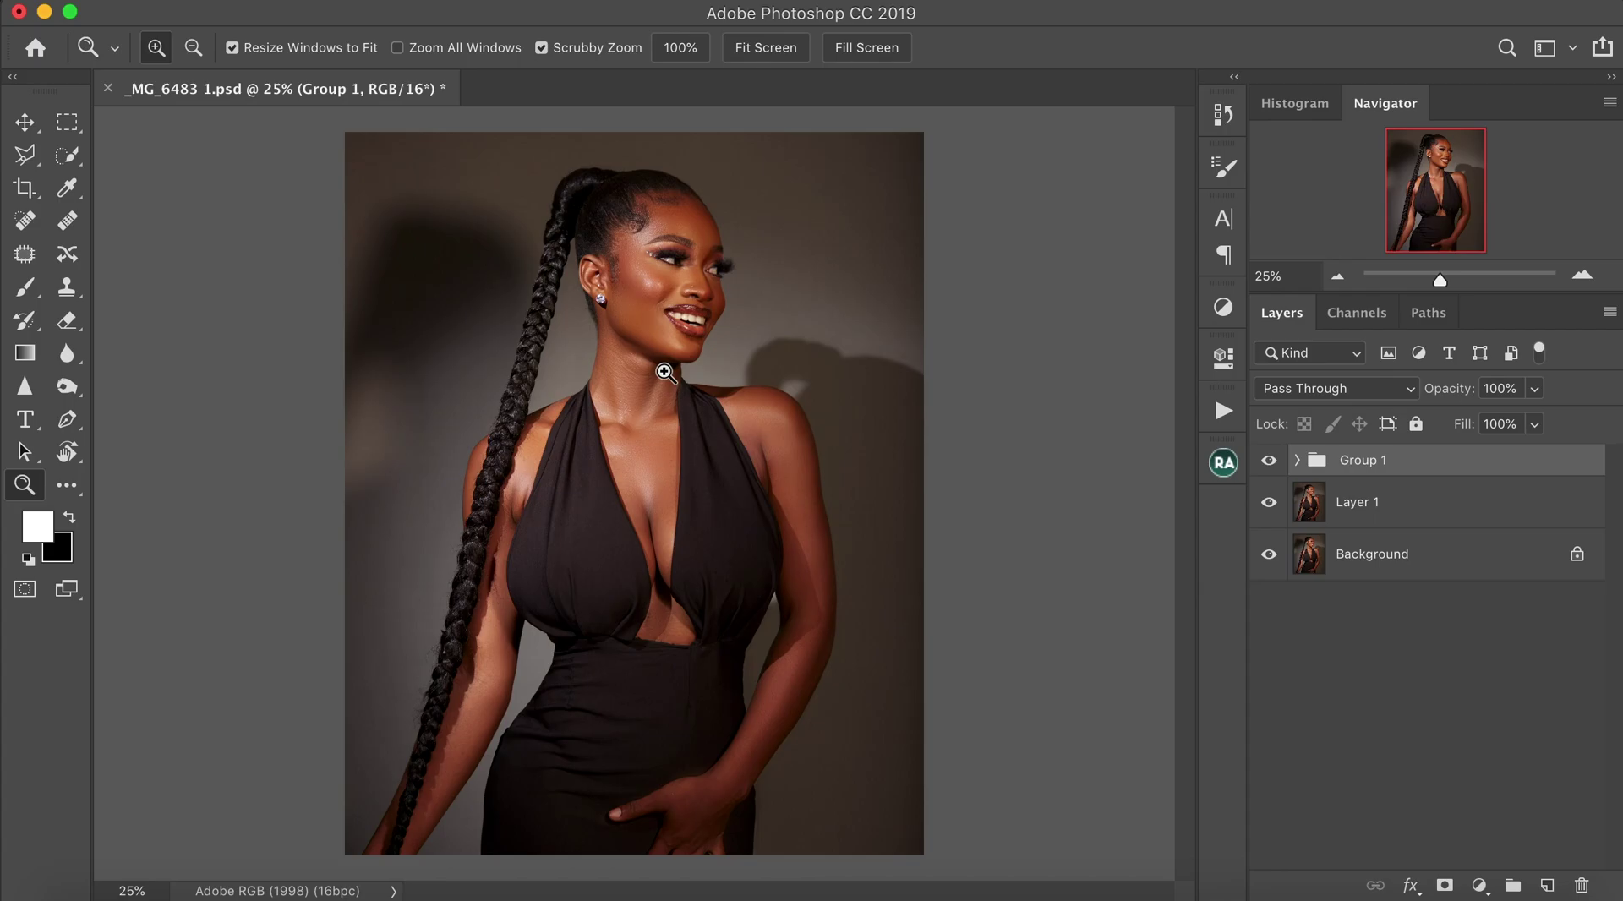
left_click_drag(646, 248, 706, 394)
left_click_drag(662, 568, 685, 433)
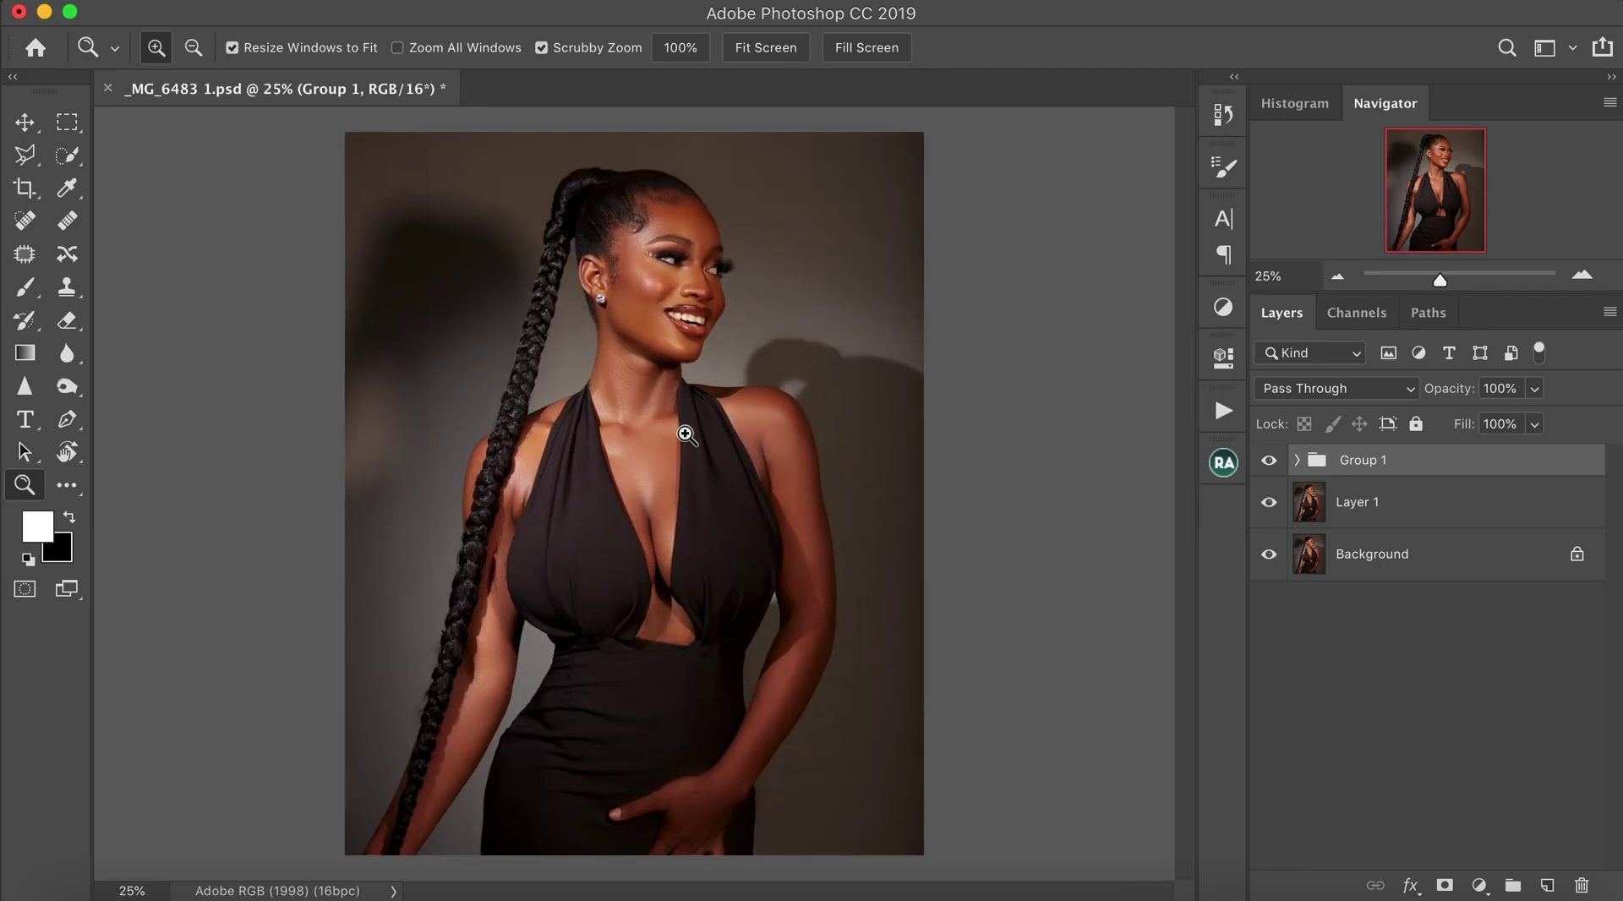